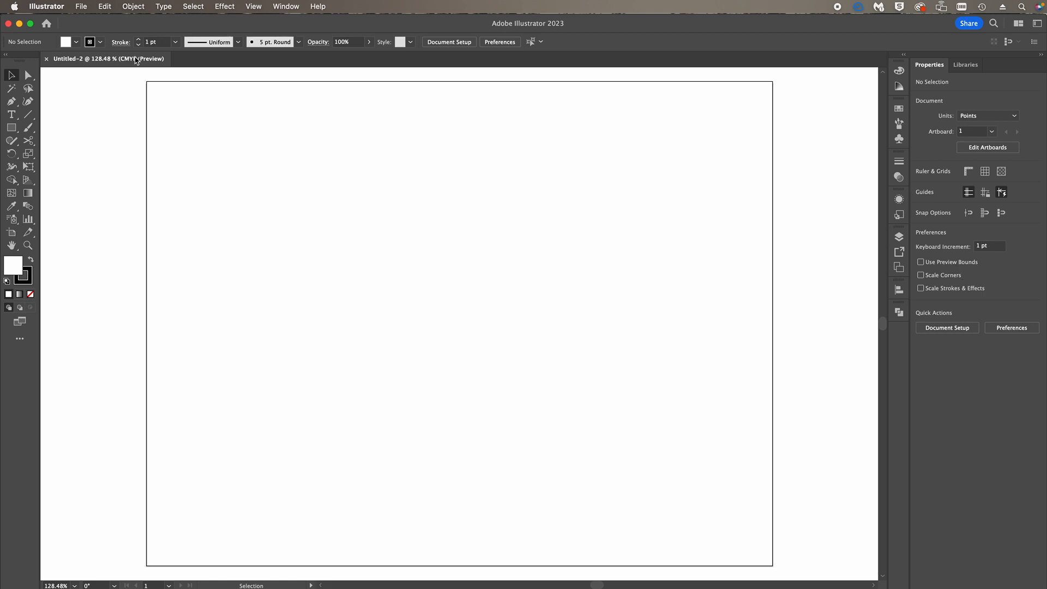
Place 23OleMissLogo.png into the document as a linked template
click(82, 6)
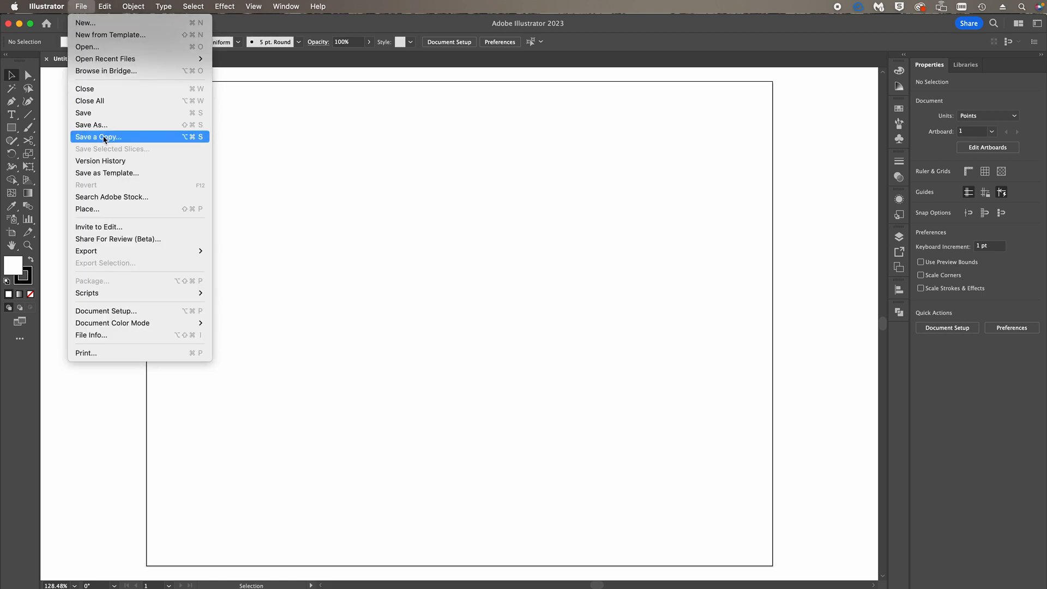
click(125, 209)
click(322, 175)
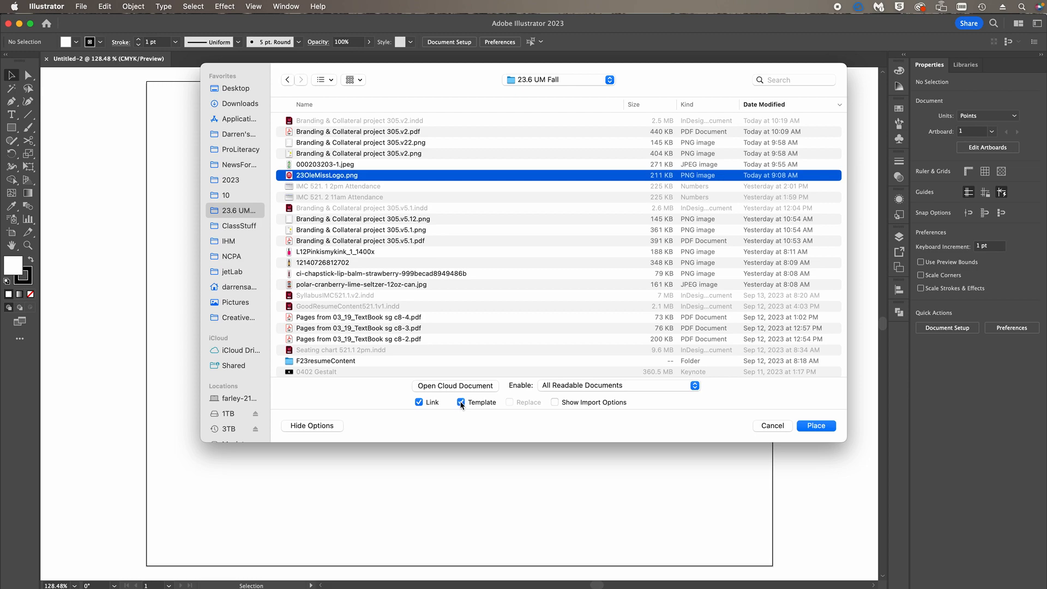
click(816, 426)
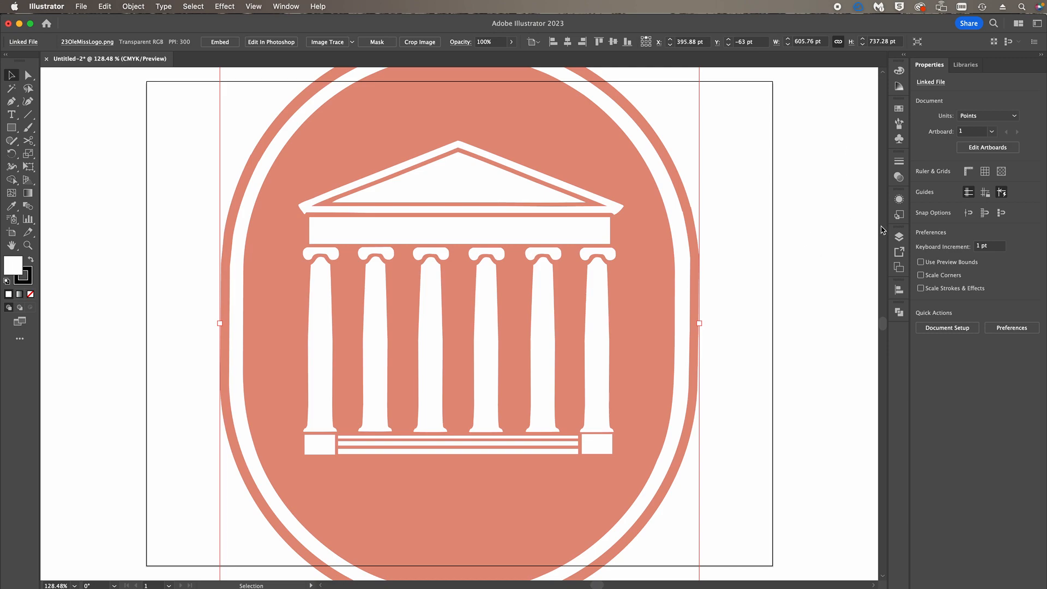
Accept the template layer's options with images dimmed to 50%, and make Layer 1 the active layer
click(899, 237)
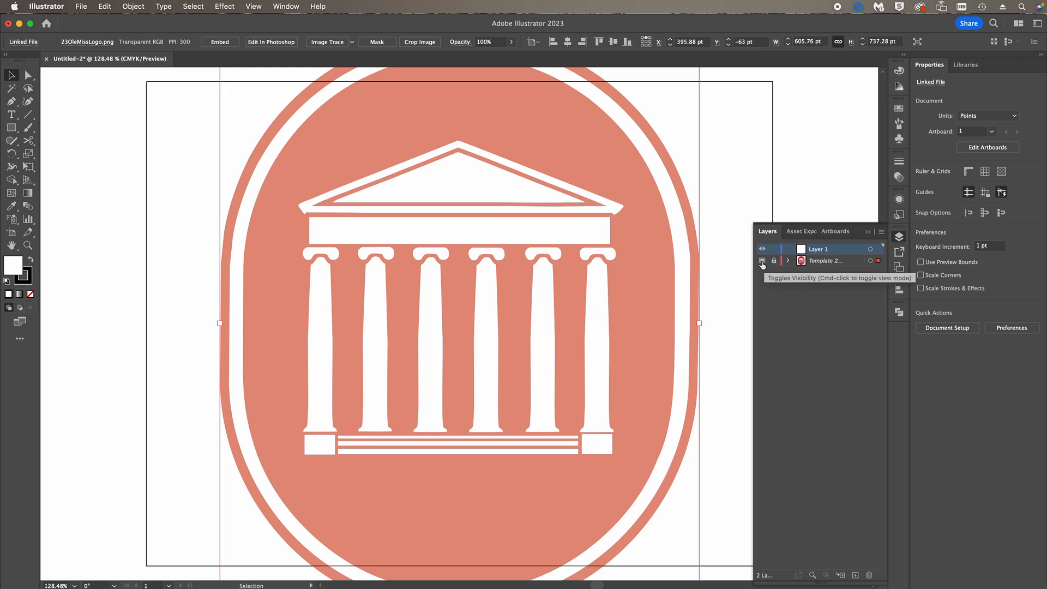
double_click(855, 265)
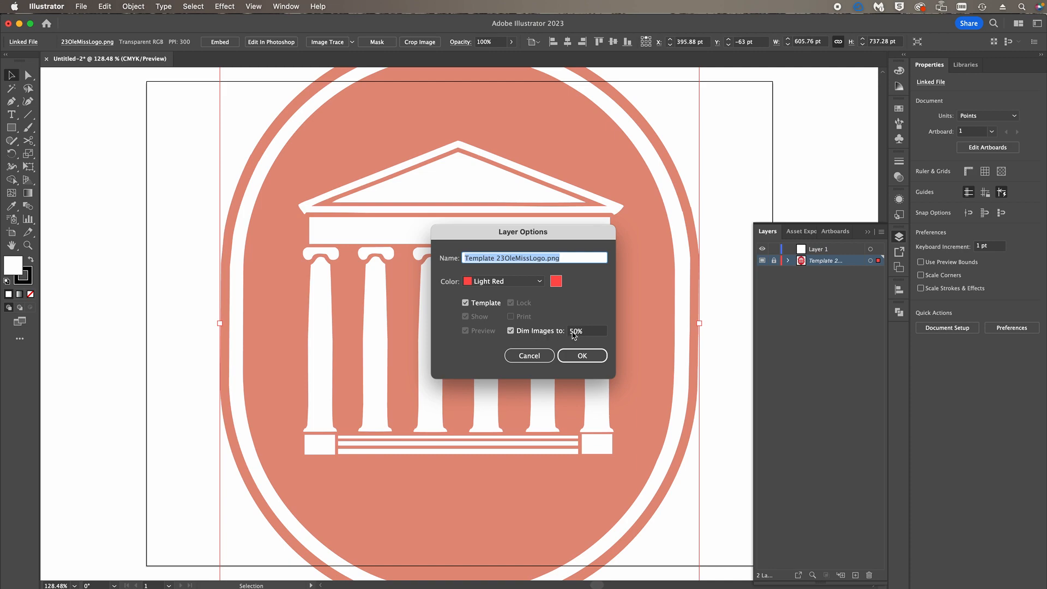
click(581, 356)
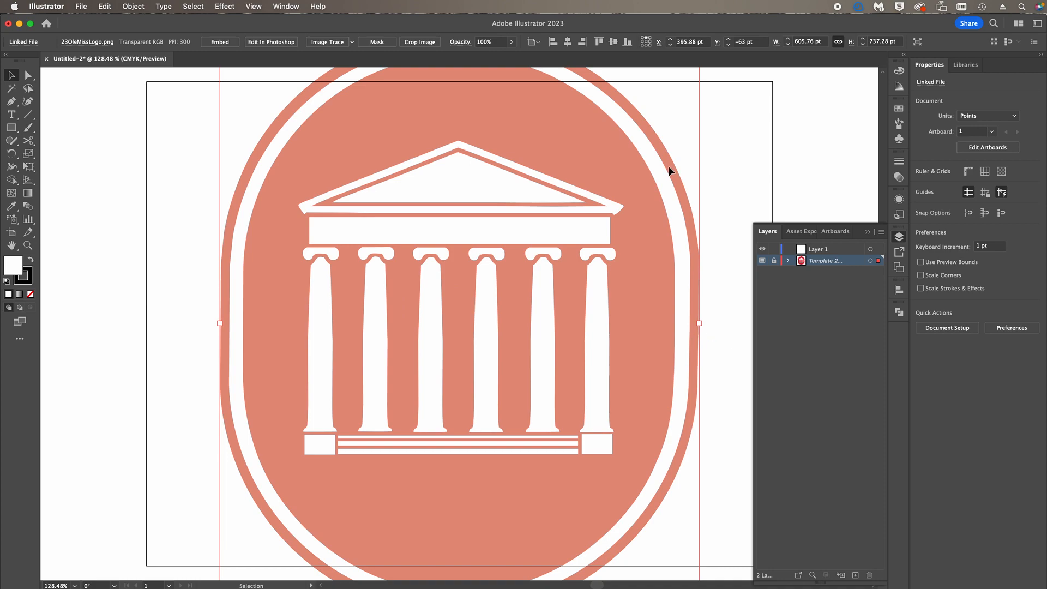
click(843, 252)
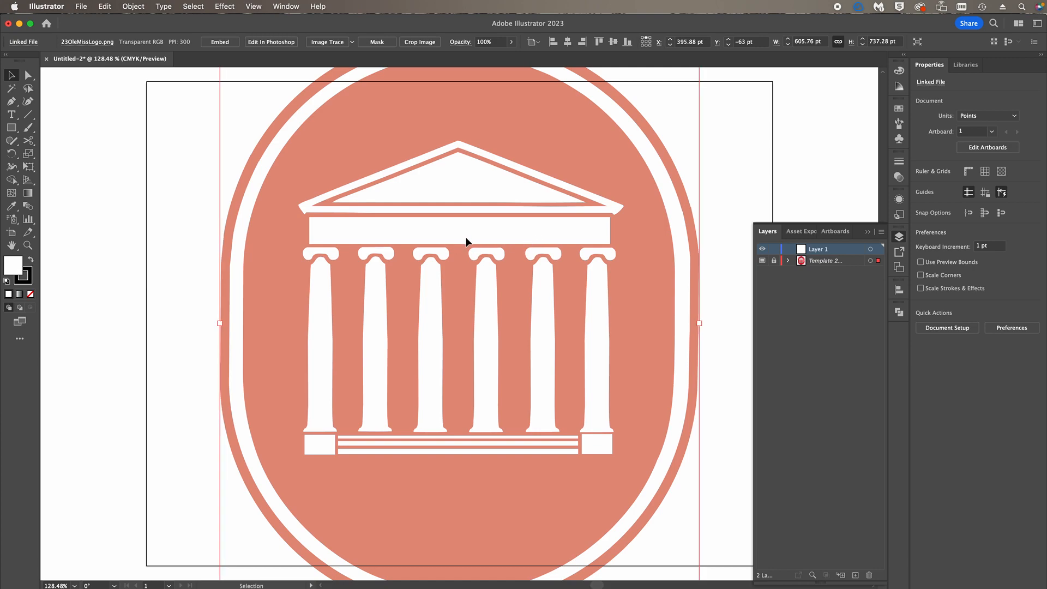
Resize the artboard to frame the whole oval logo with a narrow margin on every side
key(super+alt+space)
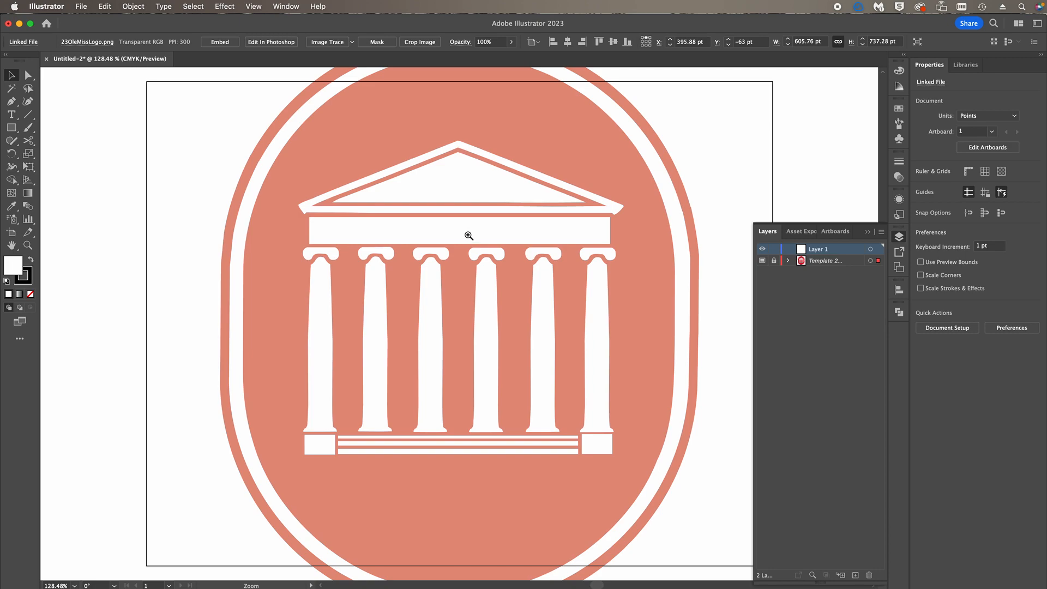
click(479, 265)
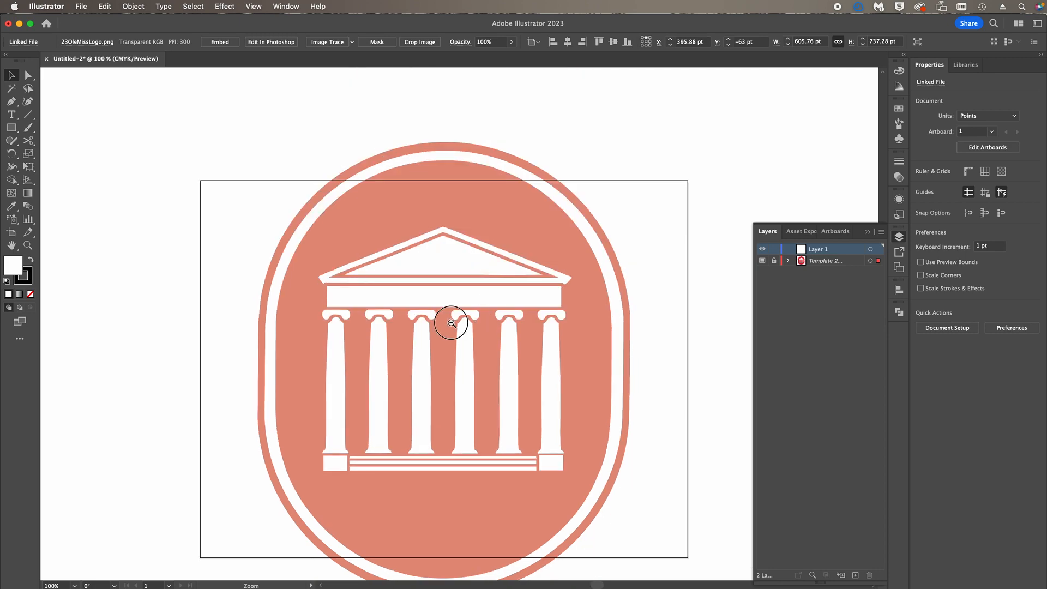
click(466, 323)
drag(469, 325, 455, 285)
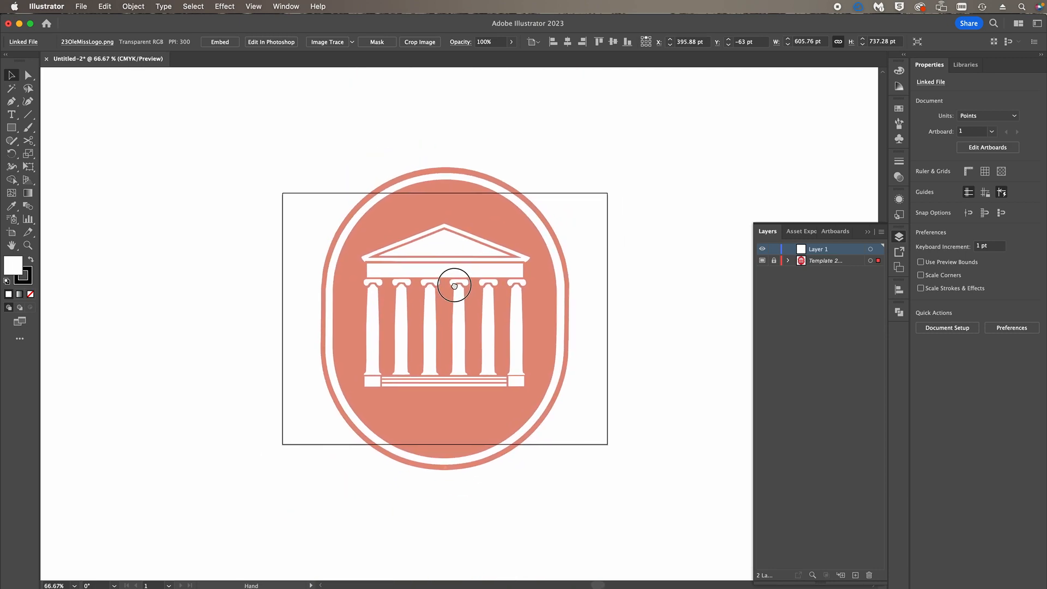
click(11, 233)
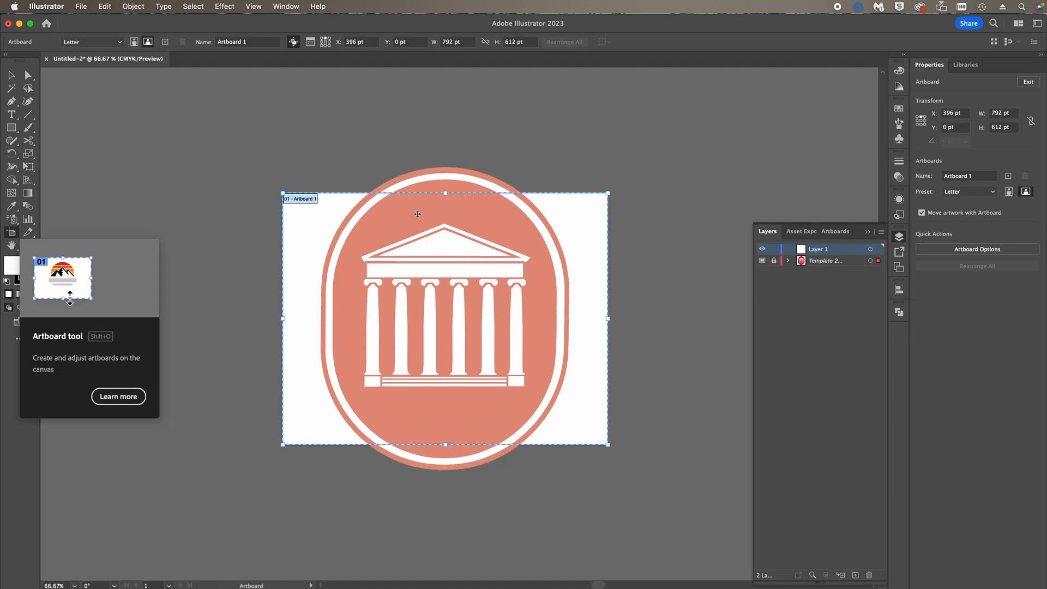
drag(444, 193, 445, 160)
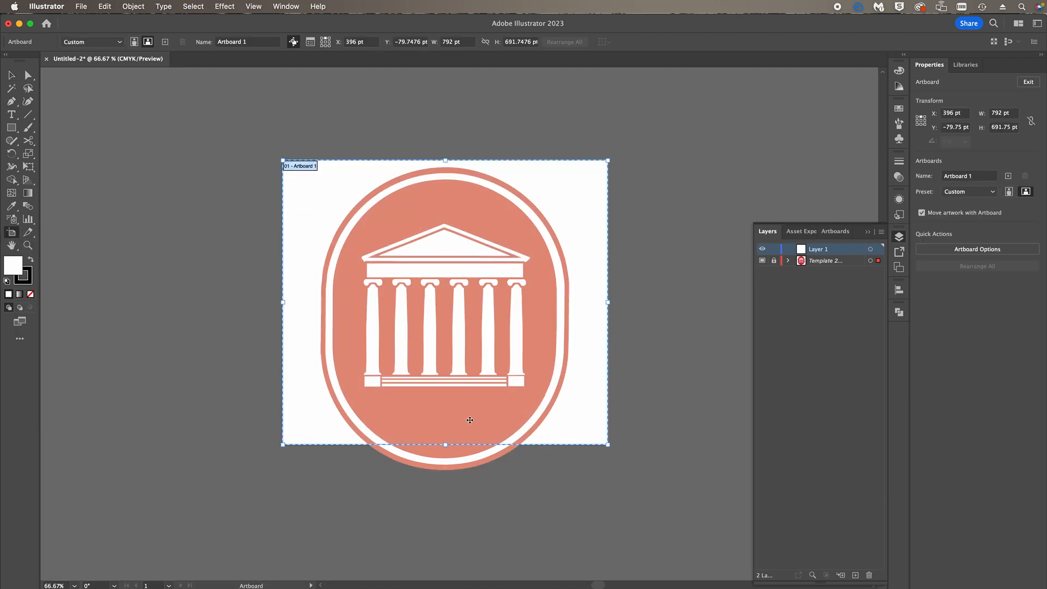
drag(283, 319, 315, 318)
drag(609, 319, 574, 319)
key(Escape)
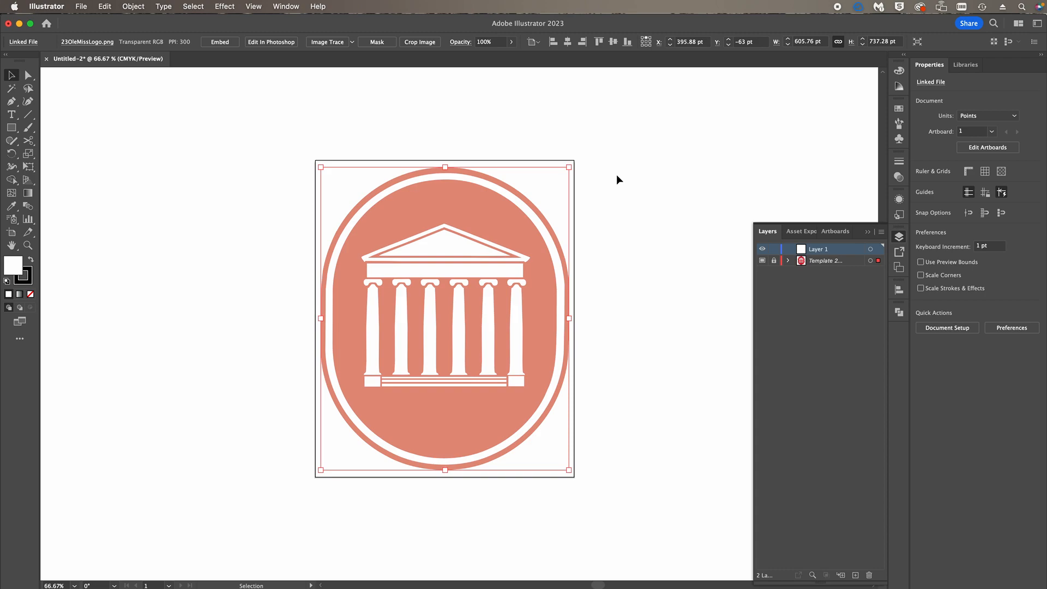
Show the rulers and place two horizontal and two vertical guides at the outer edges of the logo's inner red oval
key(super+r)
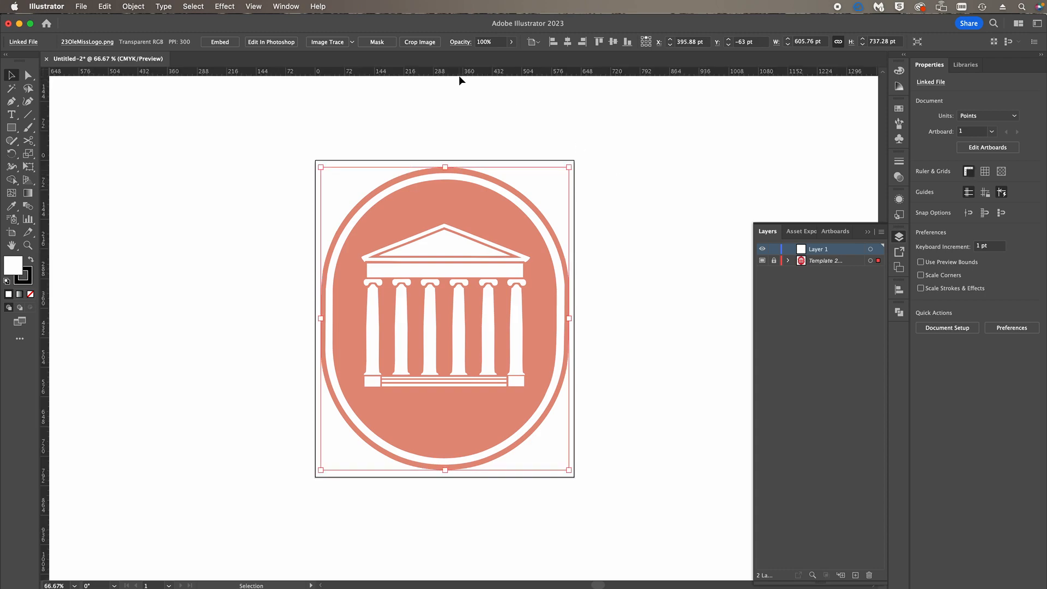
drag(460, 78, 477, 462)
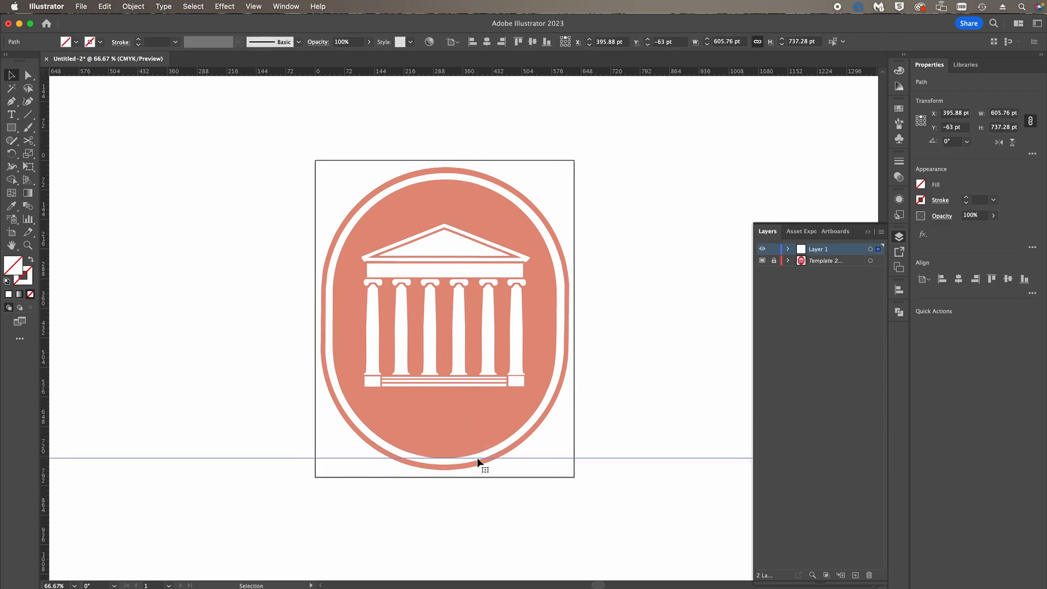
drag(446, 75, 487, 183)
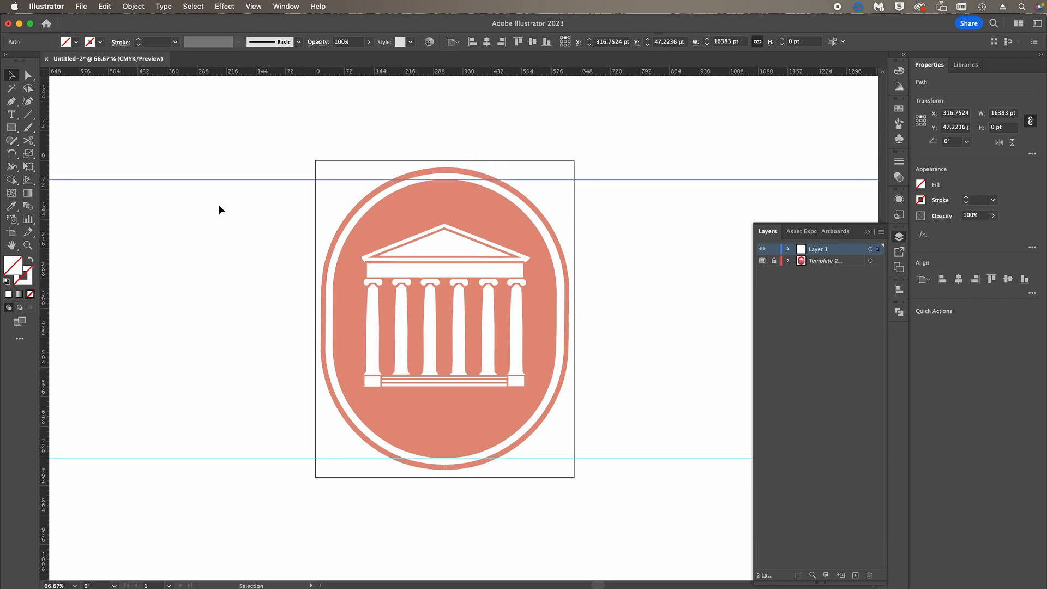
drag(48, 241, 333, 311)
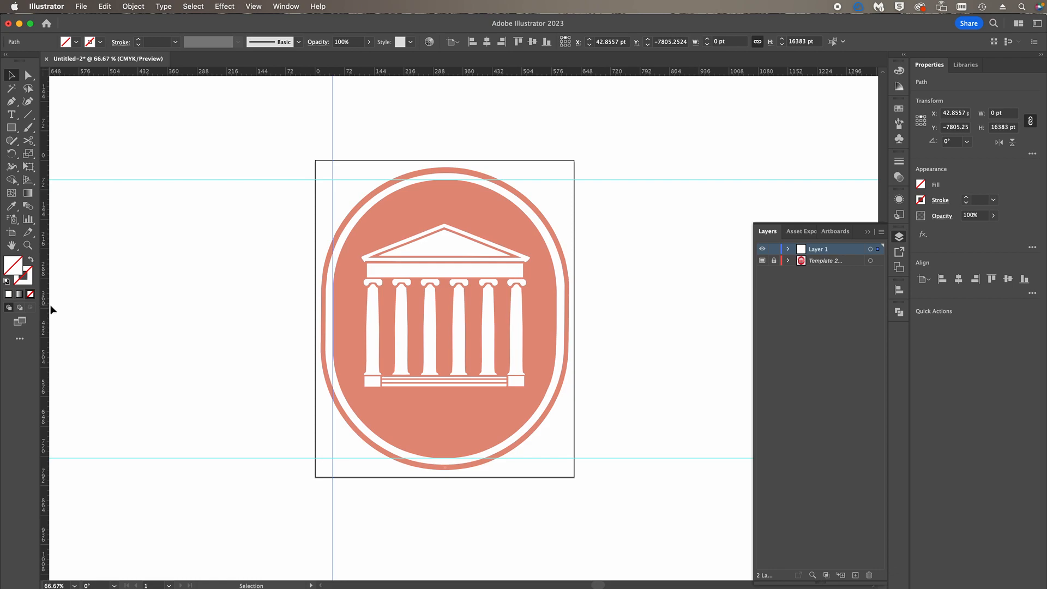
drag(46, 310, 556, 331)
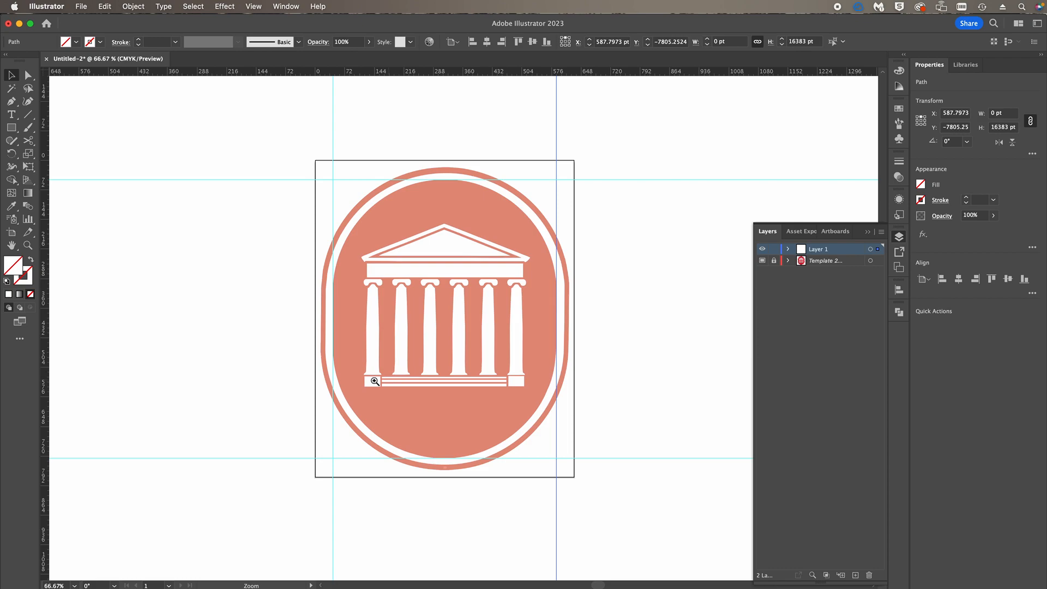
Draw a rectangle about 545 by 679 pt between the four guides and round its corners fully to match the inner oval
scroll(444, 320, up, 1)
click(444, 320)
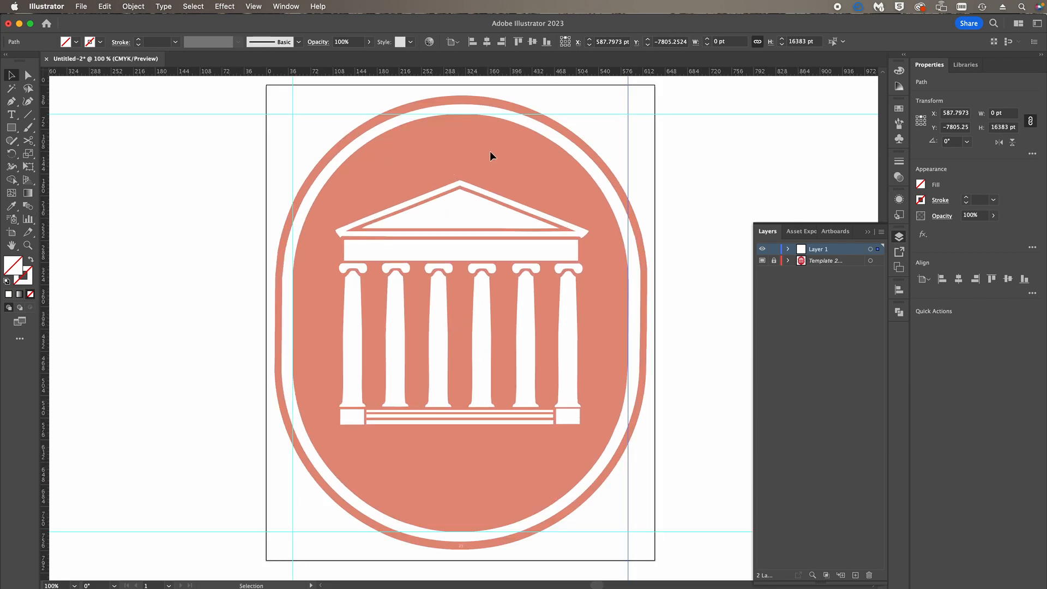
click(13, 130)
click(70, 128)
drag(293, 114, 628, 532)
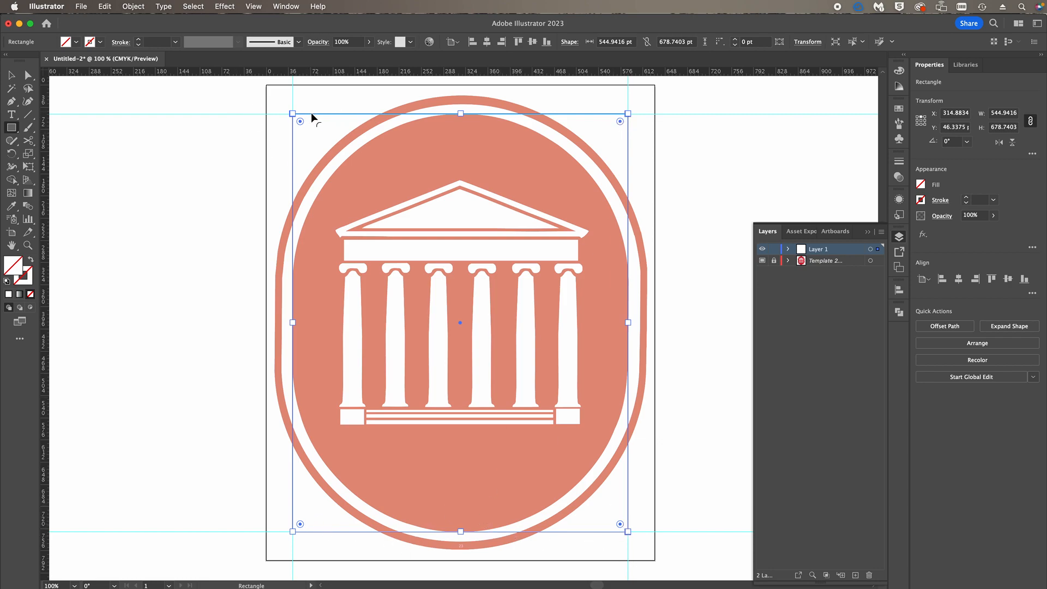
drag(299, 122, 511, 341)
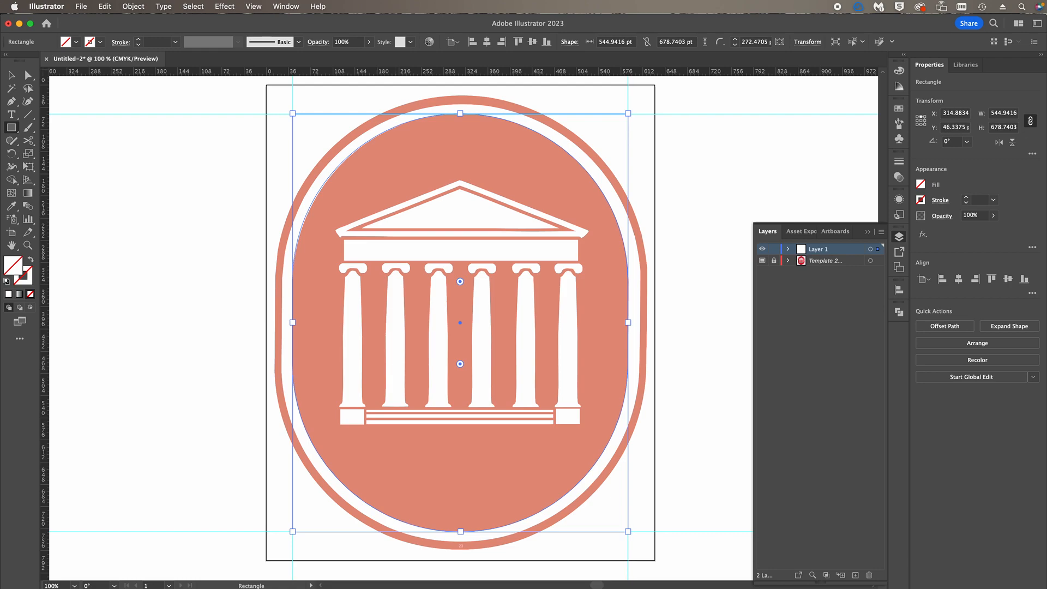
Offset the rounded rectangle's path outward by 17 pt with miter joins and a miter limit of 4
click(134, 6)
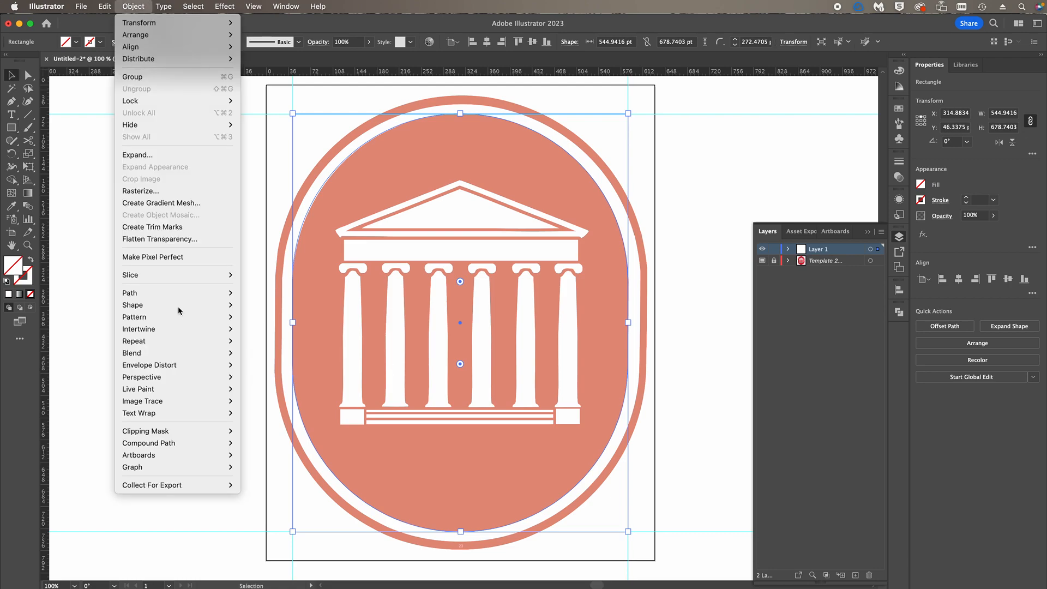
mouse_move(188, 295)
click(273, 336)
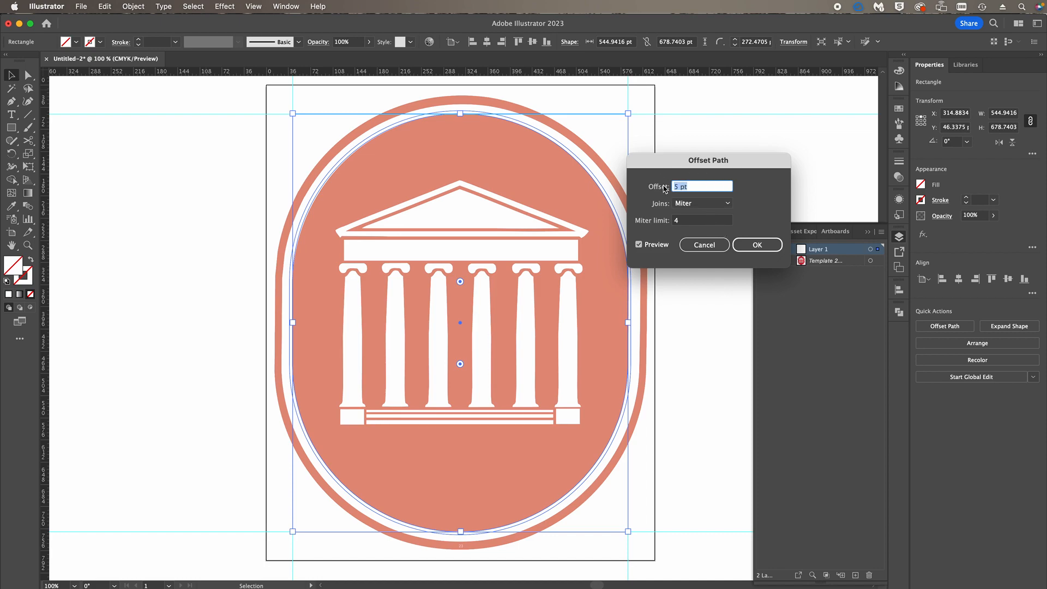
key(Up)
key(Up)
key(Up)
key(Up)
key(Up)
key(Up)
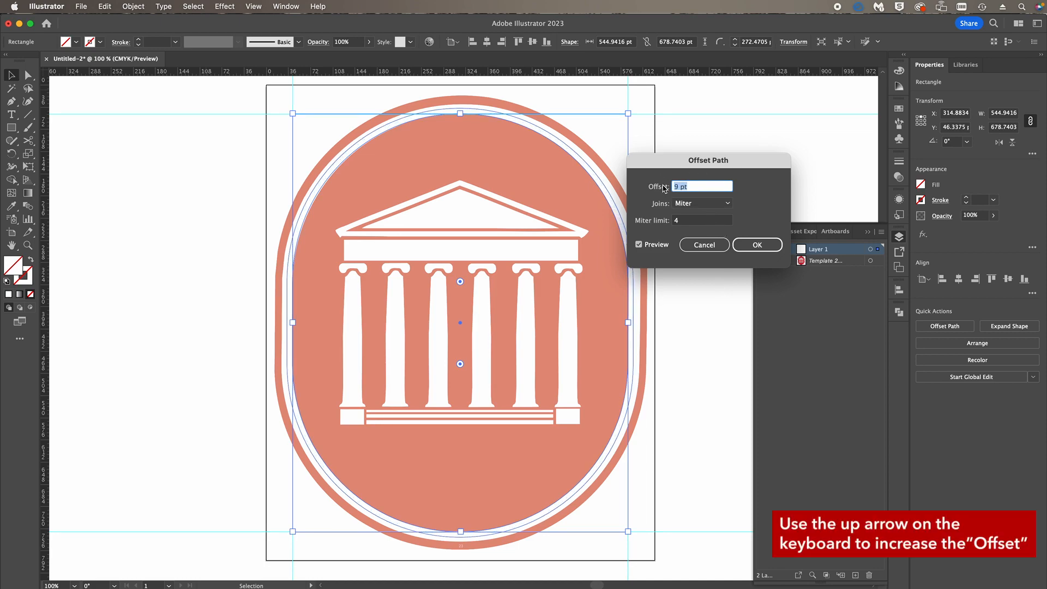
key(Up)
key(Up)
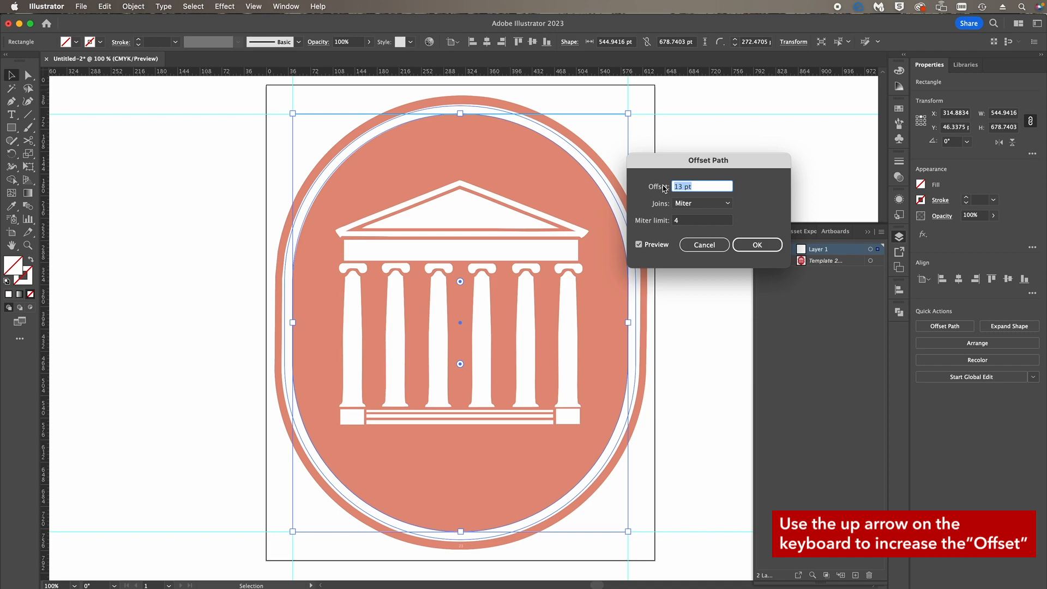
key(Up)
key(Up)
key(Up)
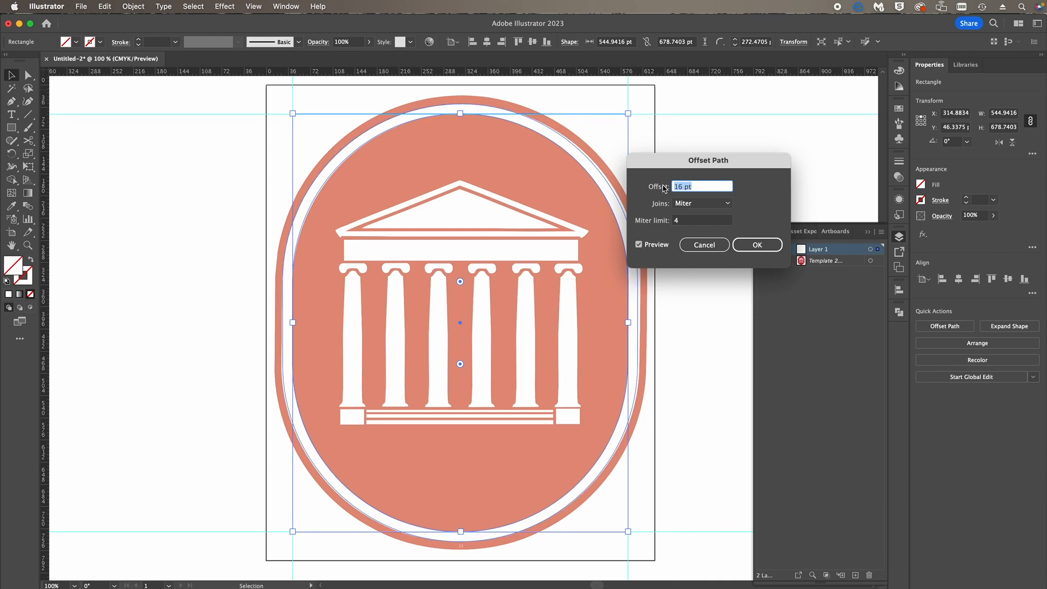
key(Up)
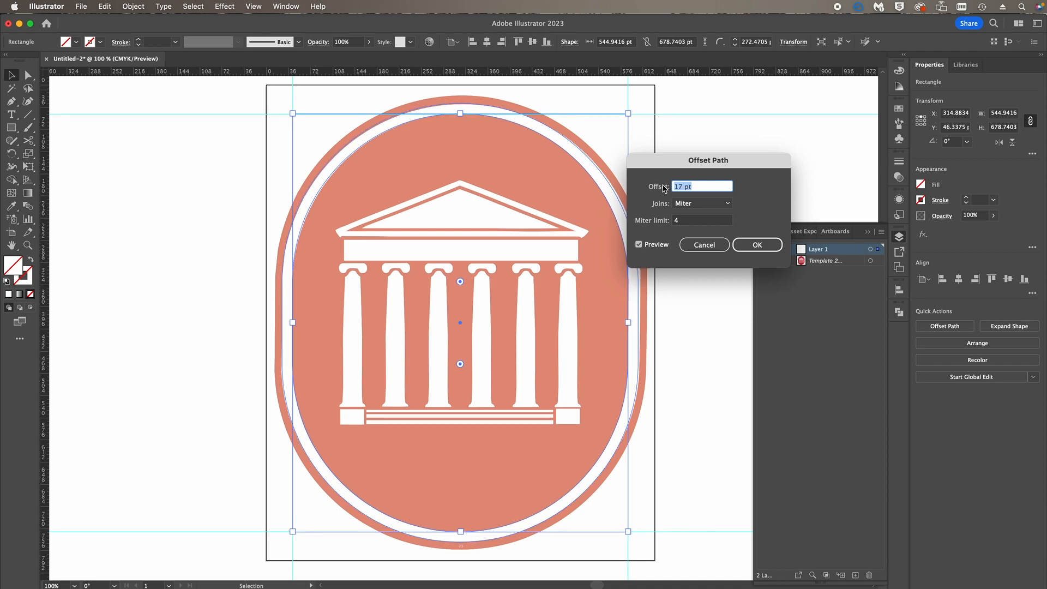
key(Up)
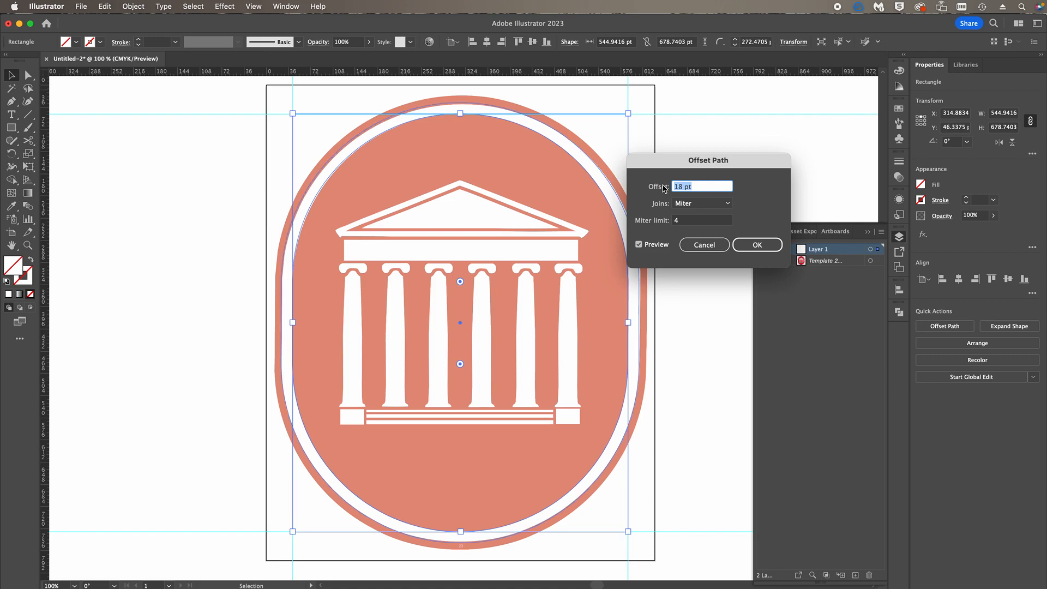
key(Down)
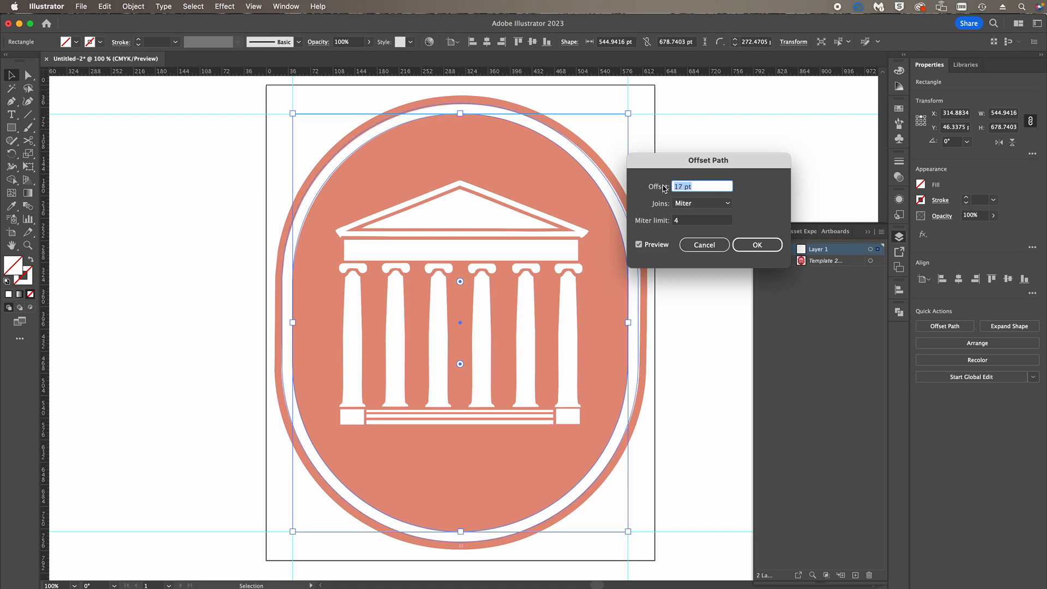
drag(744, 162, 899, 167)
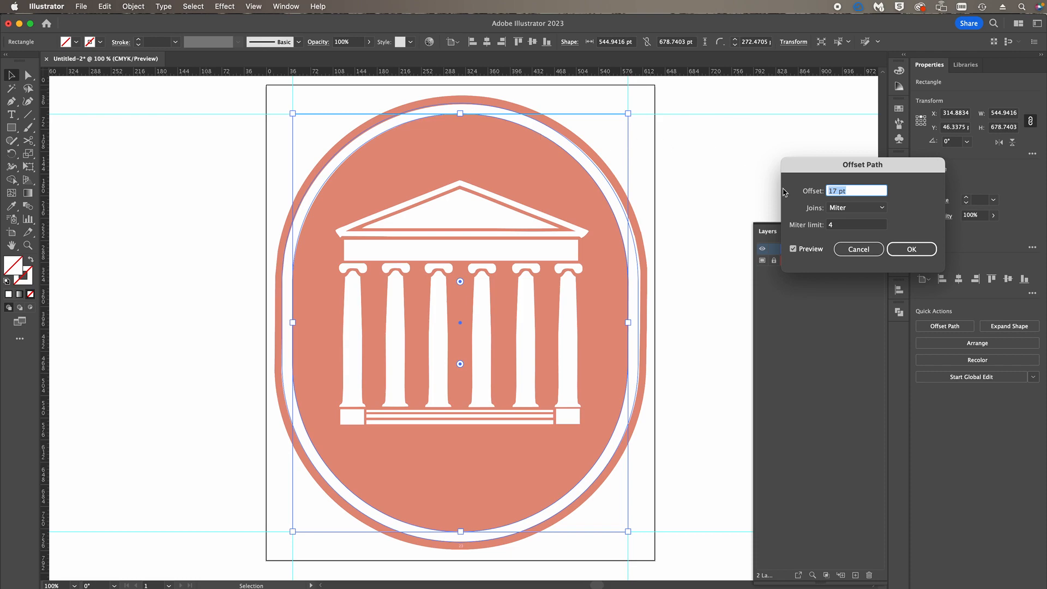
click(913, 251)
Select both rounded outlines together and give them a 0.5 pt stroke
click(702, 194)
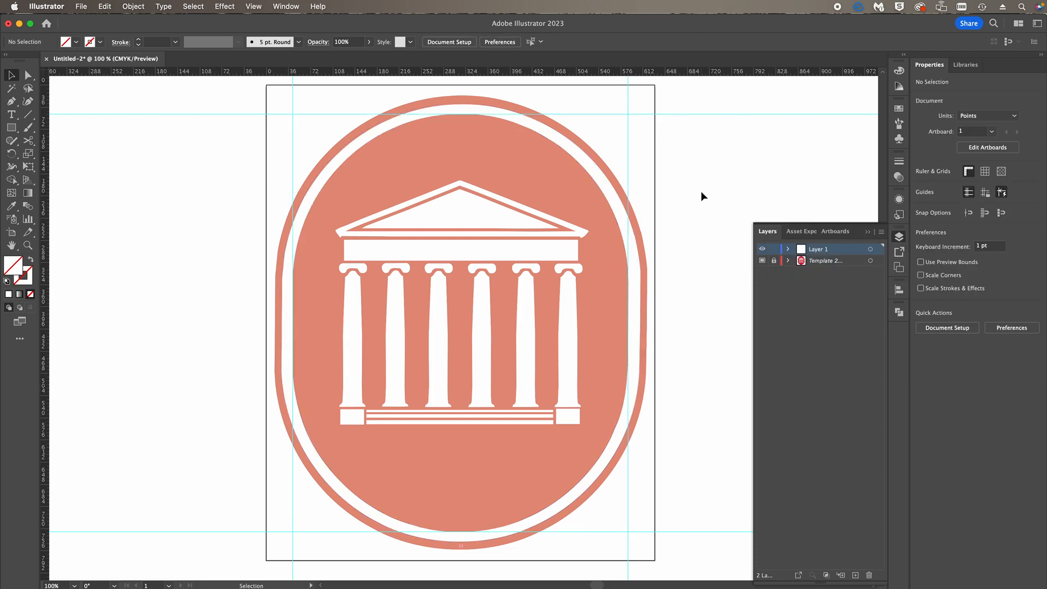
drag(703, 189, 601, 264)
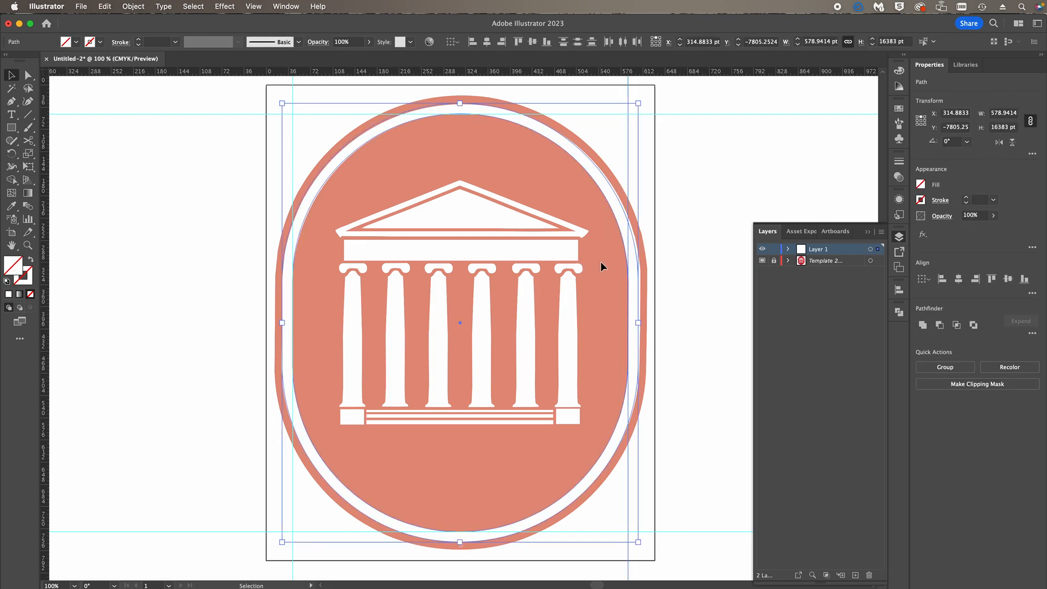
click(25, 279)
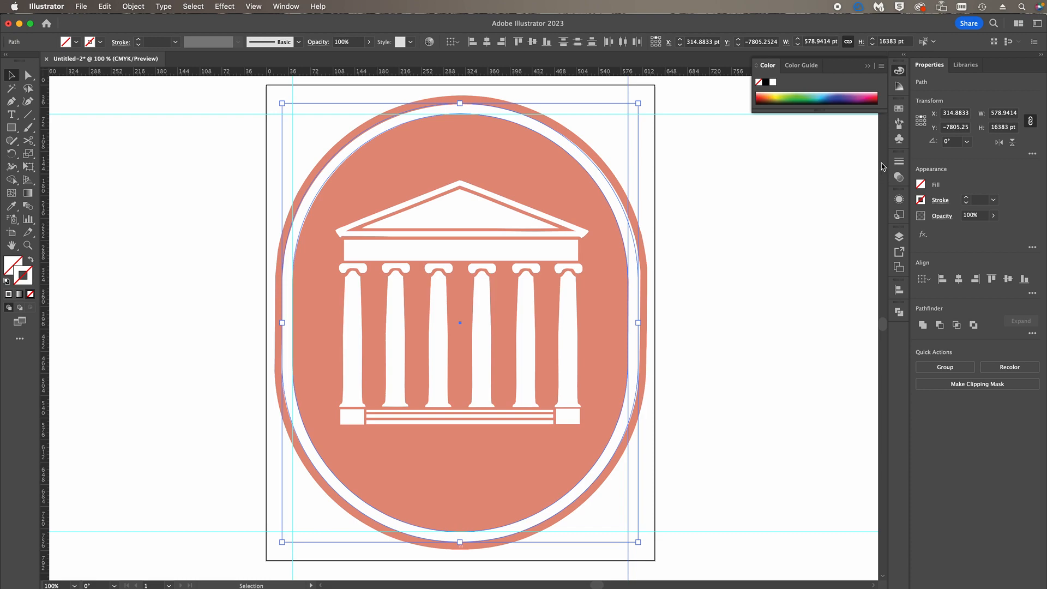
click(899, 163)
click(841, 173)
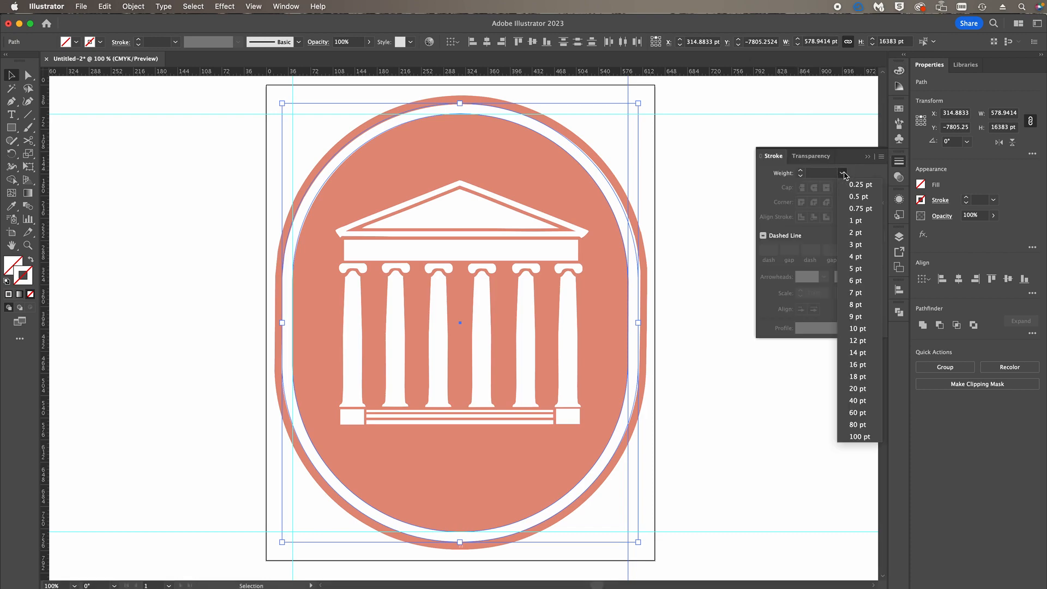
click(864, 197)
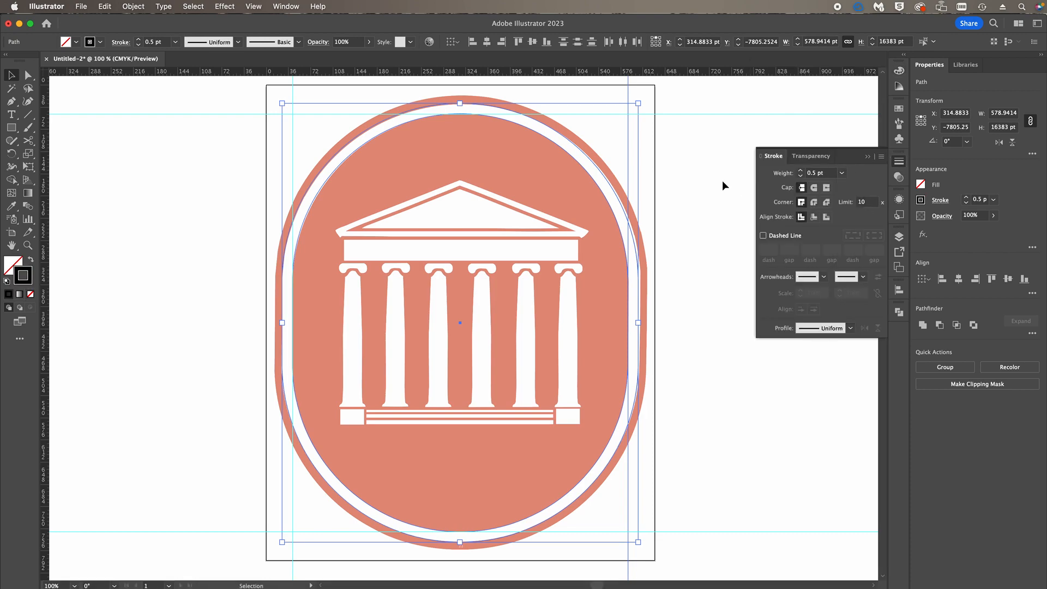
Offset the larger rounded outline outward by 12 pt with miter joins to match the logo's outermost red edge
click(710, 187)
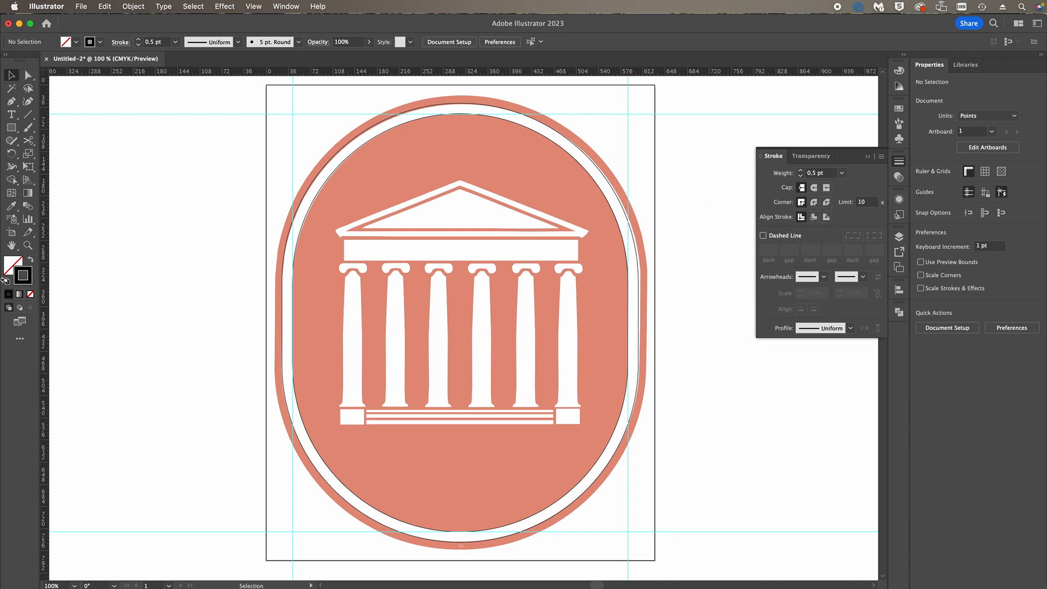
click(381, 127)
click(135, 6)
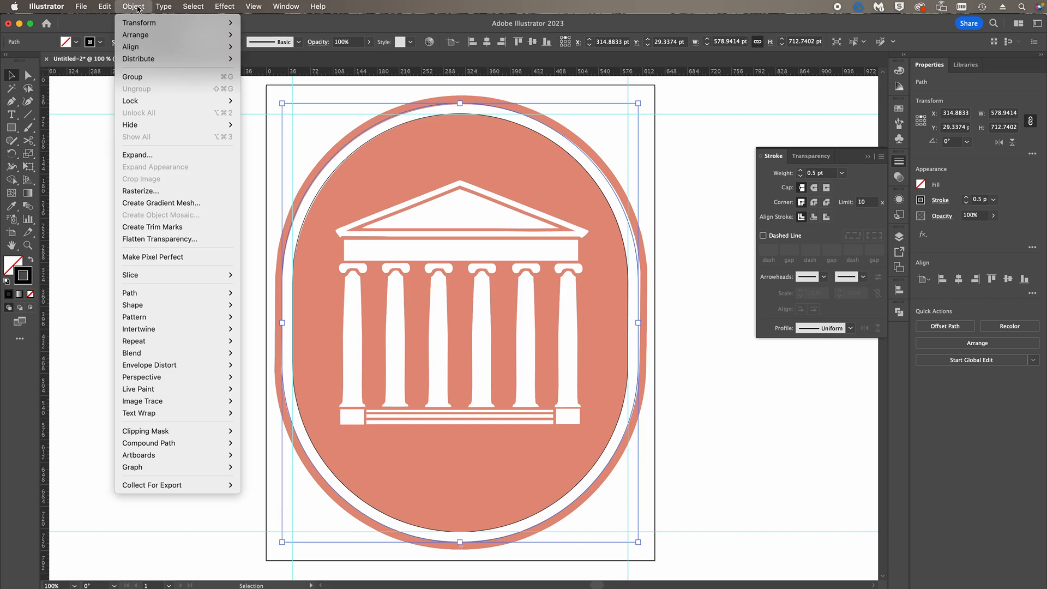
mouse_move(136, 295)
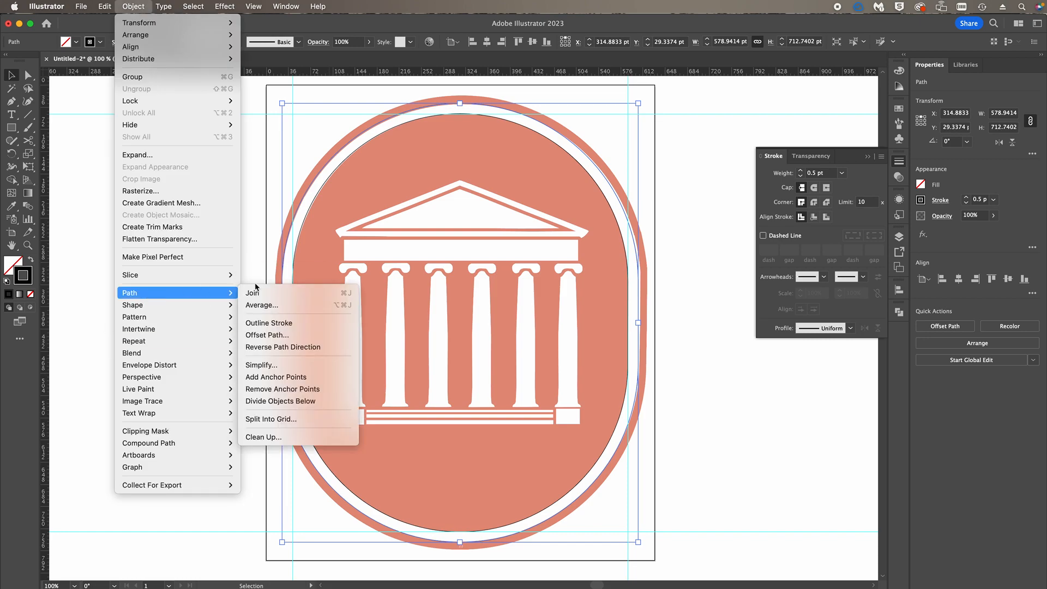
click(305, 335)
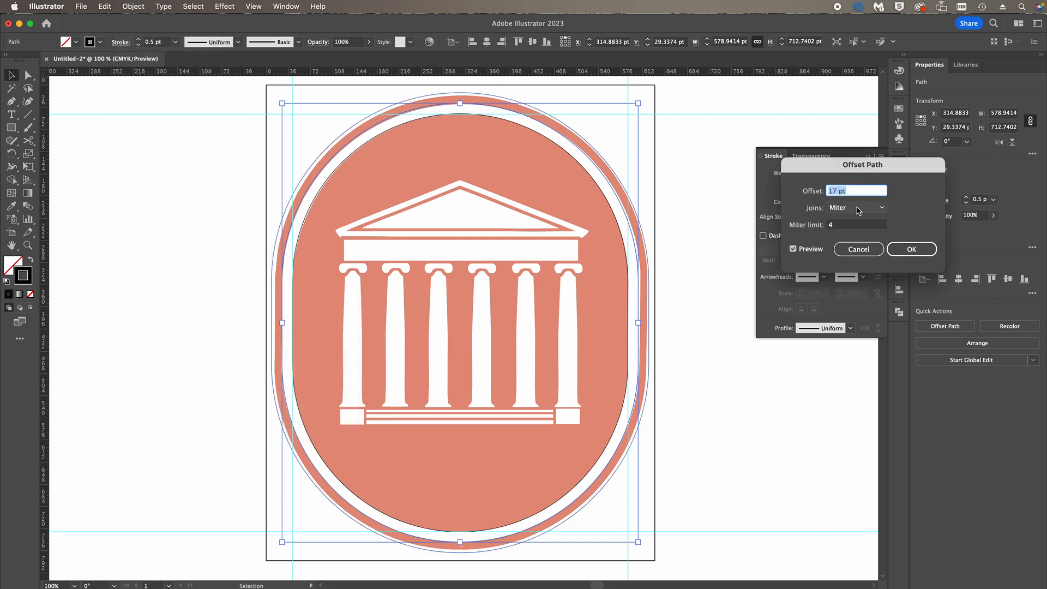
key(Down)
key(Down)
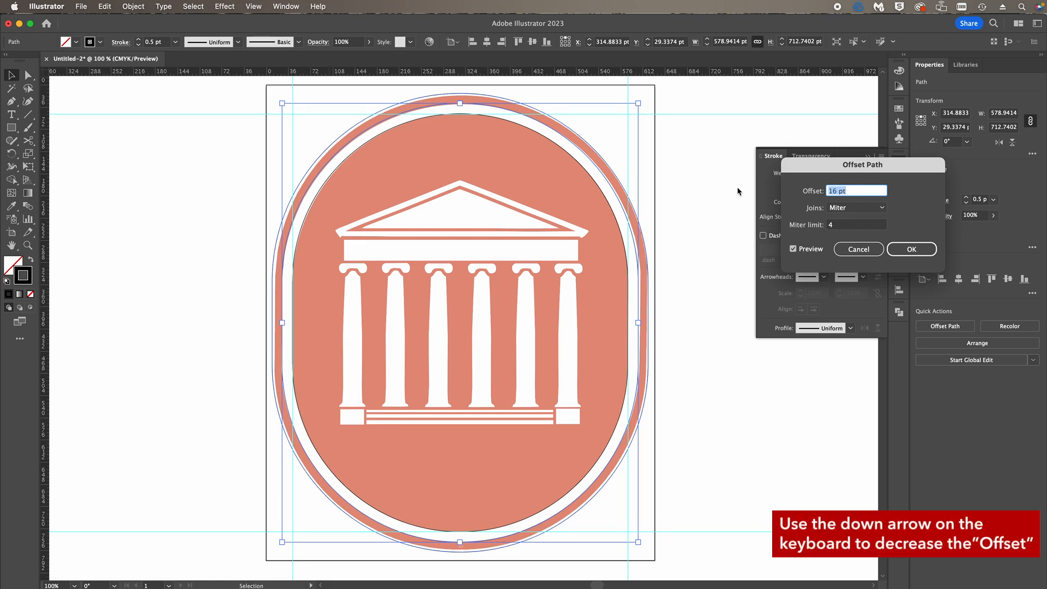
key(Down)
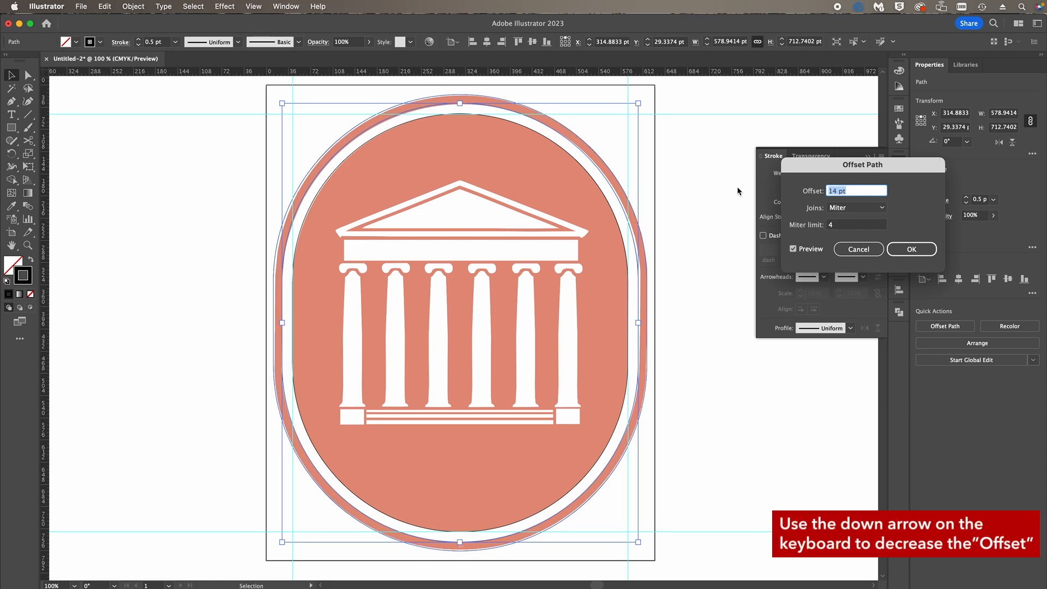
key(Down)
key(Down)
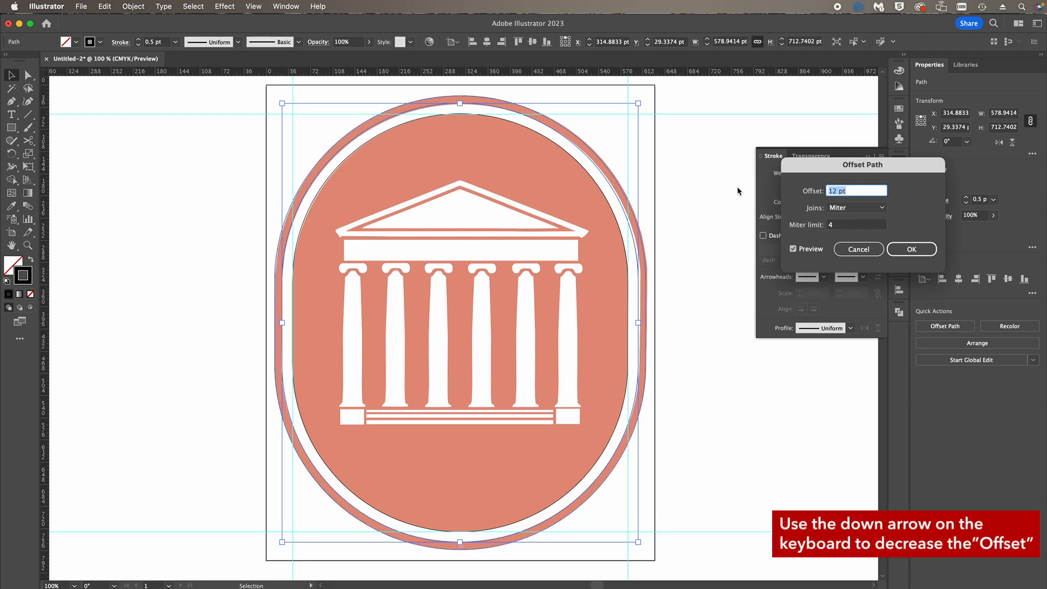
key(Return)
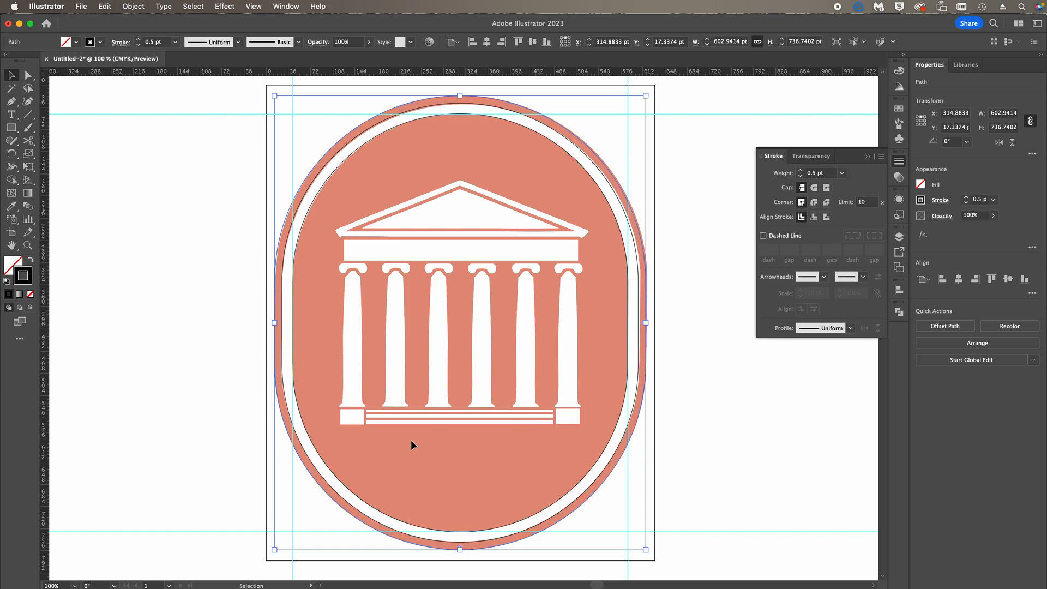
Draw a rectangle about 39 by 25 pt over the building's left base block and copy it horizontally onto the right base block
super+click(344, 424)
super+click(567, 357)
super+click(508, 321)
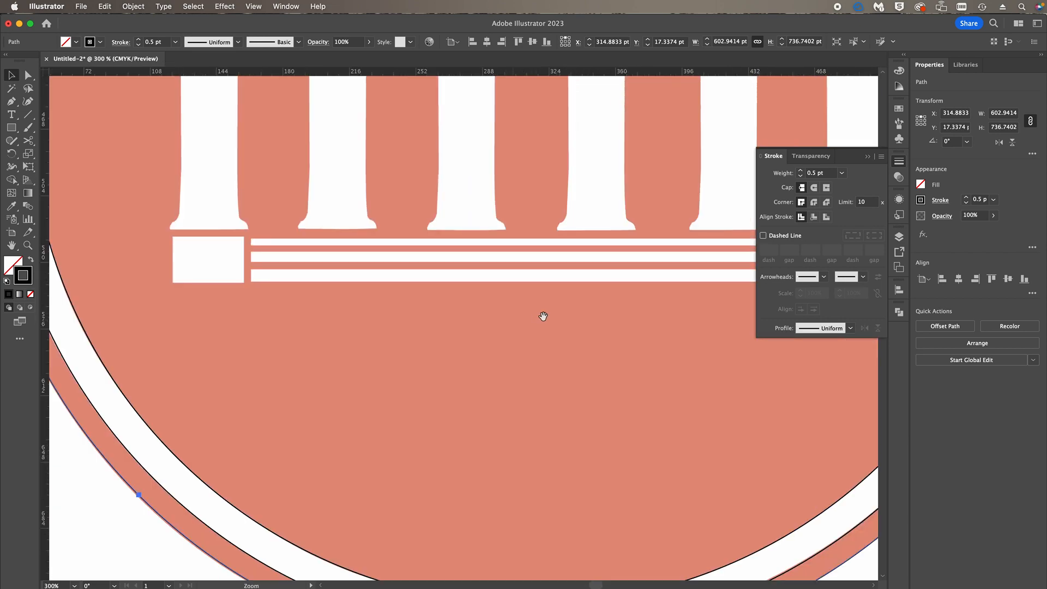
drag(543, 316, 512, 336)
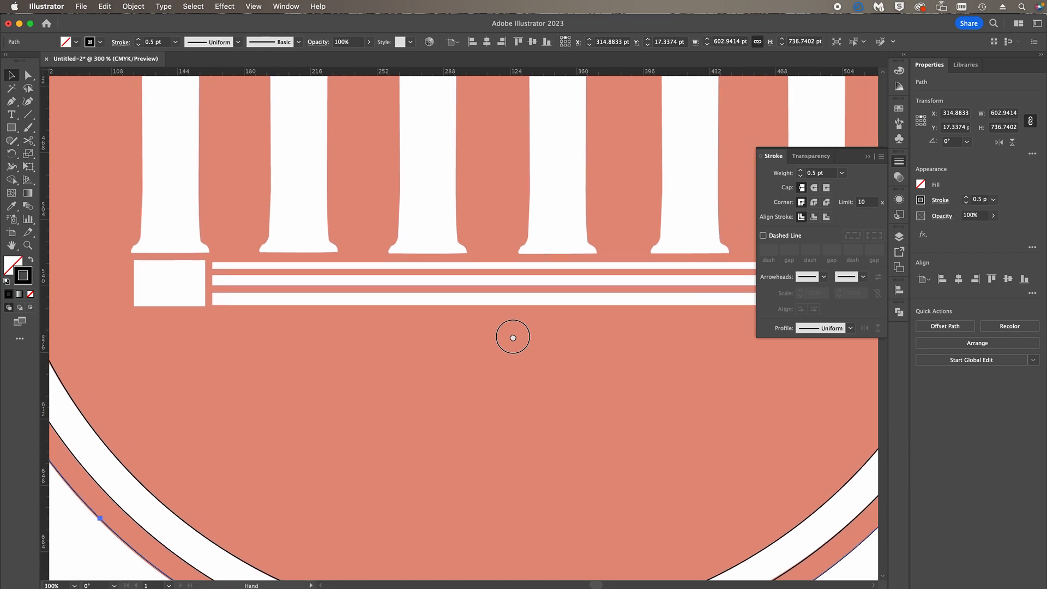
click(868, 158)
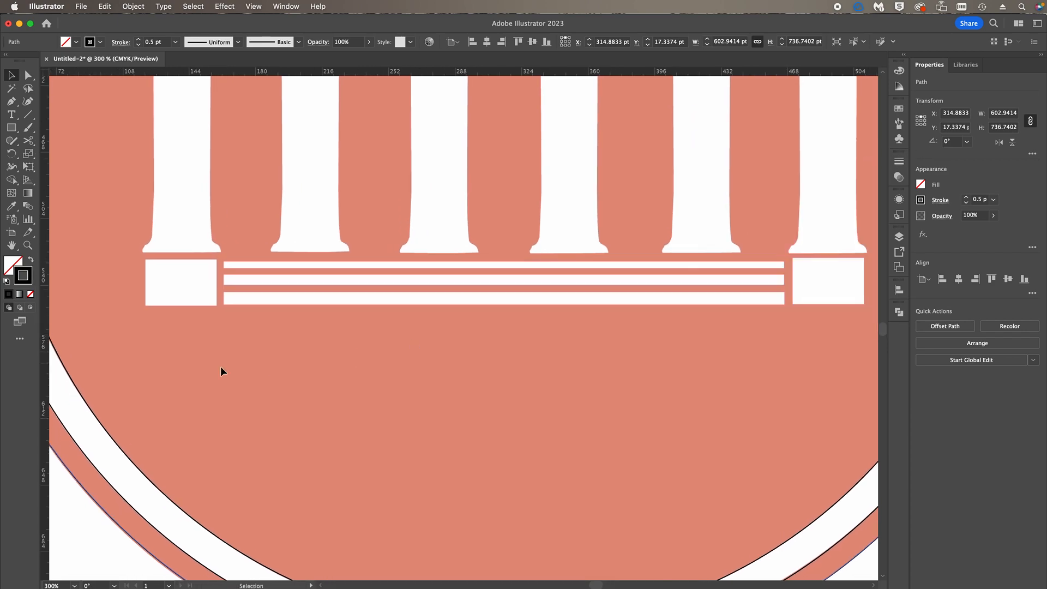
click(11, 127)
mouse_move(145, 259)
mouse_down()
mouse_move(201, 285)
mouse_move(217, 306)
mouse_up()
scroll(424, 323, right, 5)
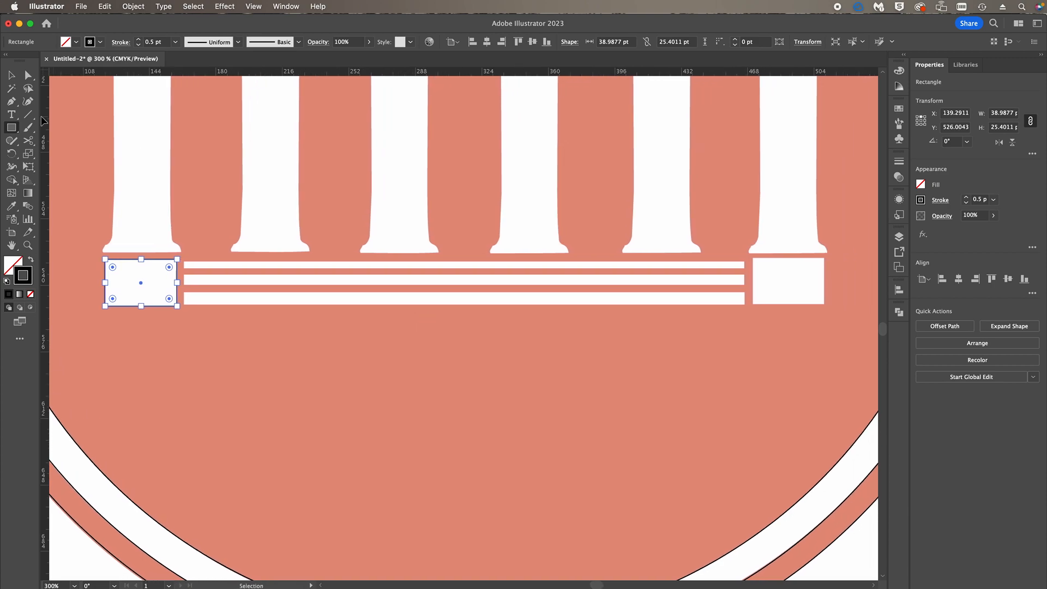
click(11, 74)
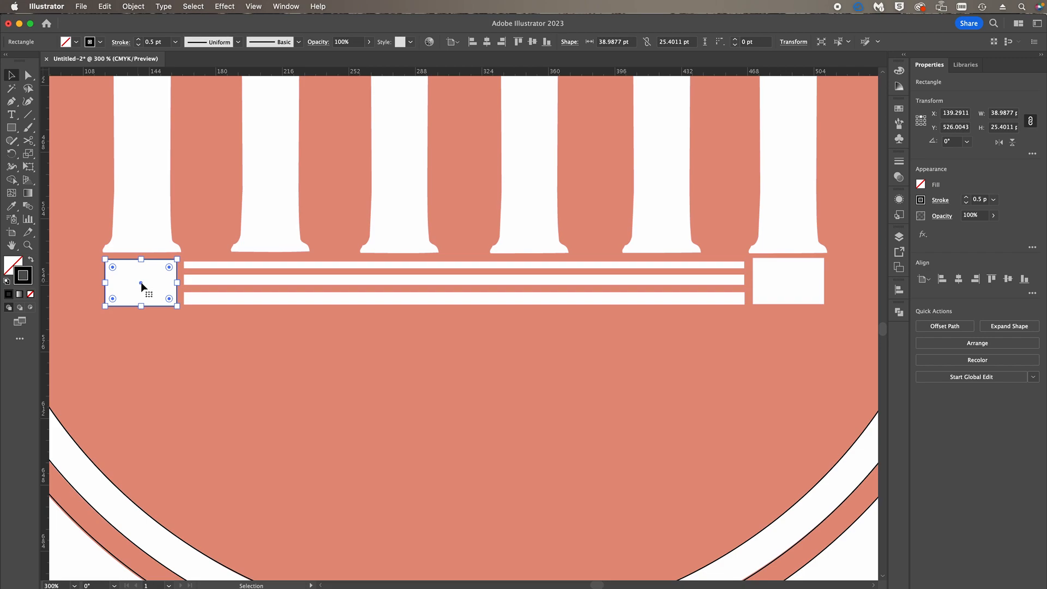
drag(141, 282, 788, 288)
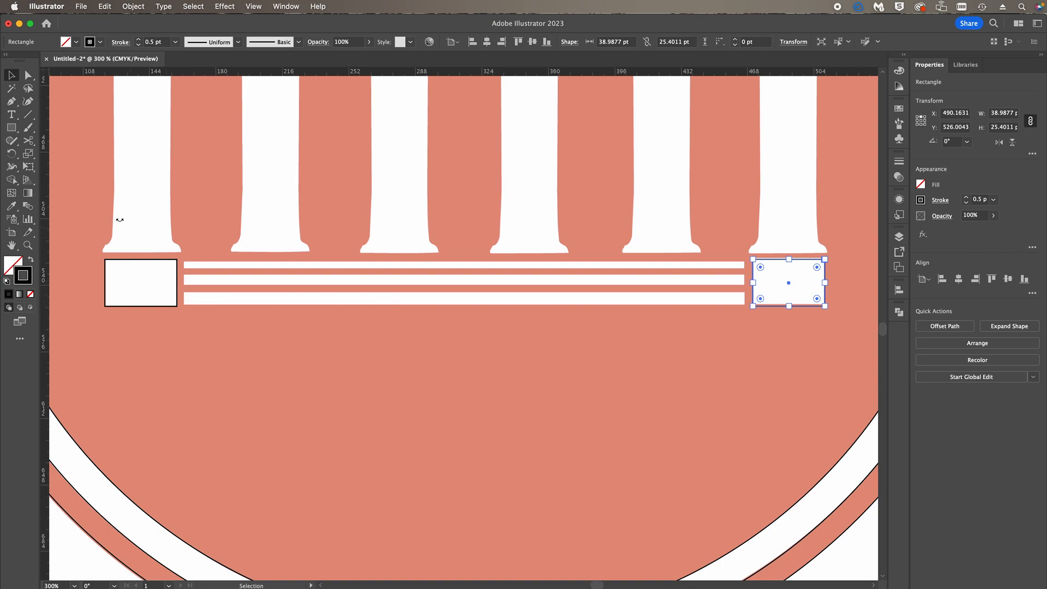
Draw a rectangle about 304 by 24 pt around the three steps and a thin strip about 312 by 3 pt across their upper red gap
click(11, 127)
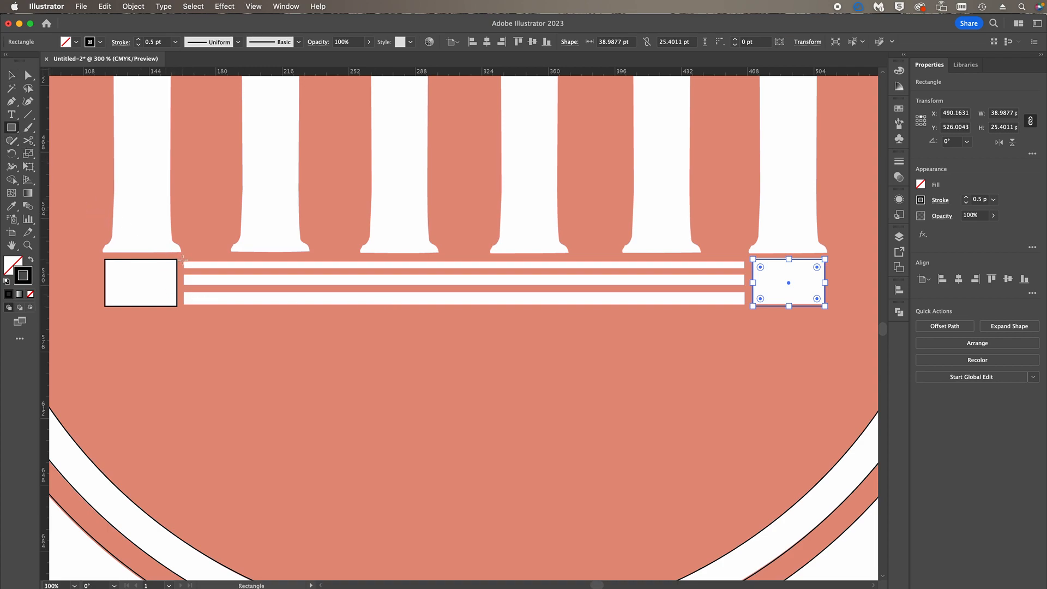
drag(184, 261, 745, 305)
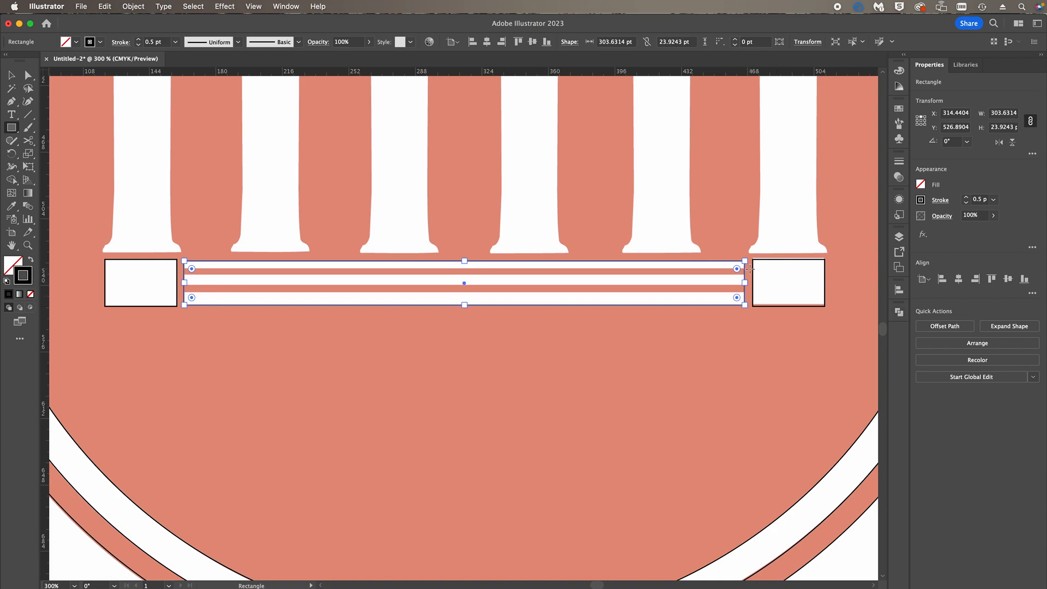
drag(750, 268, 174, 273)
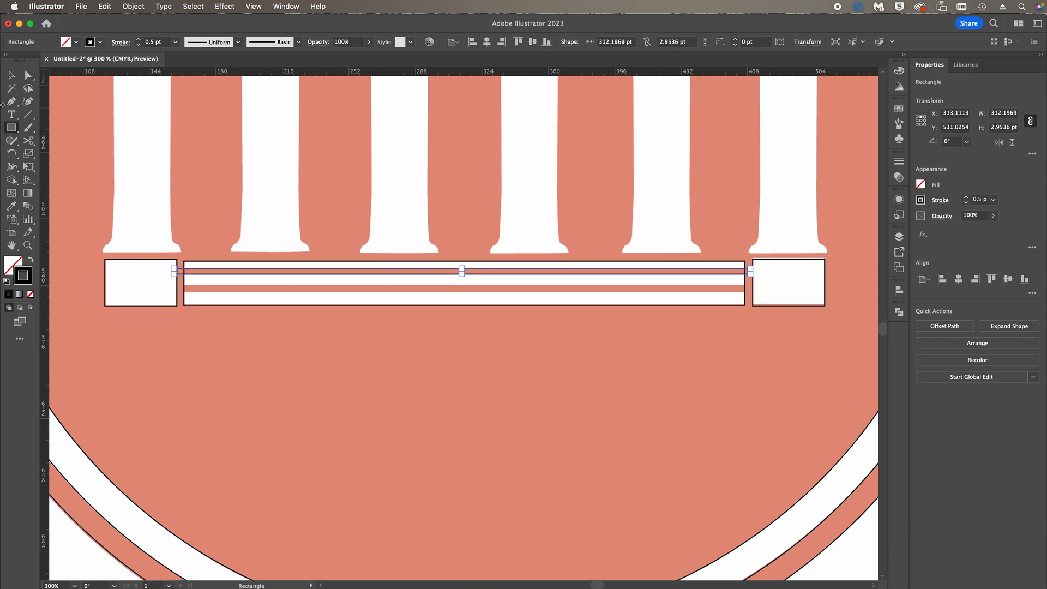
Copy the thin strip straight down onto the lower red gap between the steps
click(11, 75)
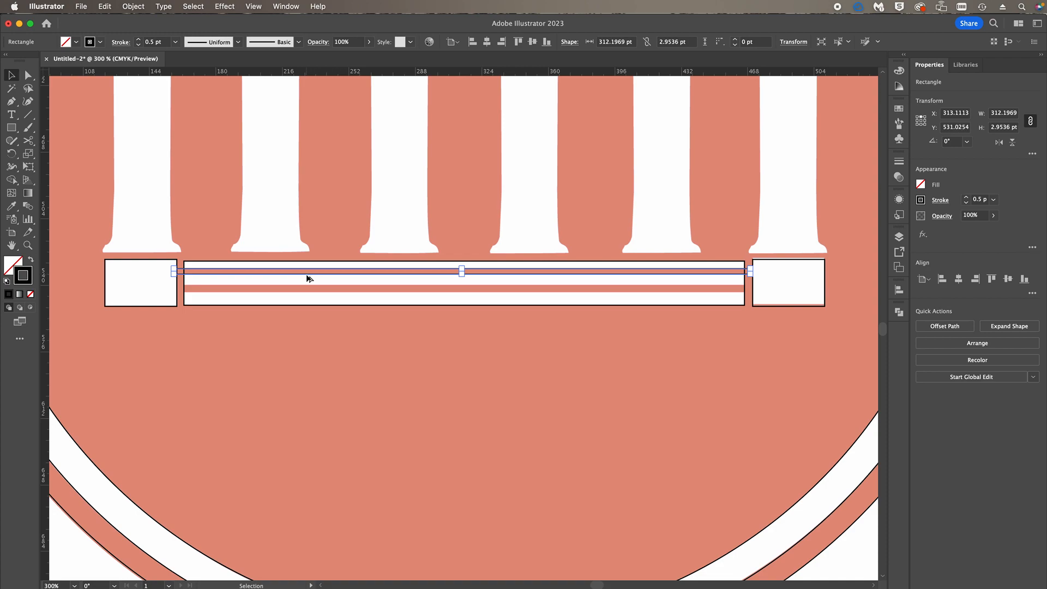
shift+click(308, 277)
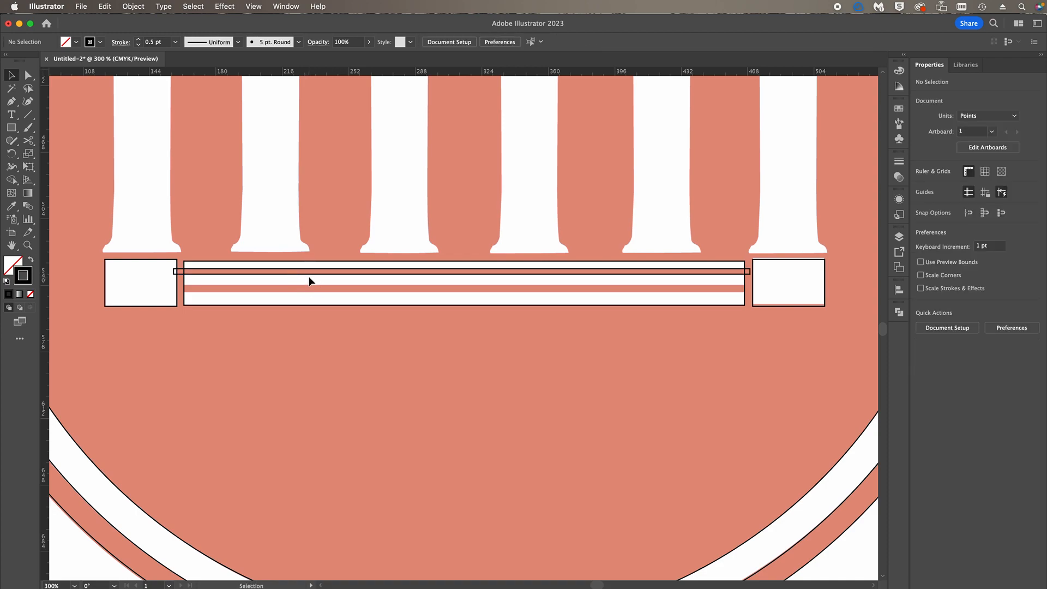
drag(308, 276, 308, 294)
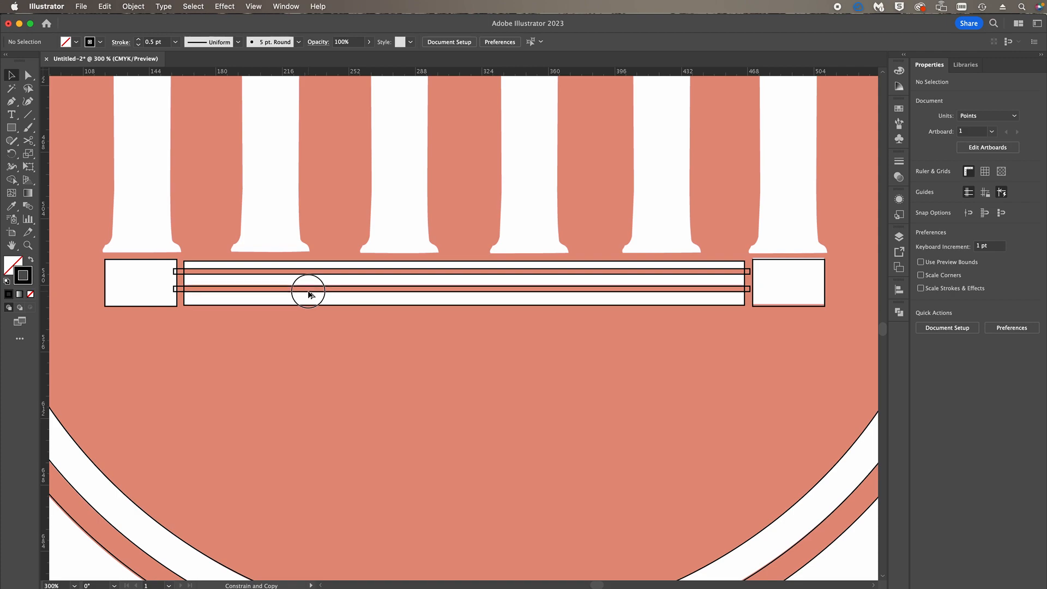
click(308, 294)
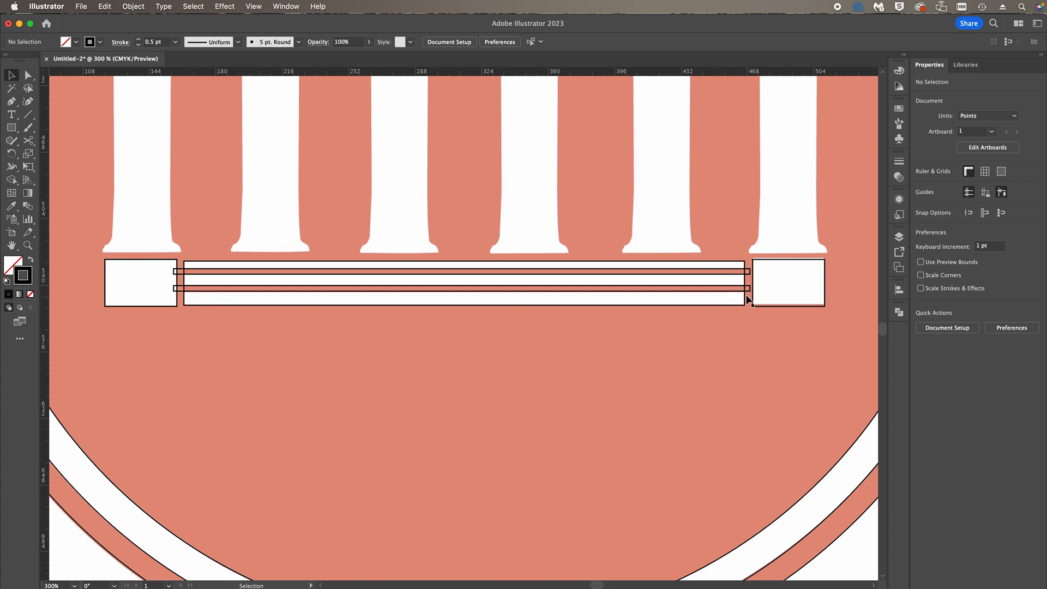
Select both strips with the steps rectangle and remove the strips with the Shape Builder tool, leaving three separate bars
click(748, 273)
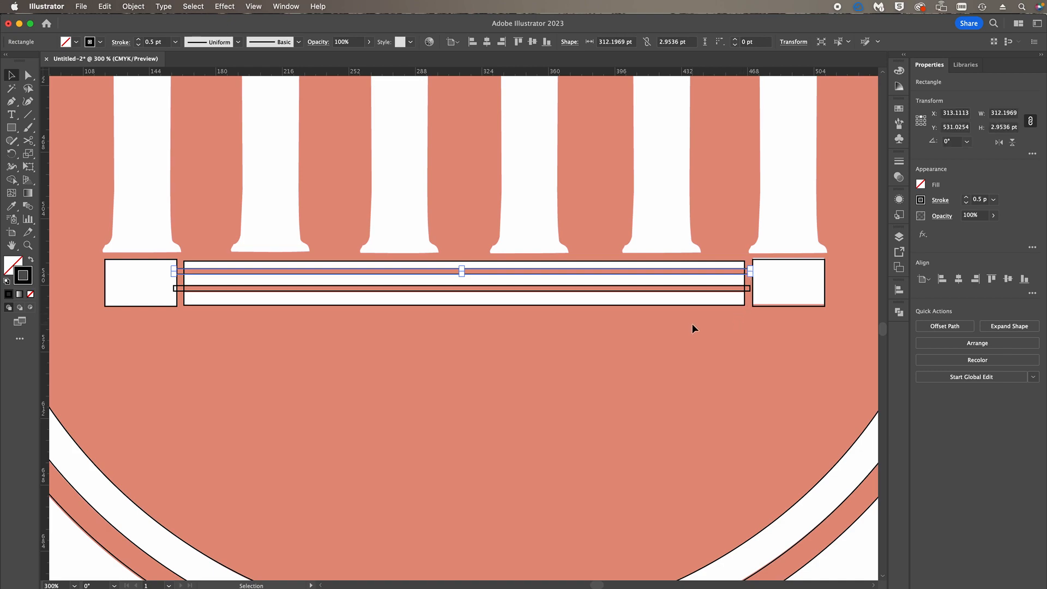
shift+click(675, 289)
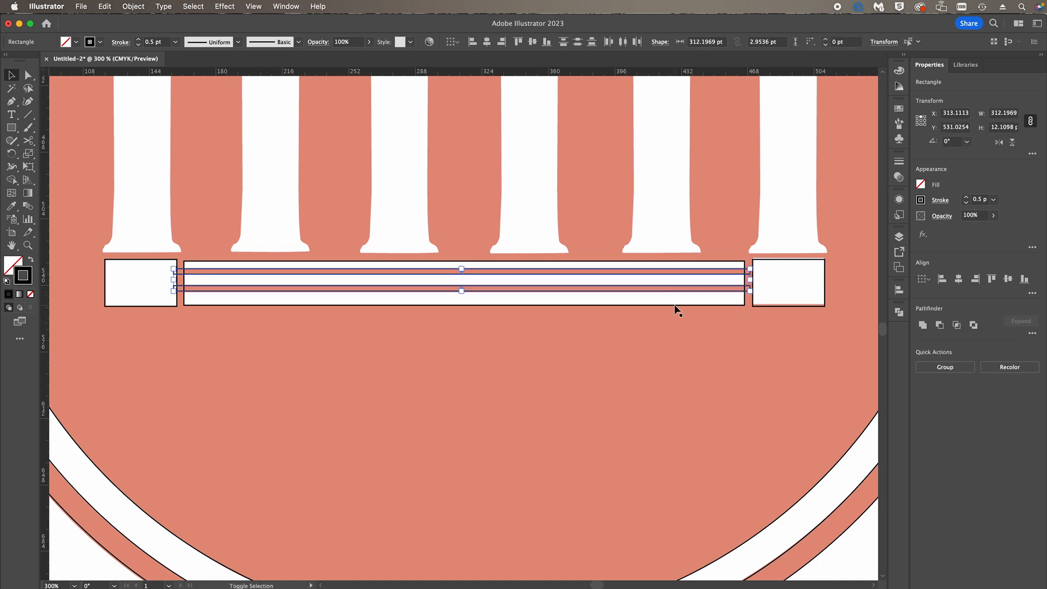
shift+click(673, 305)
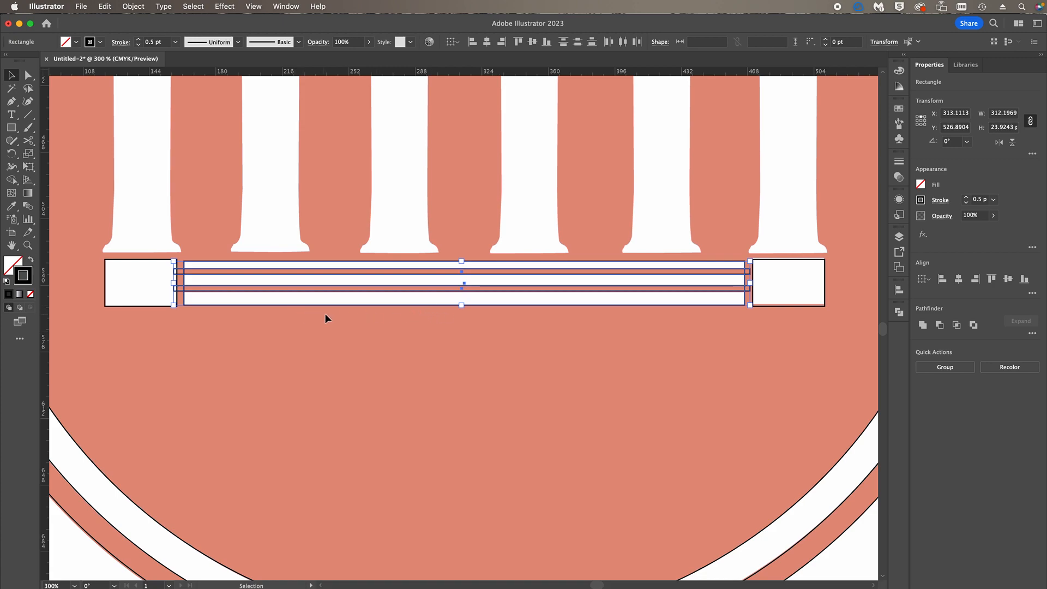
click(11, 180)
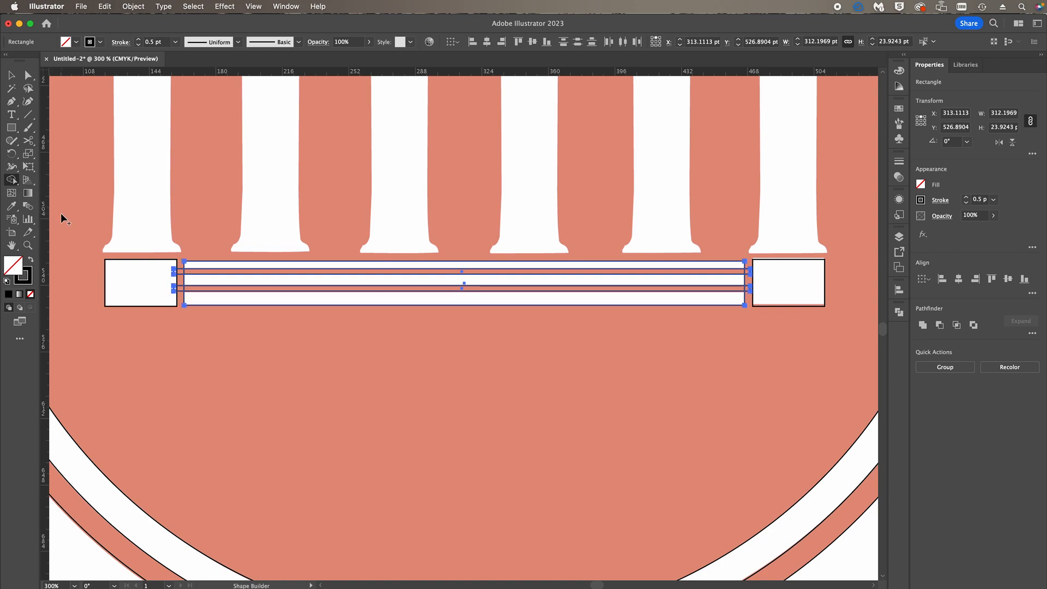
mouse_move(171, 271)
mouse_down()
mouse_move(191, 271)
mouse_move(173, 290)
mouse_move(203, 295)
mouse_up()
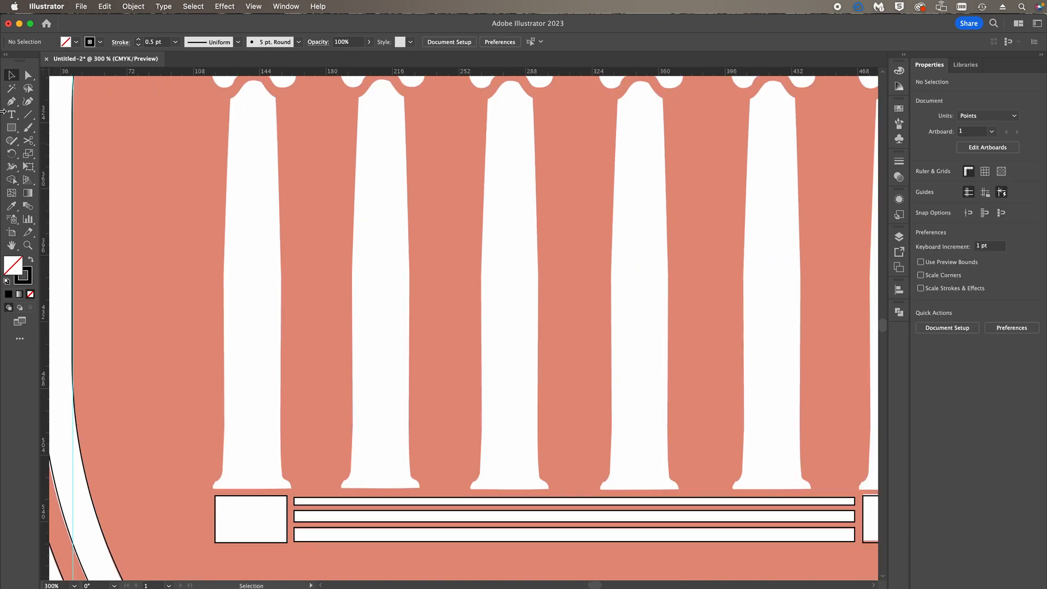
Draw a rectangle about 25 by 210 pt over the leftmost column's shaft, from its upper shoulders down to its base
key(m)
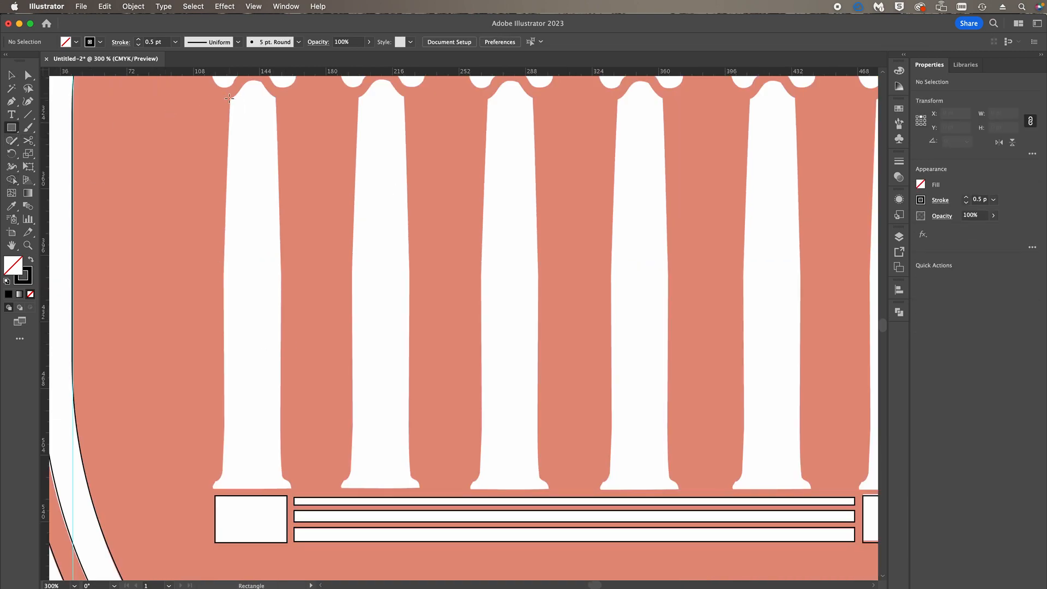
drag(230, 98, 276, 125)
drag(276, 126, 276, 488)
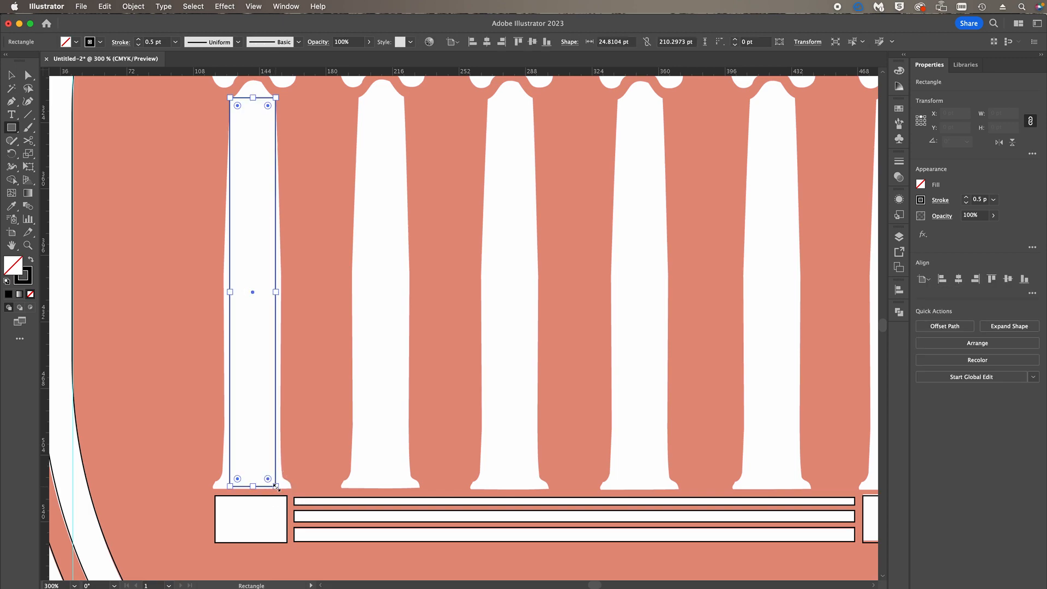
Fit the column rectangle's two upper corners to the shaft's shoulders, making it about 24 pt wide
key(z)
click(235, 101)
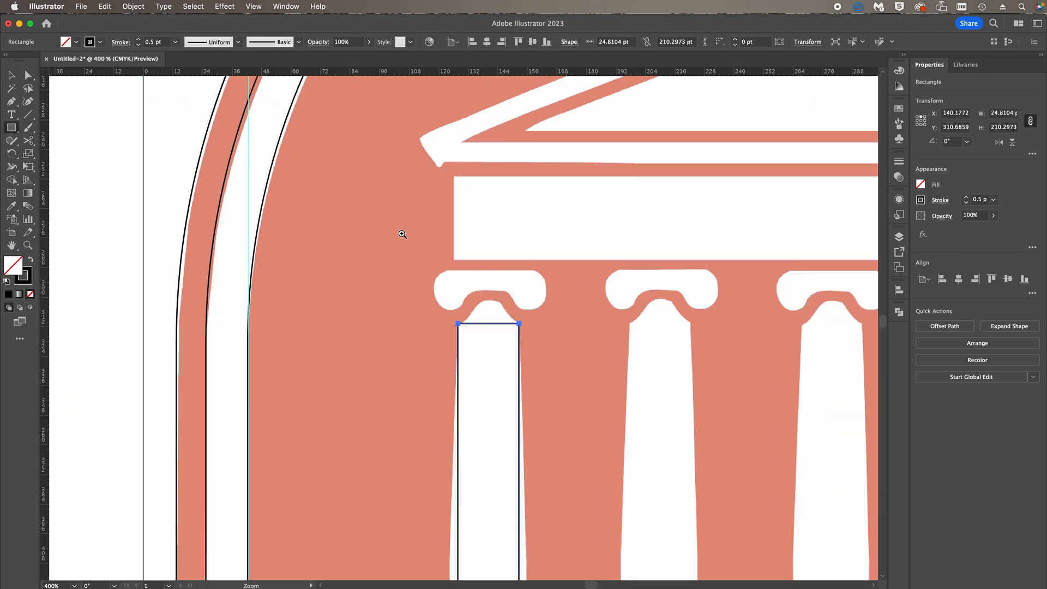
click(486, 344)
click(460, 328)
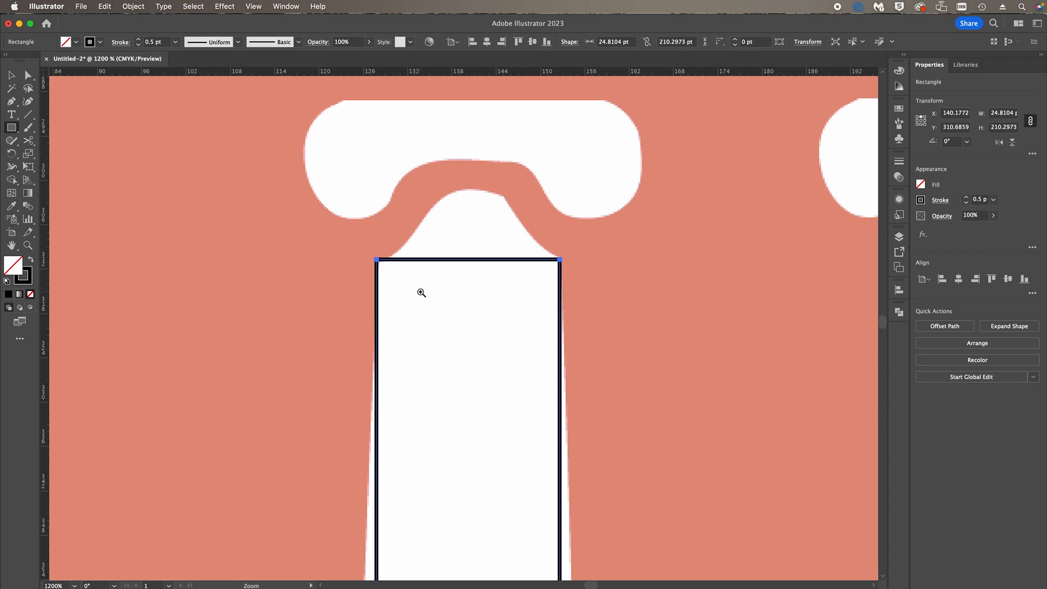
mouse_move(376, 259)
mouse_down()
mouse_move(389, 270)
mouse_move(380, 264)
mouse_up()
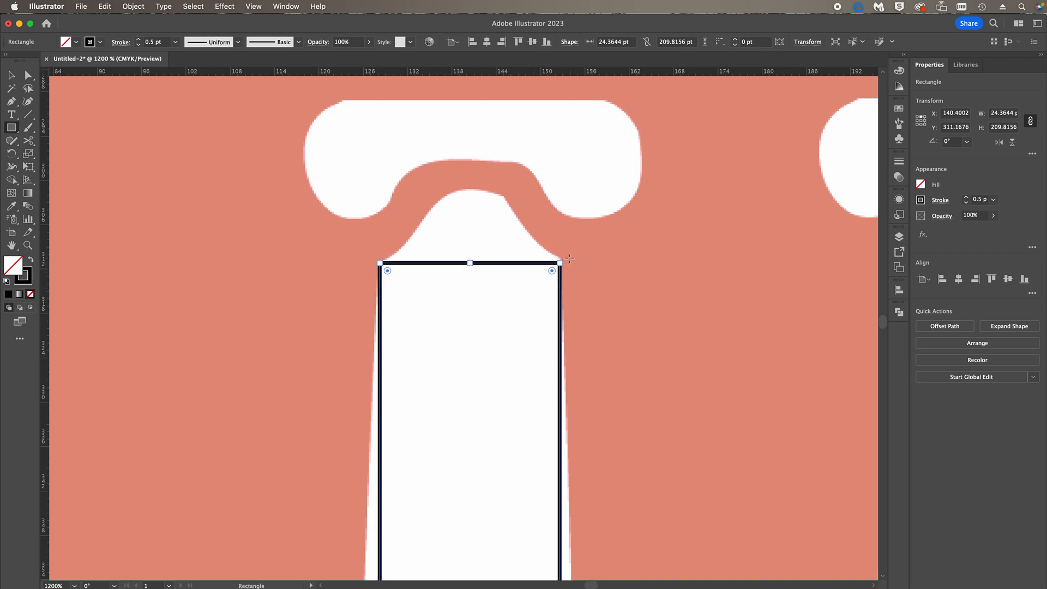
mouse_move(560, 263)
mouse_down()
mouse_move(552, 275)
mouse_move(559, 261)
mouse_up()
Move the column rectangle's lower-left corner 5 pt outward to match the shaft's left edge
scroll(484, 483, down, 5)
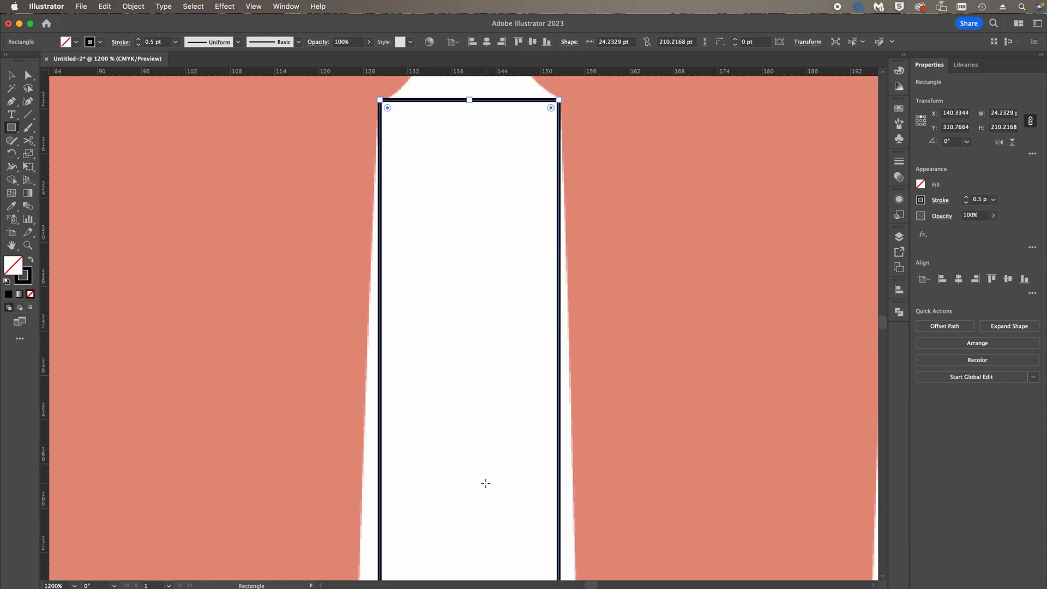
scroll(484, 483, down, 6)
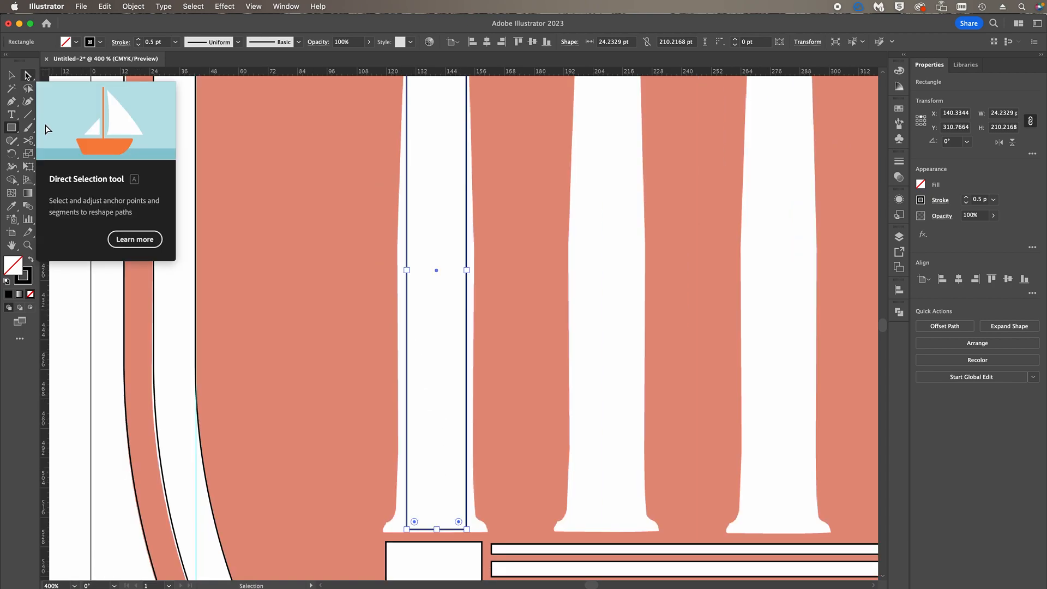
click(27, 75)
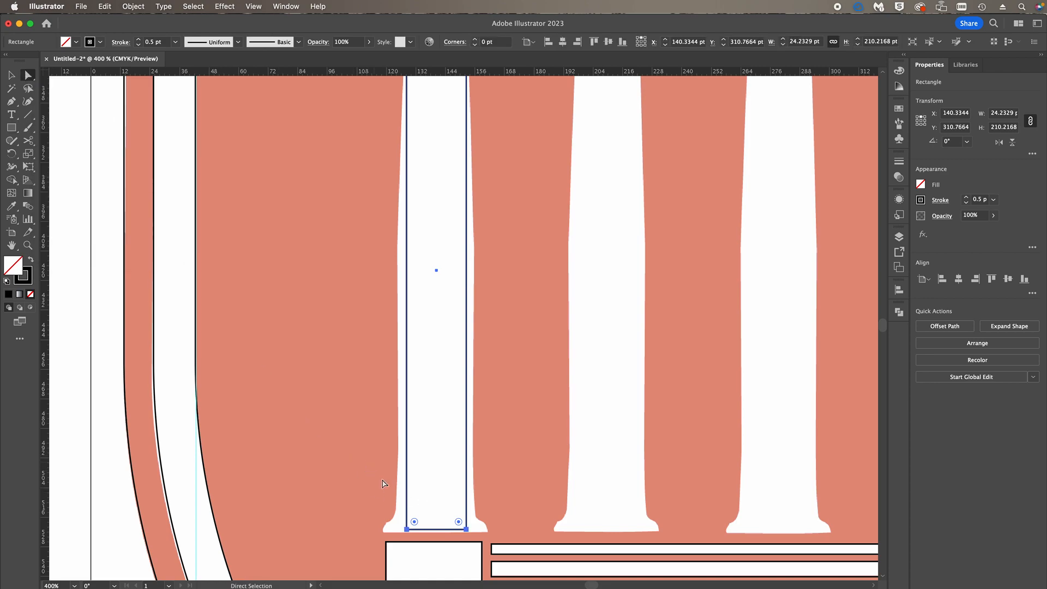
click(407, 529)
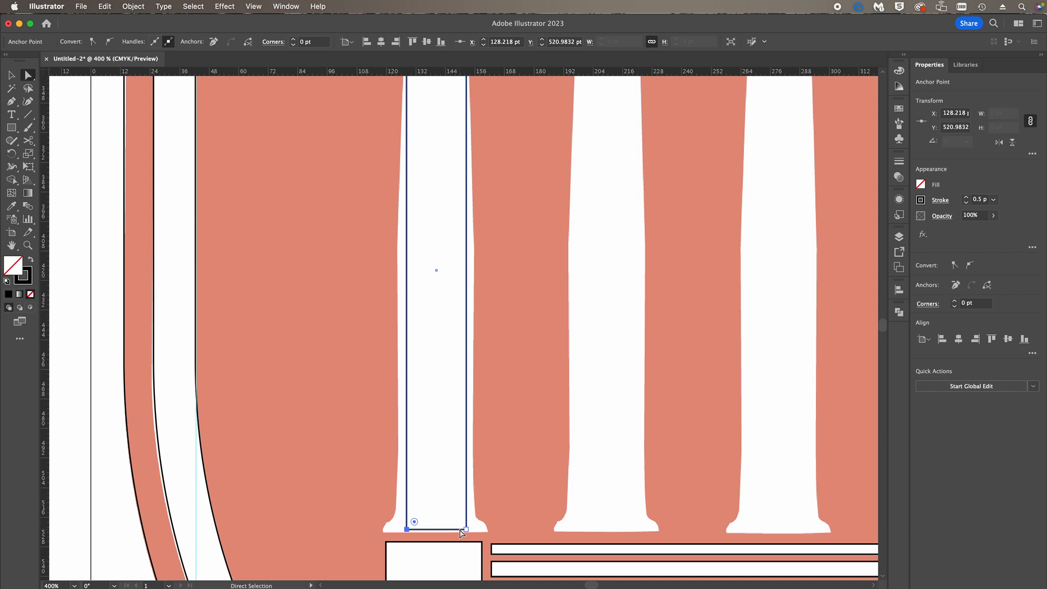
key(Left)
key(Left)
key(Left)
key(Left)
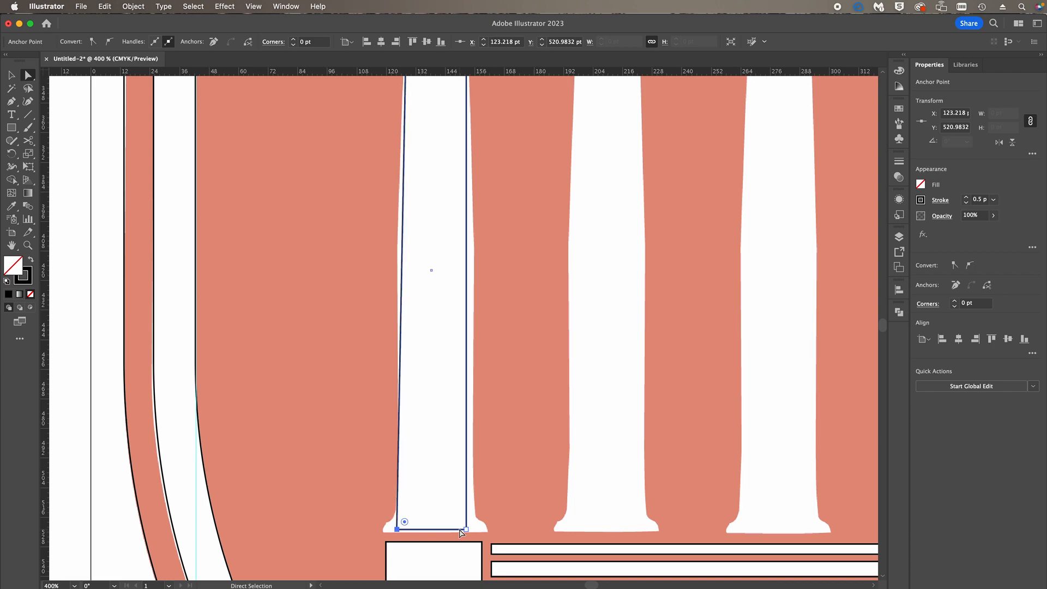
Move the column rectangle's lower-right corner 2 pt outward to match the shaft's right edge
click(467, 530)
key(Right)
key(Right)
key(Right)
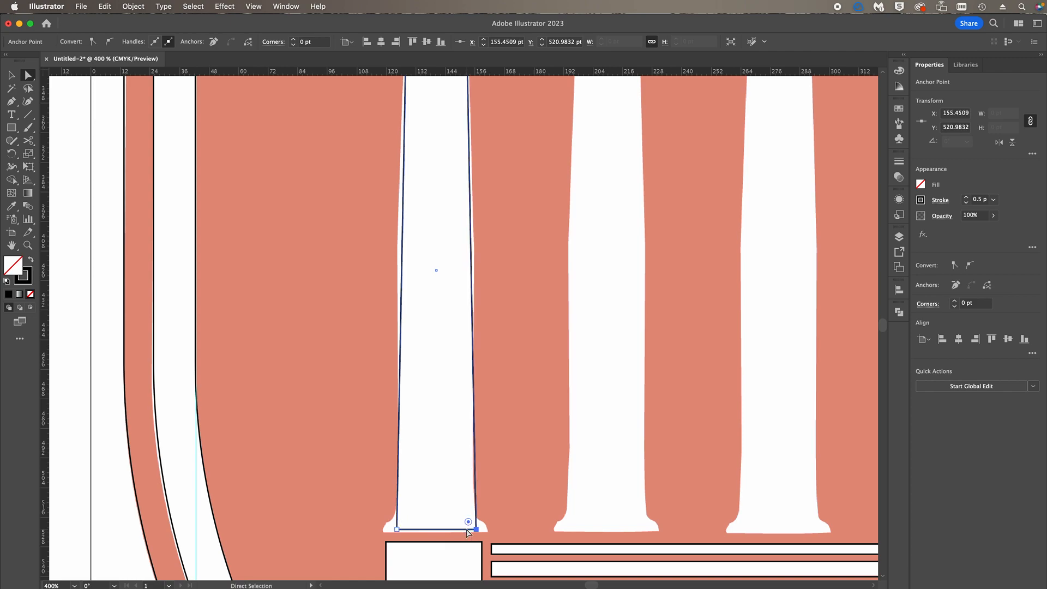
key(Left)
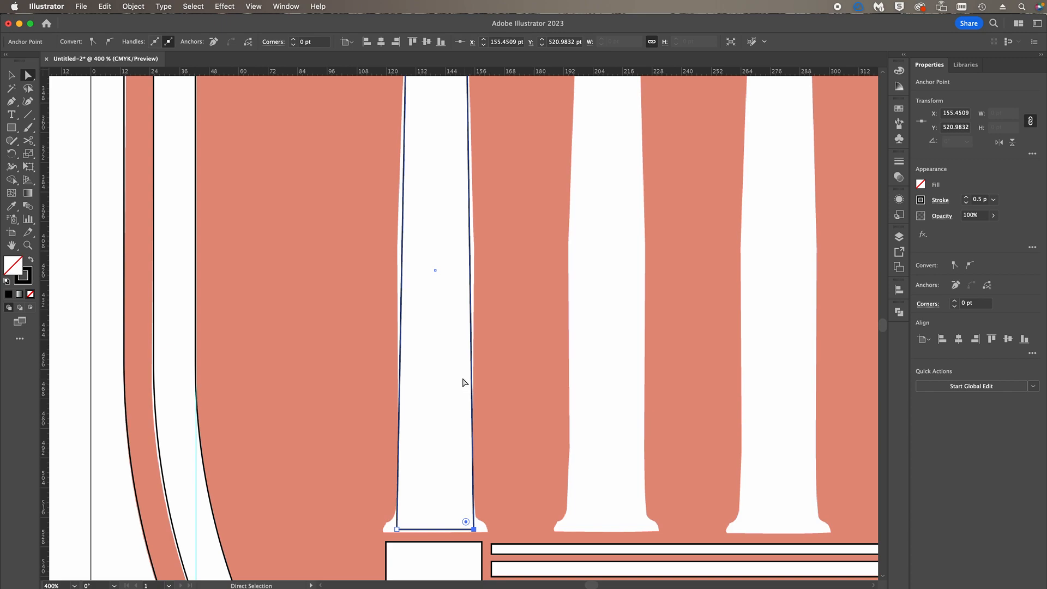
Place two horizontal guides across the columns, at about 407 pt where the shaft stops widening and at about 470 pt
scroll(403, 295, up, 2)
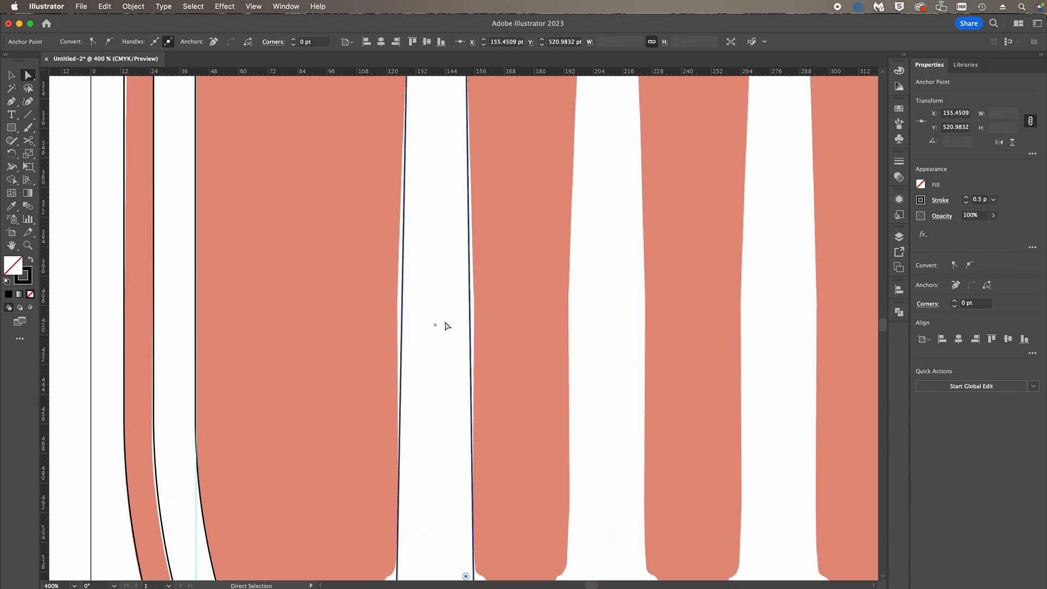
drag(443, 72, 475, 304)
scroll(479, 304, up, 1)
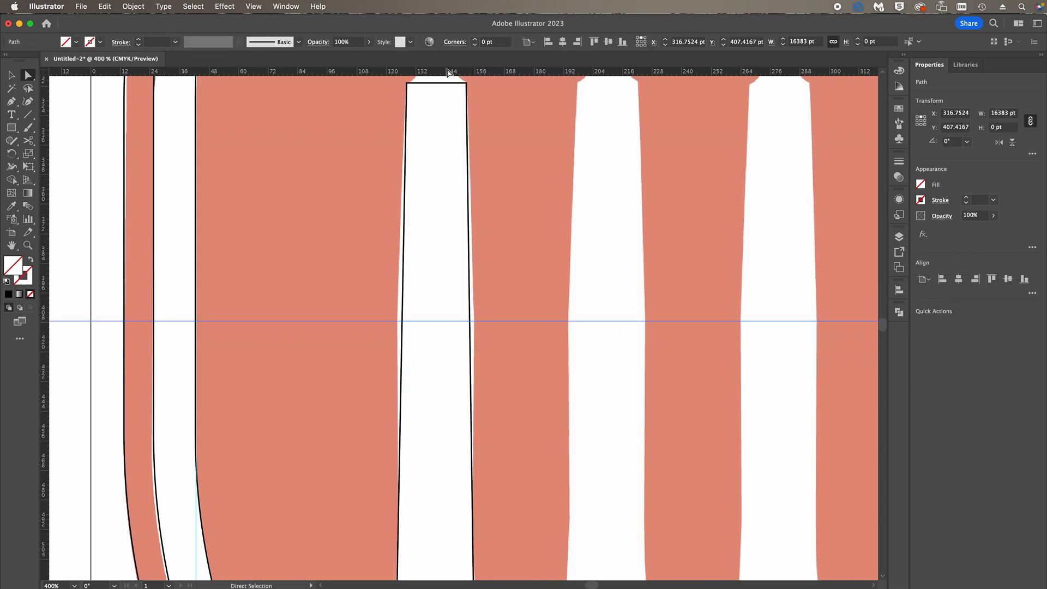
drag(450, 74, 472, 478)
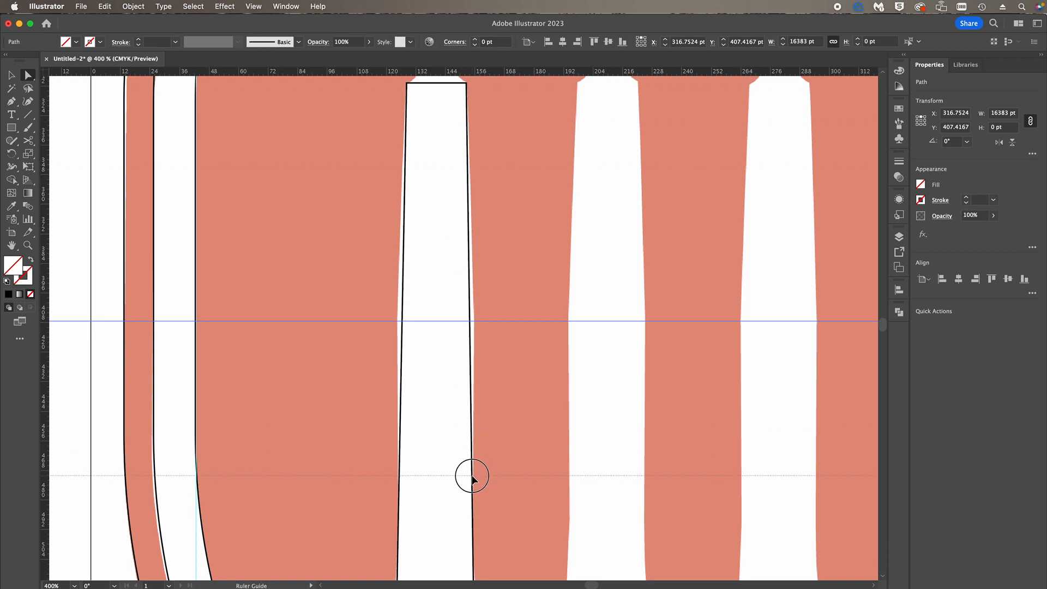
drag(473, 477, 472, 476)
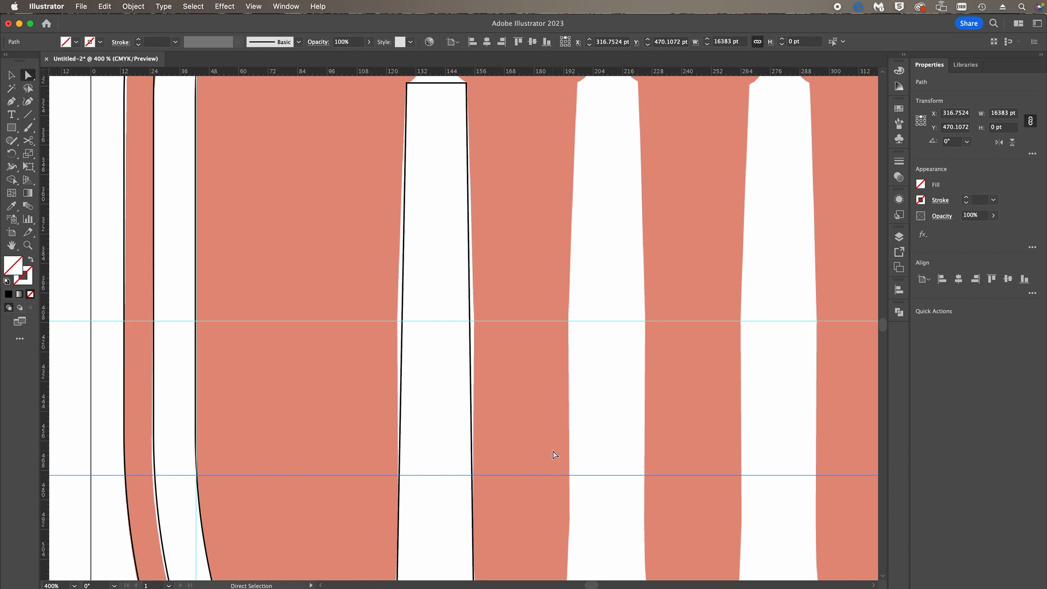
Add an anchor point on each side of the column outline where it crosses the upper guide
click(468, 163)
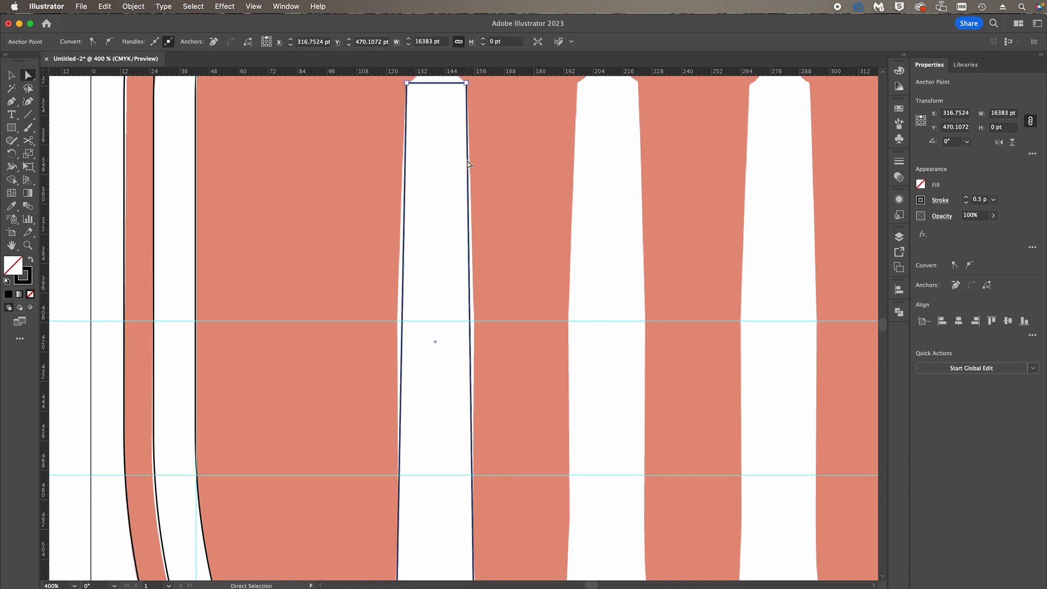
click(11, 103)
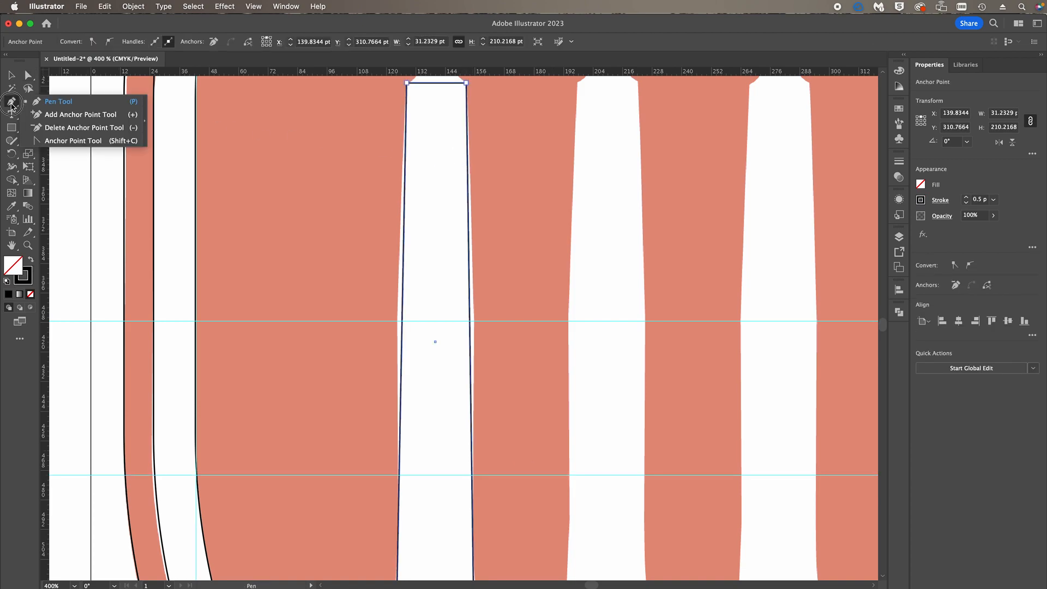
click(62, 118)
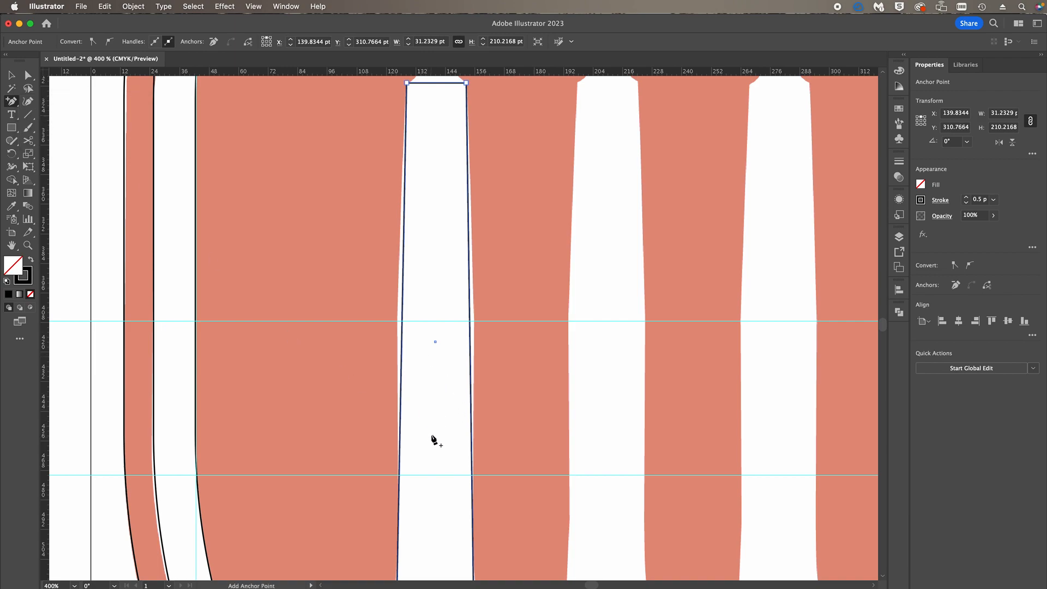
click(402, 321)
click(470, 321)
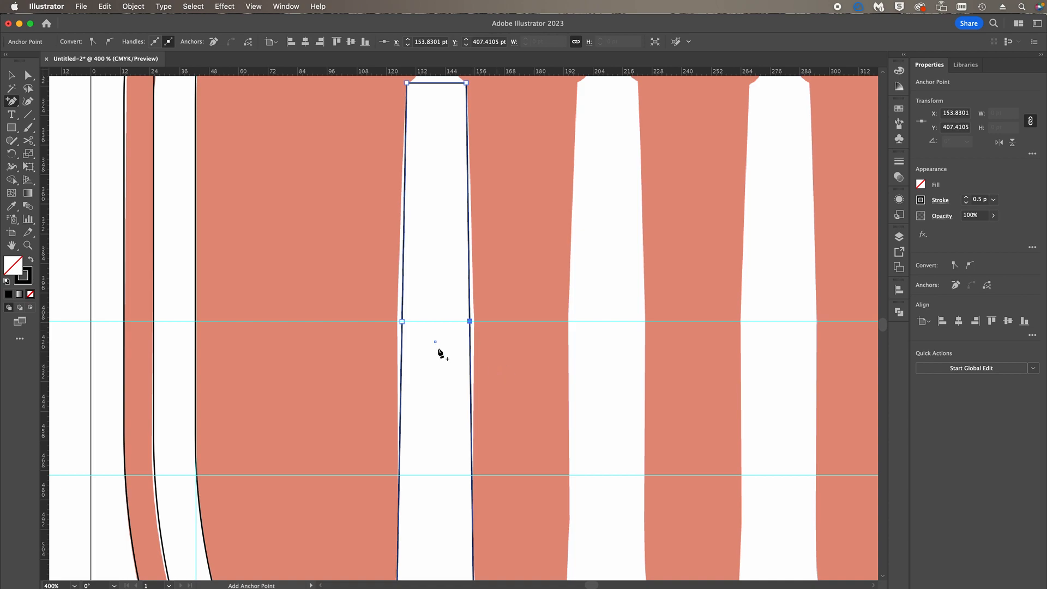
Convert the column's left mid-height point to smooth, with vertical handles reaching the lower guide, and shift it 1 pt outward
drag(11, 101, 51, 144)
drag(402, 322, 413, 188)
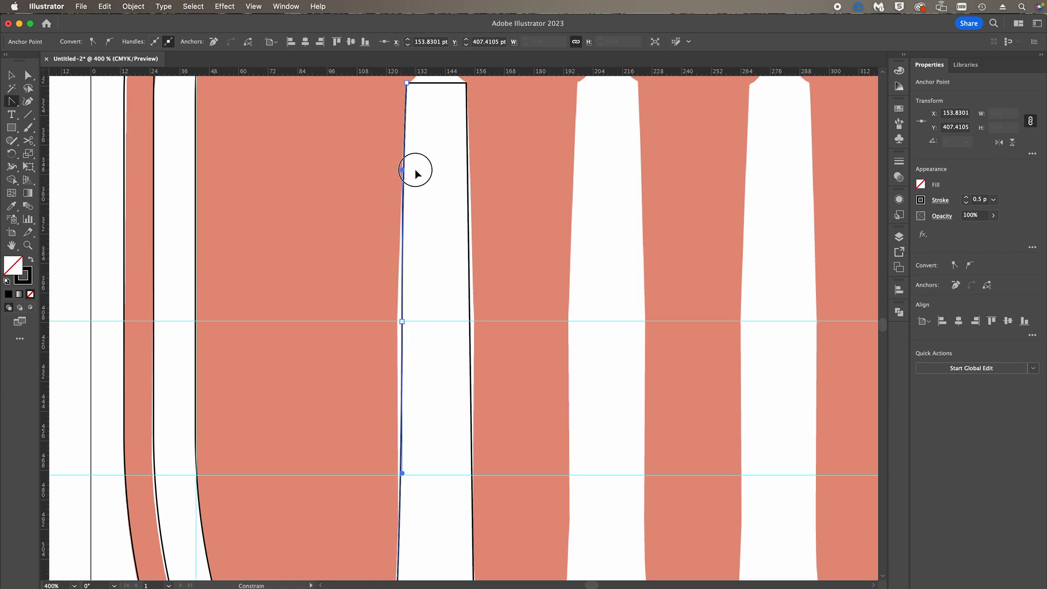
drag(416, 170, 415, 169)
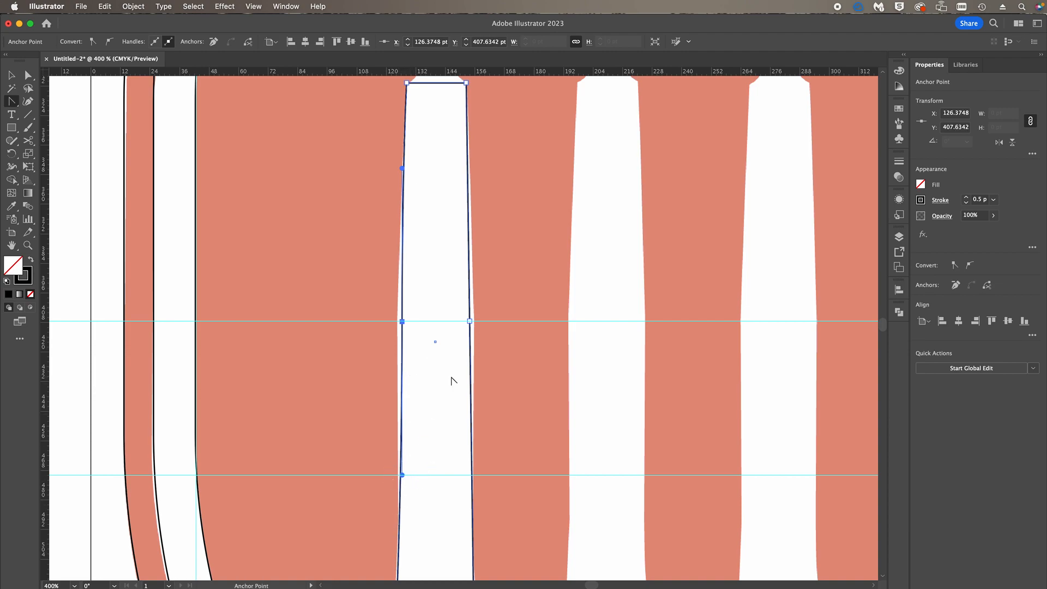
key(Left)
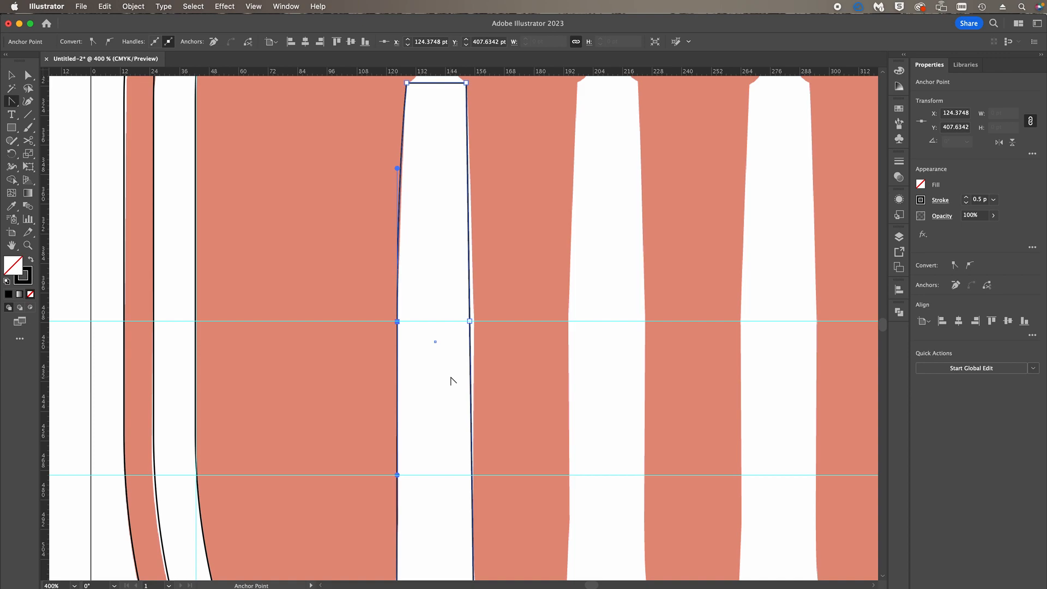
key(Right)
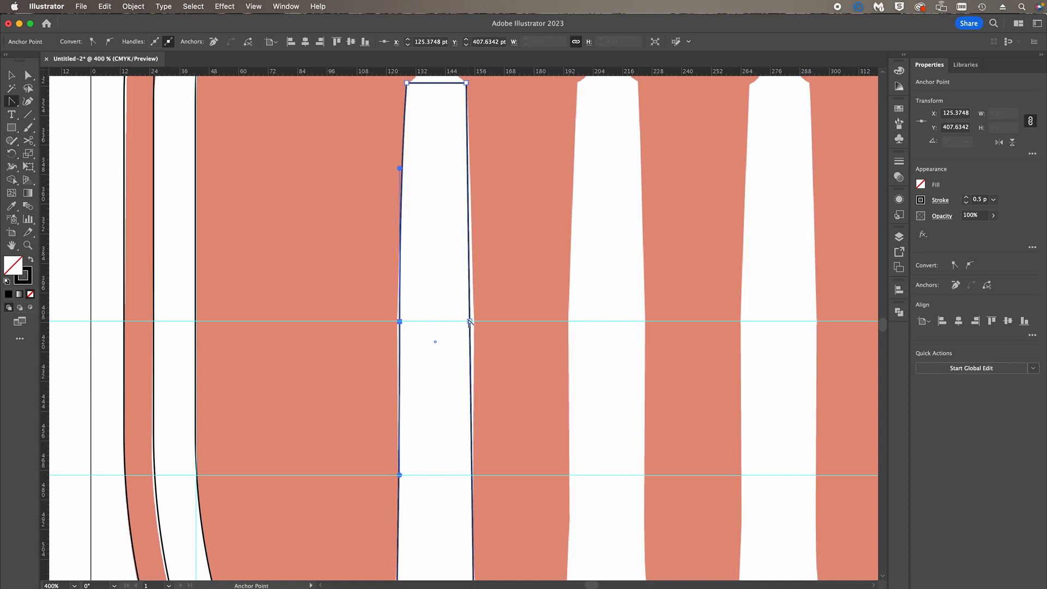
Convert the right mid-height point to smooth with matching vertical handles, shifting it 2 pt outward and the left point 1 pt more
drag(470, 322, 471, 475)
key(Right)
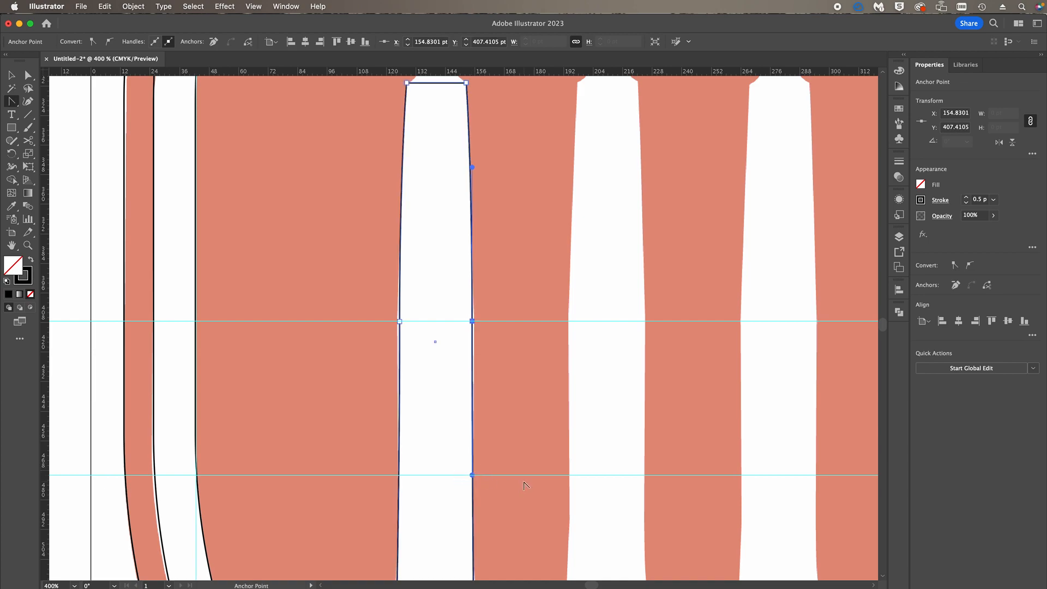
key(Right)
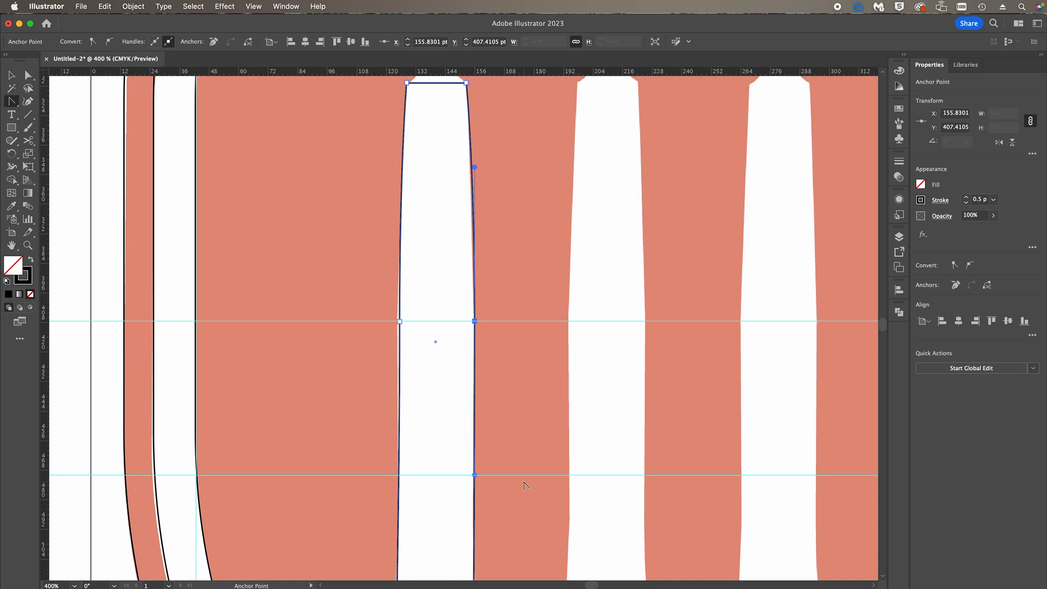
key(a)
click(400, 322)
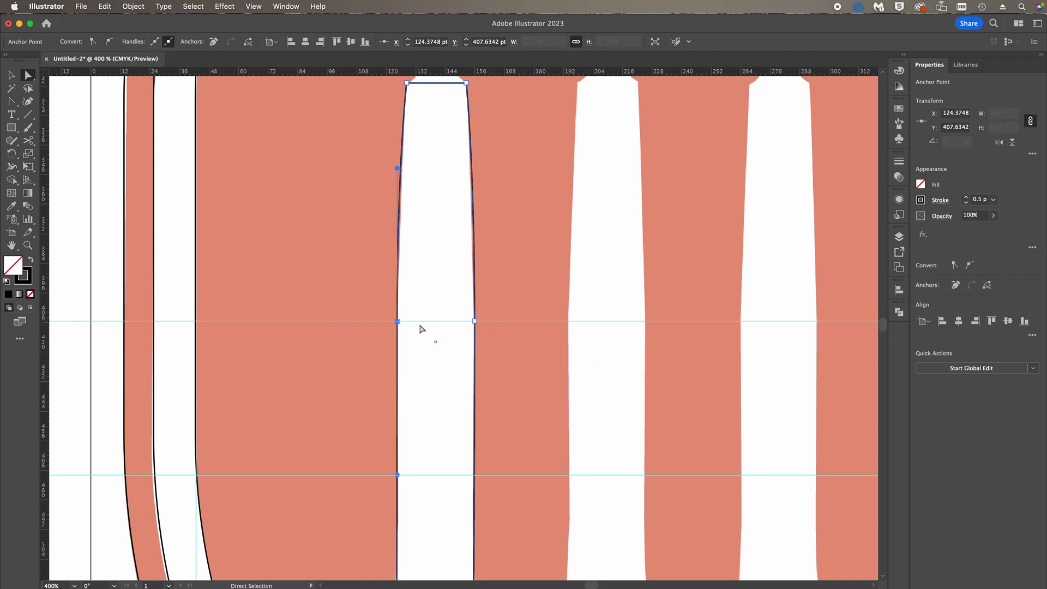
Move both mid-height points of the column down together by about 19 pt so the sides follow the shaft's taper, and deselect
scroll(425, 320, up, 1)
scroll(425, 320, down, 4)
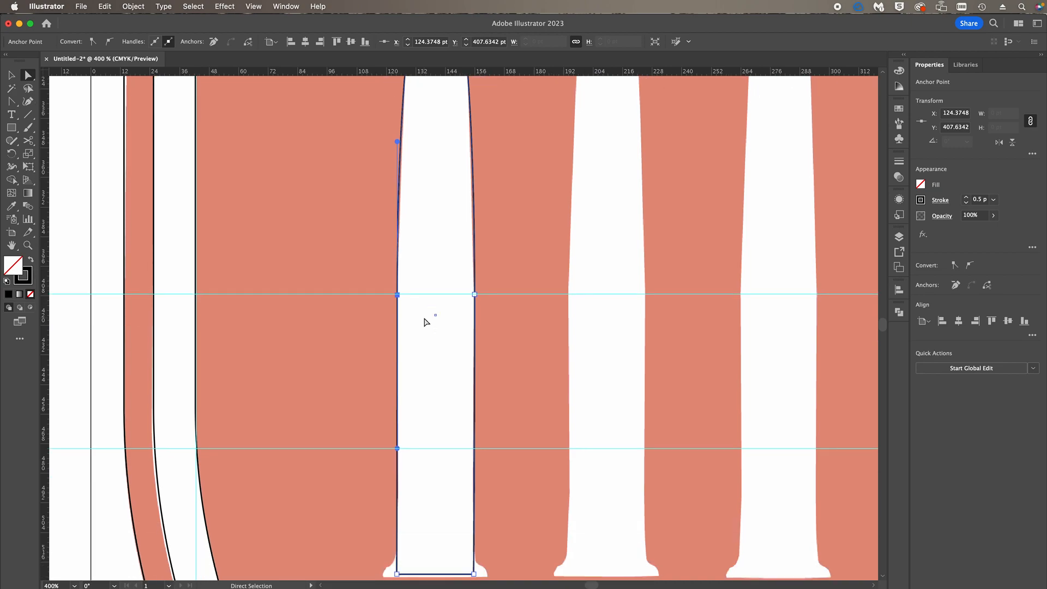
scroll(426, 321, up, 4)
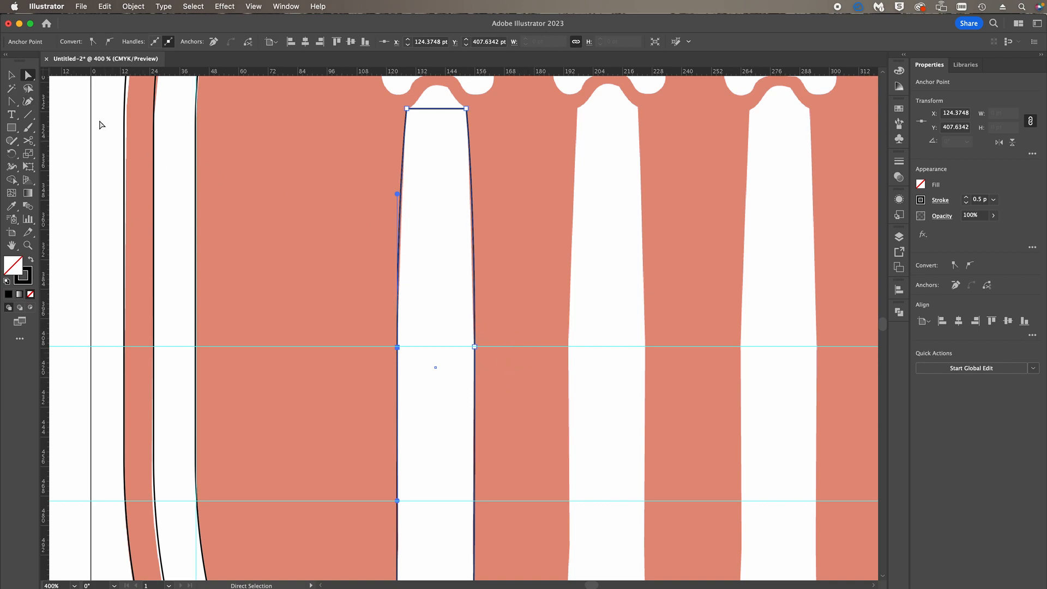
scroll(233, 211, down, 2)
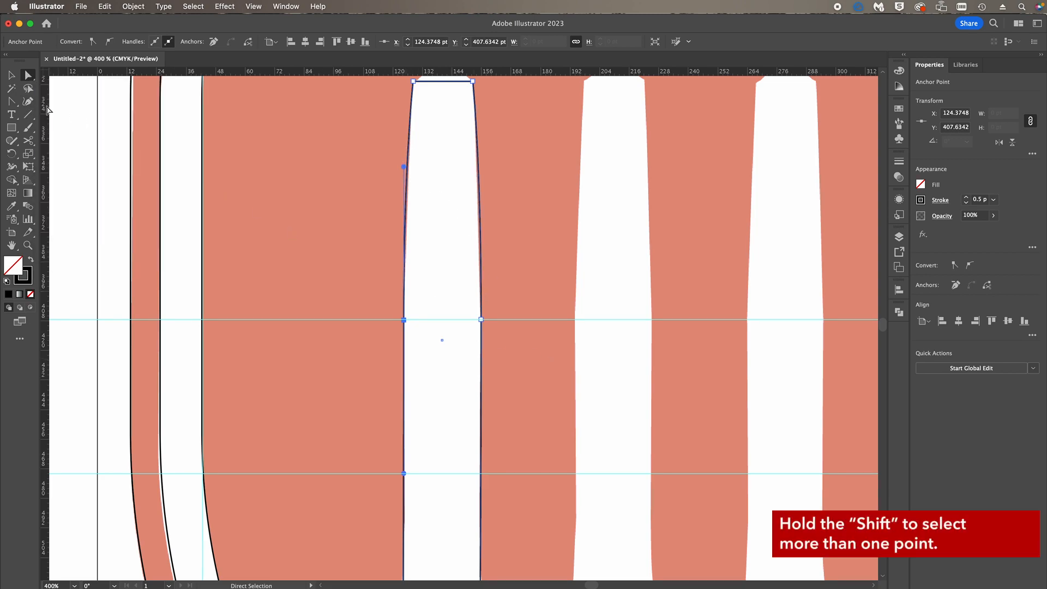
shift+click(481, 320)
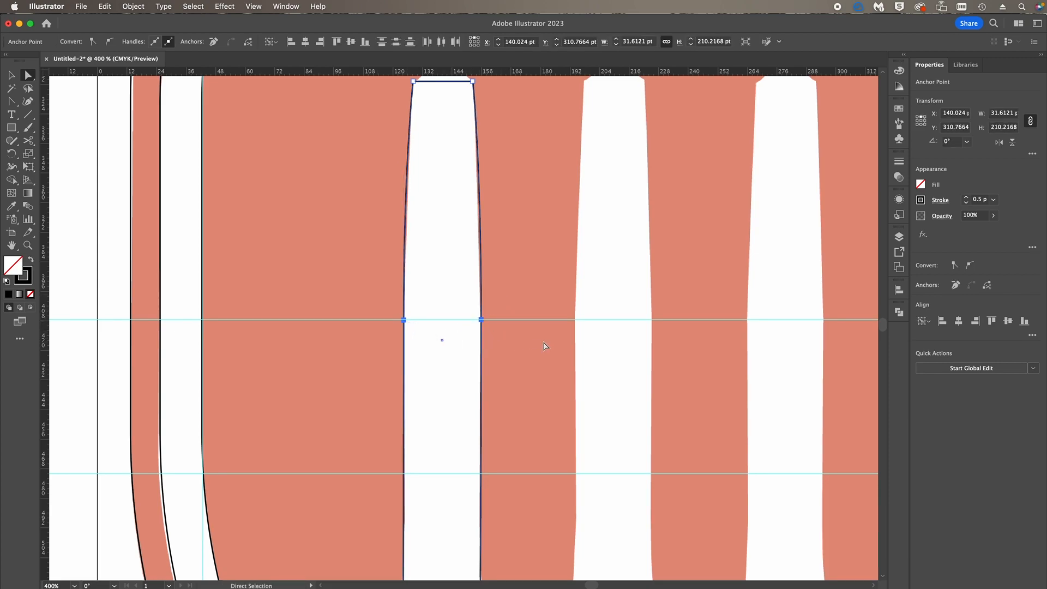
key(Down)
key(Down)
key(Down)
key(Down)
key(Down)
key(Down)
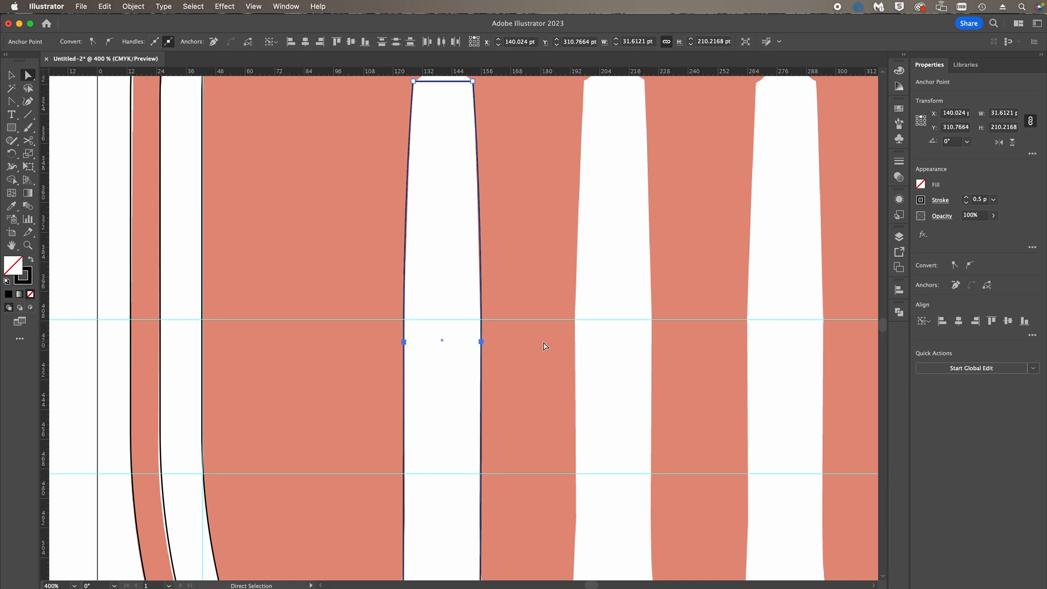
key(Down)
key(Down)
key(Down)
key(Down)
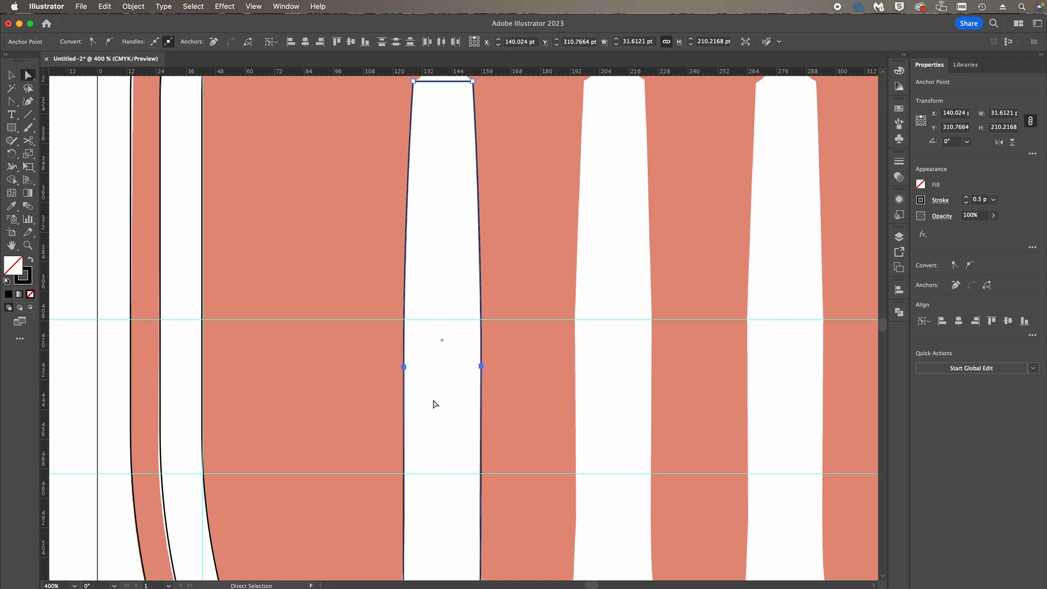
scroll(435, 402, down, 5)
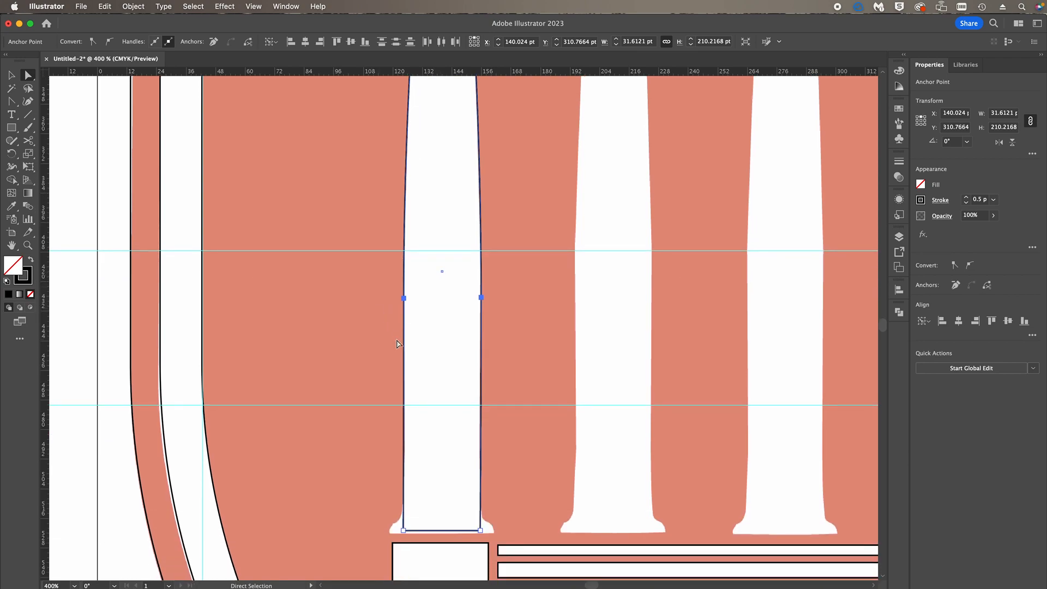
click(540, 373)
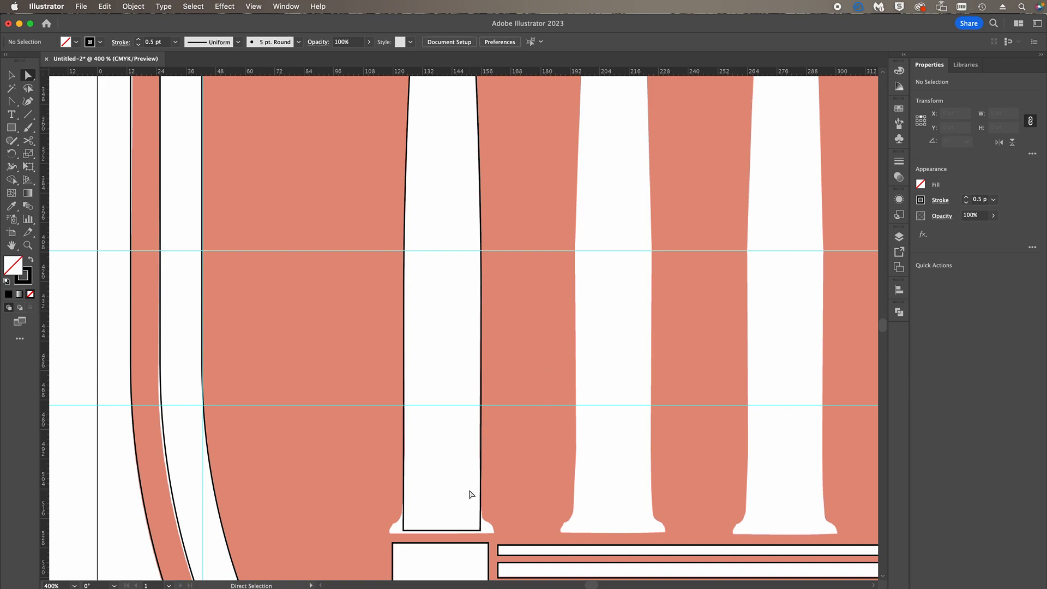
Draw an ellipse about 44 by 26 pt over the flared foot of the leftmost column
scroll(469, 493, down, 3)
scroll(469, 493, down, 3)
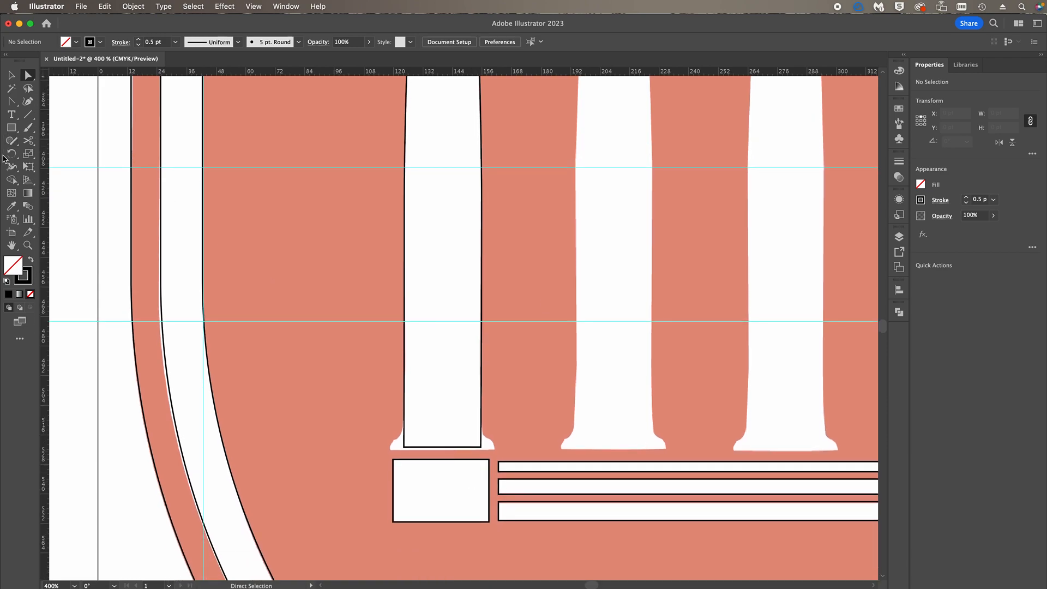
click(9, 132)
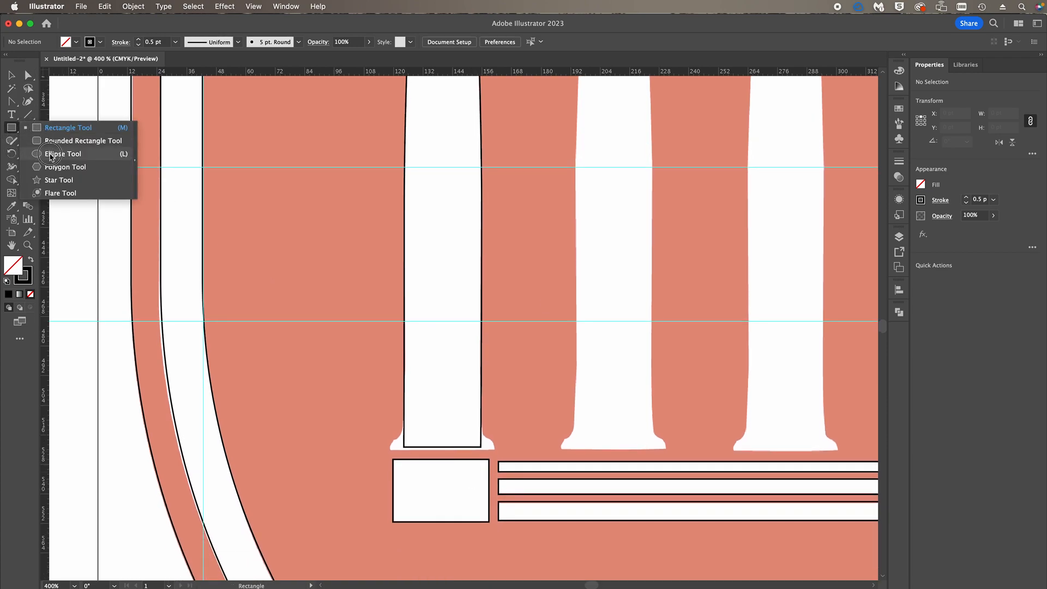
click(62, 154)
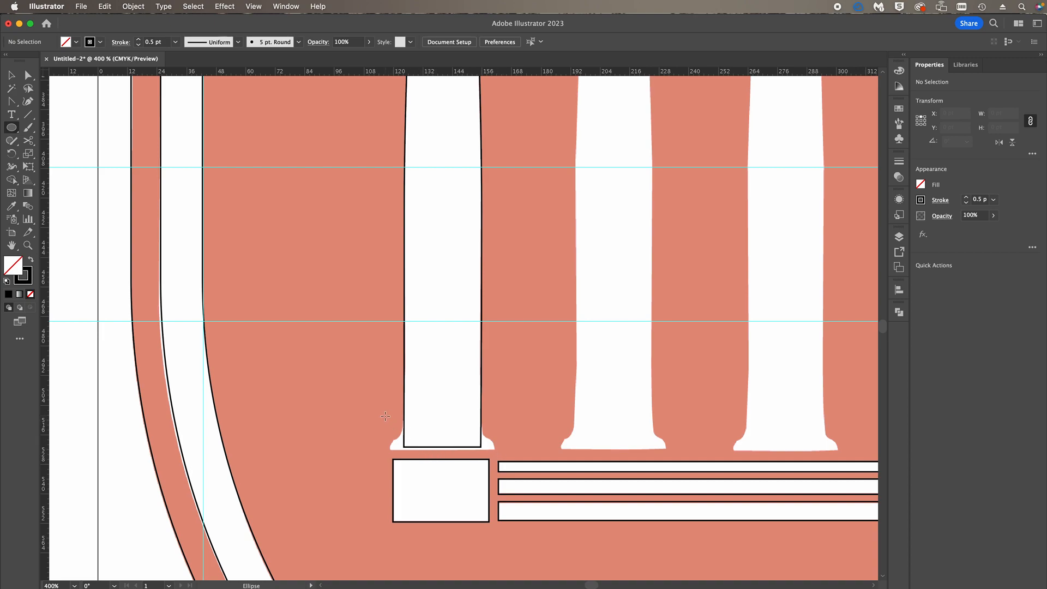
drag(385, 416, 495, 482)
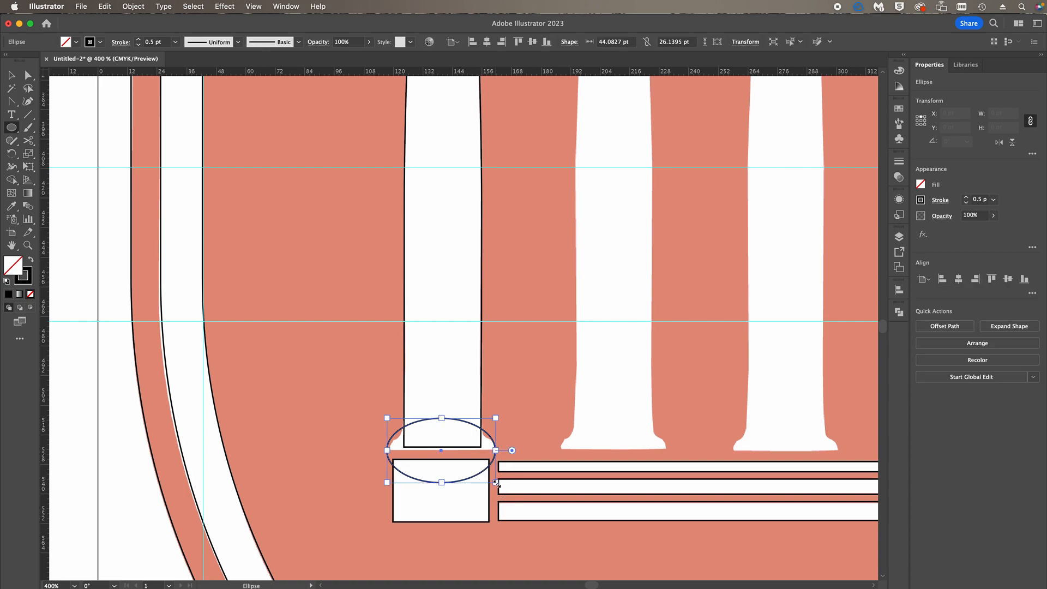
key(v)
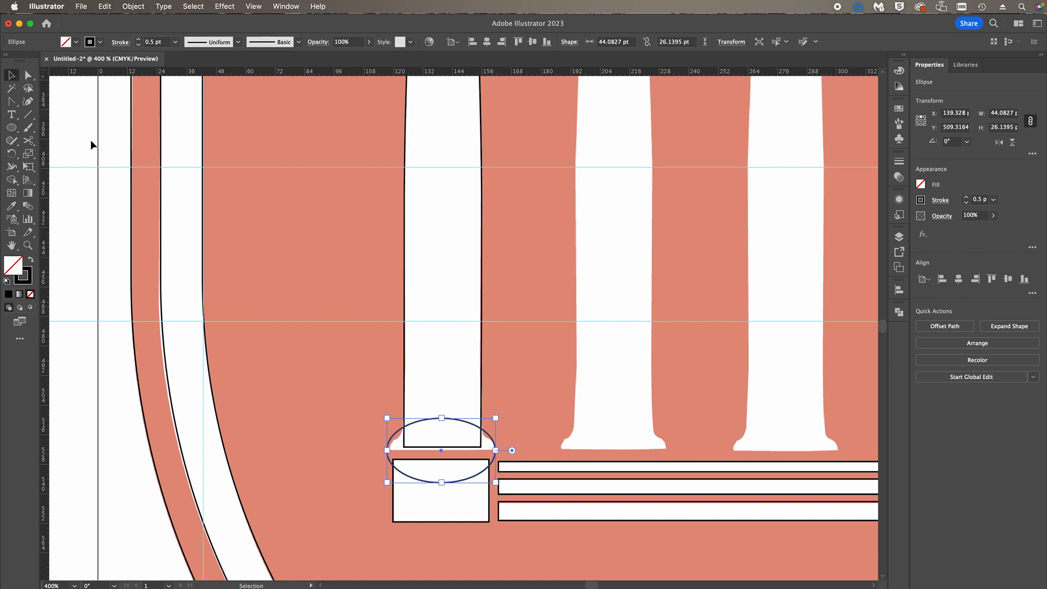
Resize the foot ellipse to about 43 by 19 pt and draw a horizontal line about 58 pt long across its middle
drag(386, 450, 389, 450)
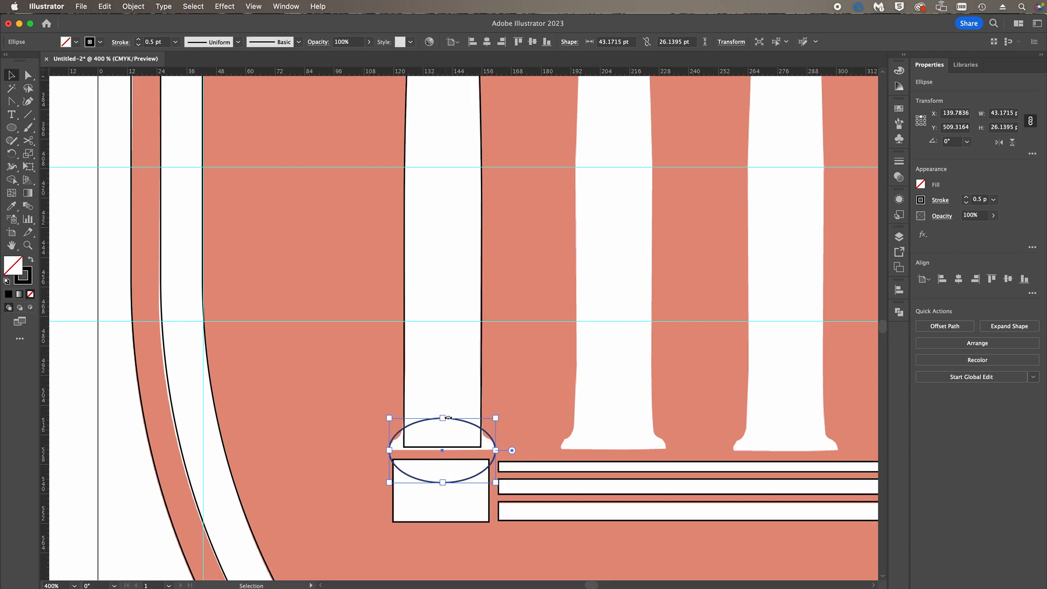
drag(443, 418, 440, 428)
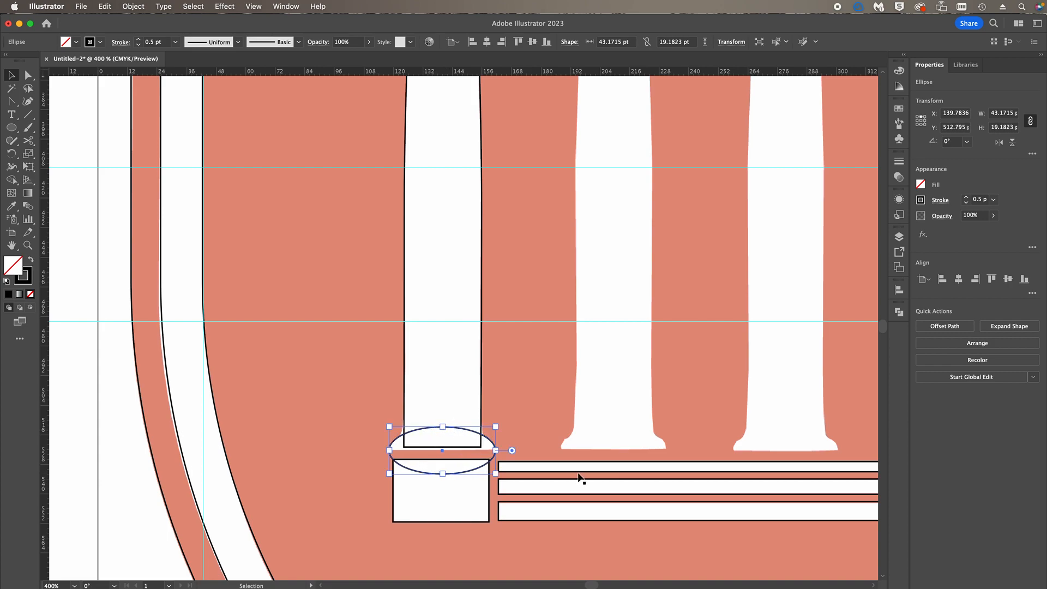
key(backslash)
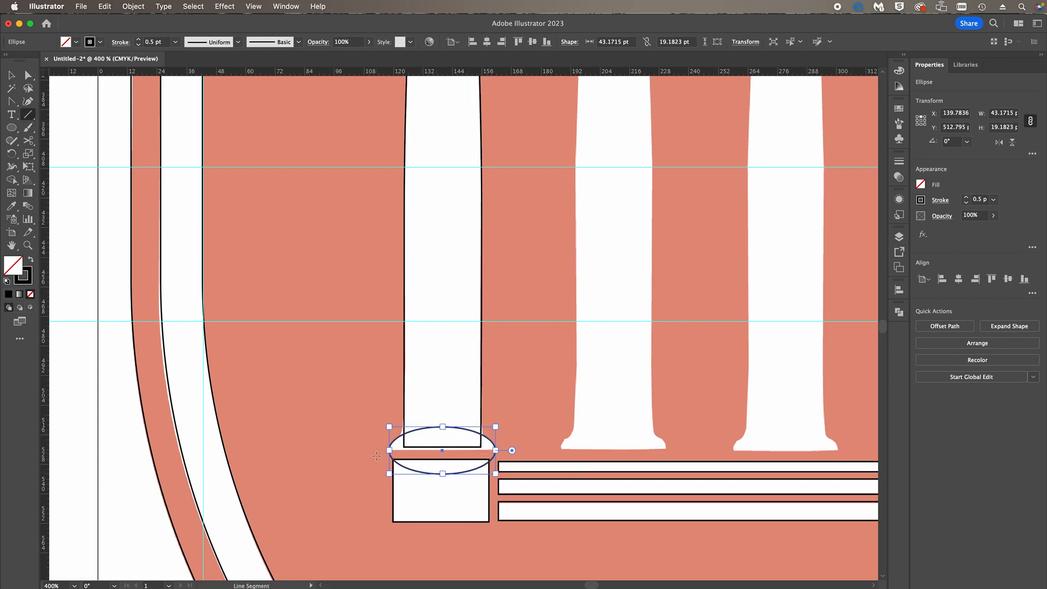
mouse_move(376, 451)
mouse_down()
mouse_move(542, 461)
mouse_move(519, 464)
mouse_up()
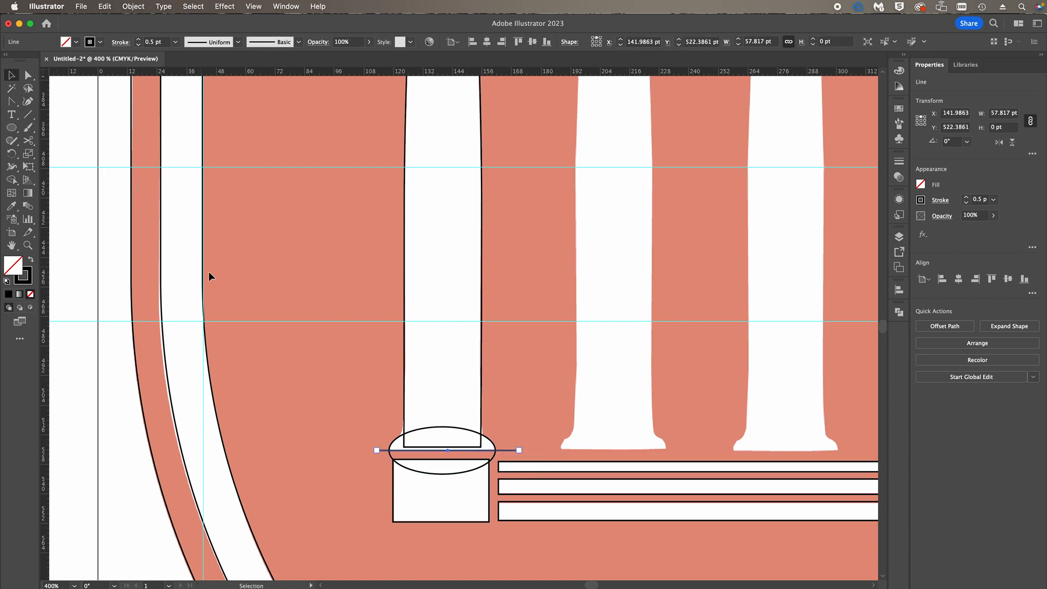
Merge the column with the ellipse's upper half using Shape Builder, removing the lower half and the line's protruding ends
key(v)
shift+click(492, 440)
shift+click(480, 411)
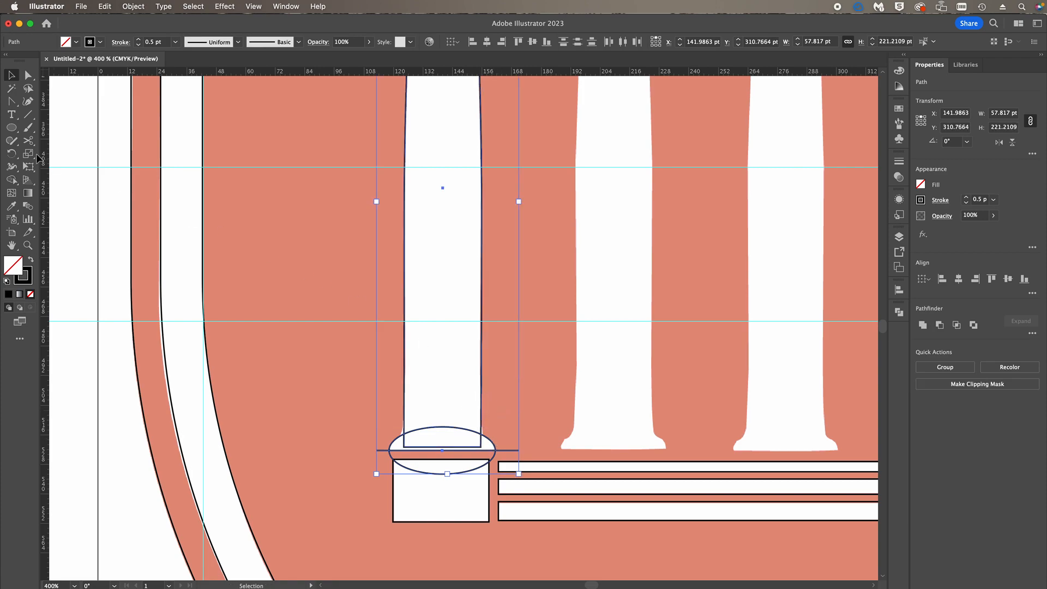
click(11, 179)
mouse_move(426, 390)
mouse_down()
mouse_move(416, 437)
mouse_move(406, 436)
mouse_up()
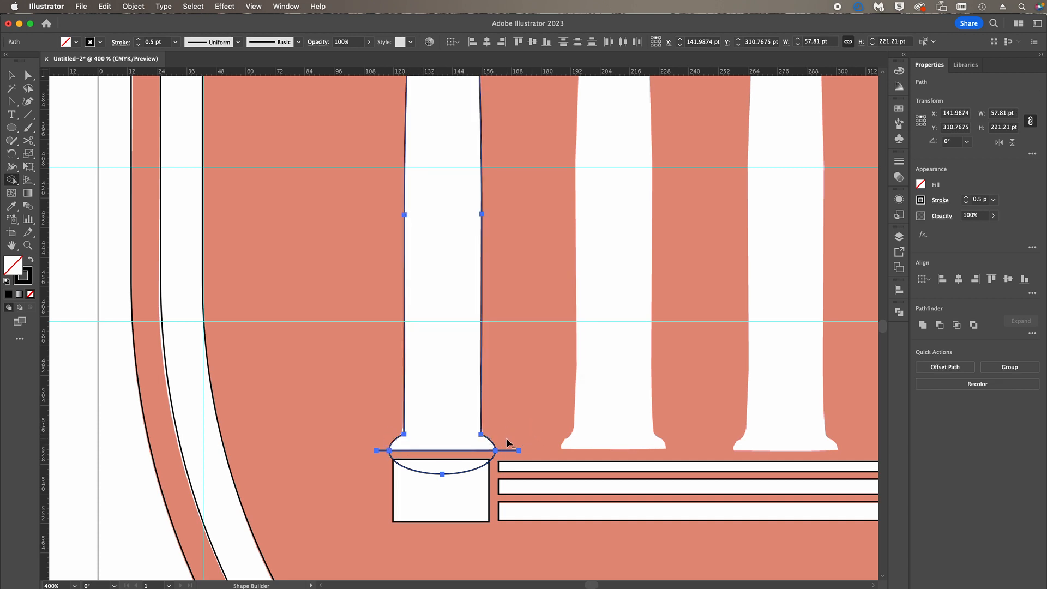
alt+click(507, 450)
alt+click(382, 455)
alt+click(397, 457)
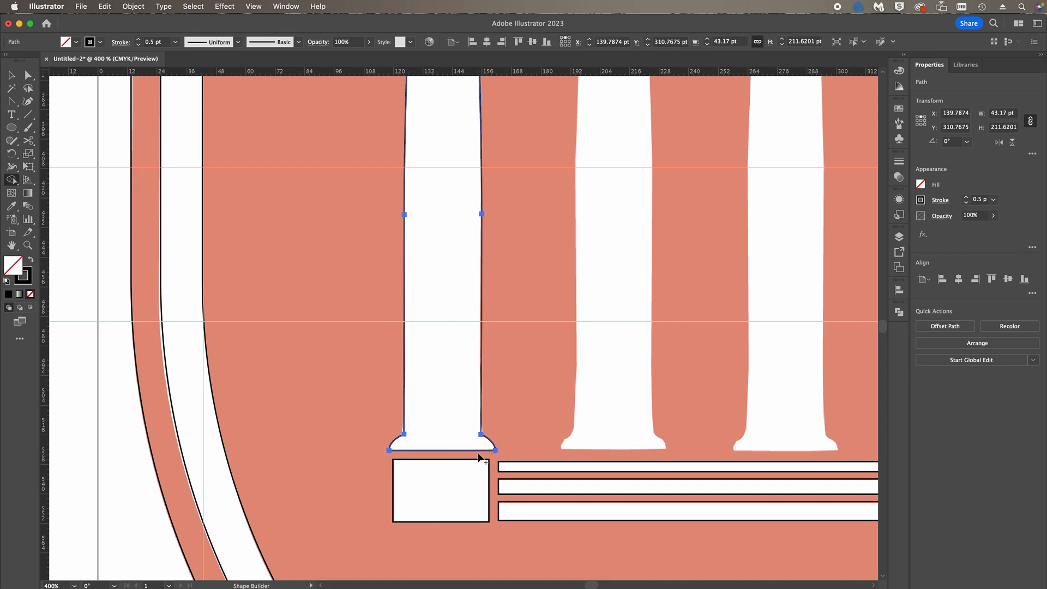
Round the two inner corners where the shaft meets the flared foot to about 4.2 pt
key(super+shift+a)
key(a)
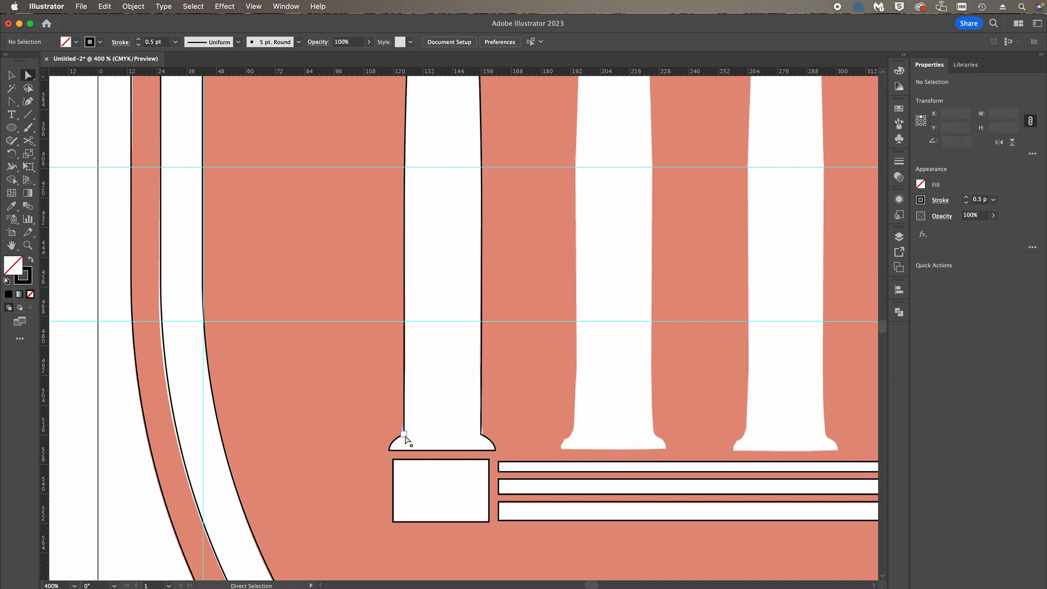
click(404, 435)
shift+click(481, 434)
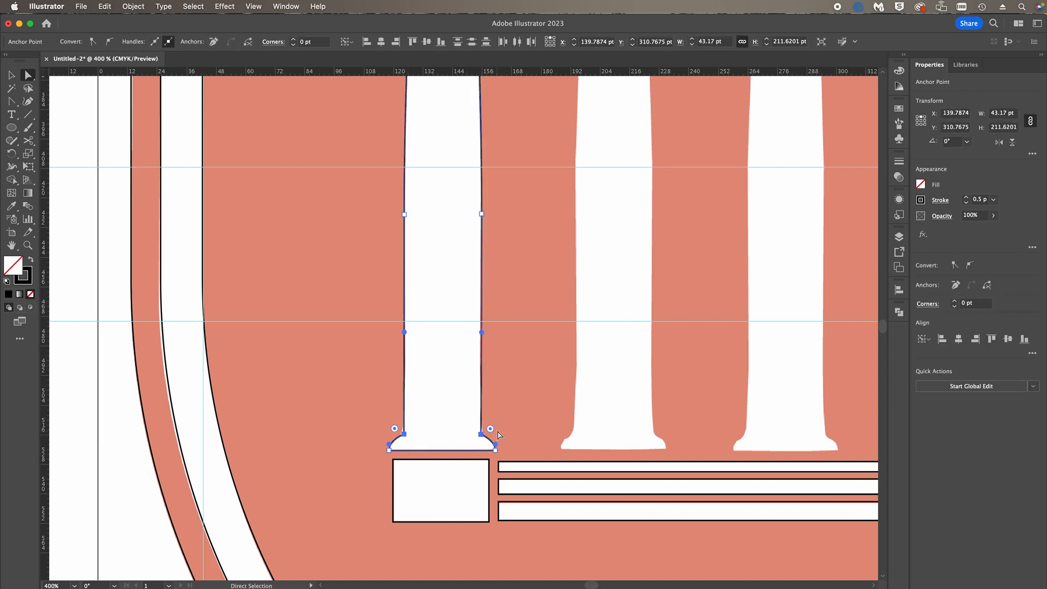
drag(491, 431, 491, 427)
Draw an ellipse over the domed top of the leftmost column and fit it to about 20 by 33 pt
scroll(508, 408, up, 10)
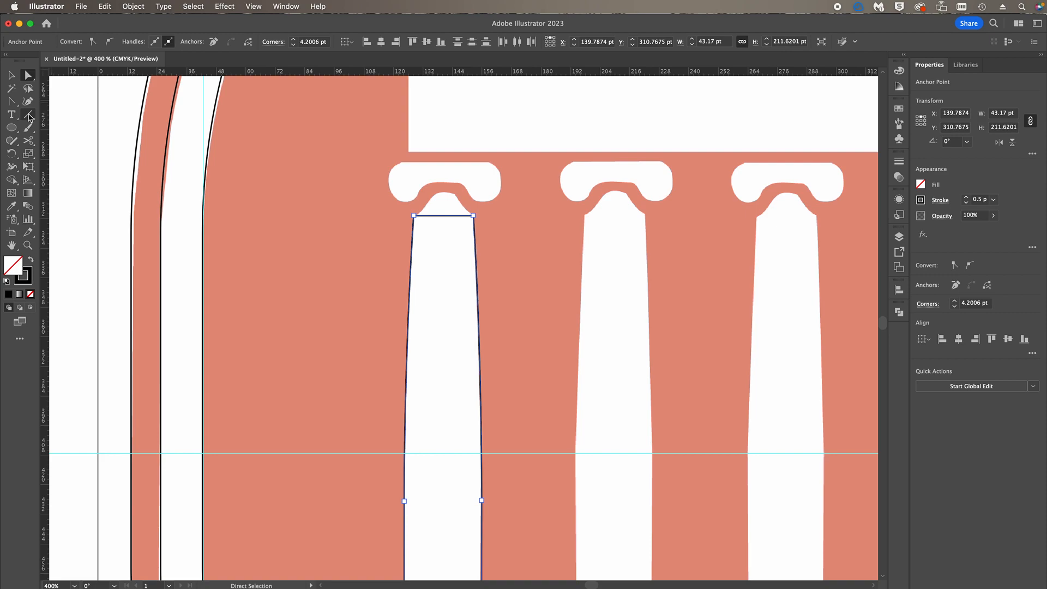
click(11, 127)
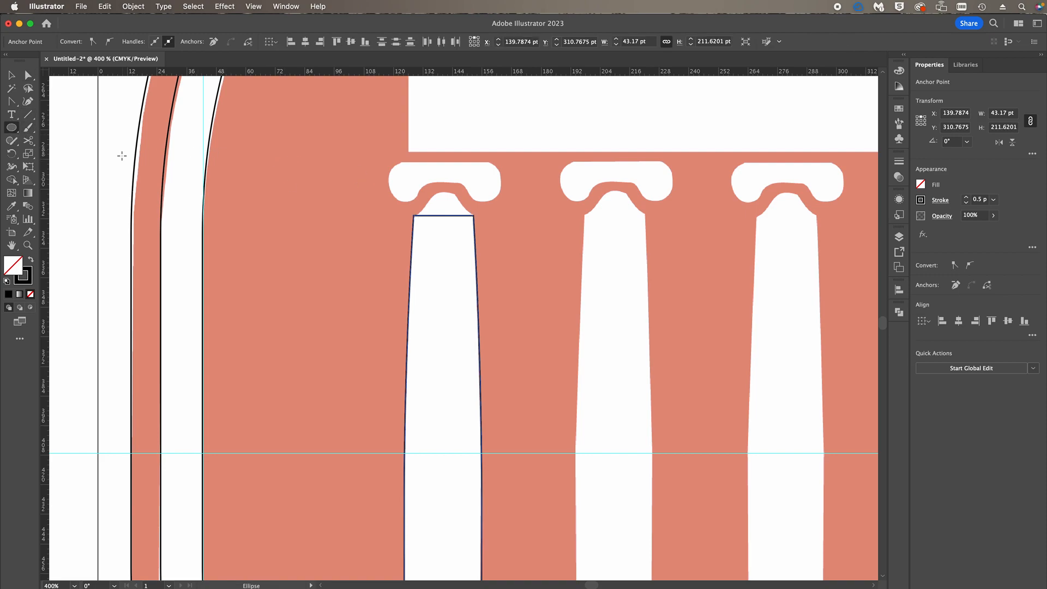
drag(437, 229, 470, 273)
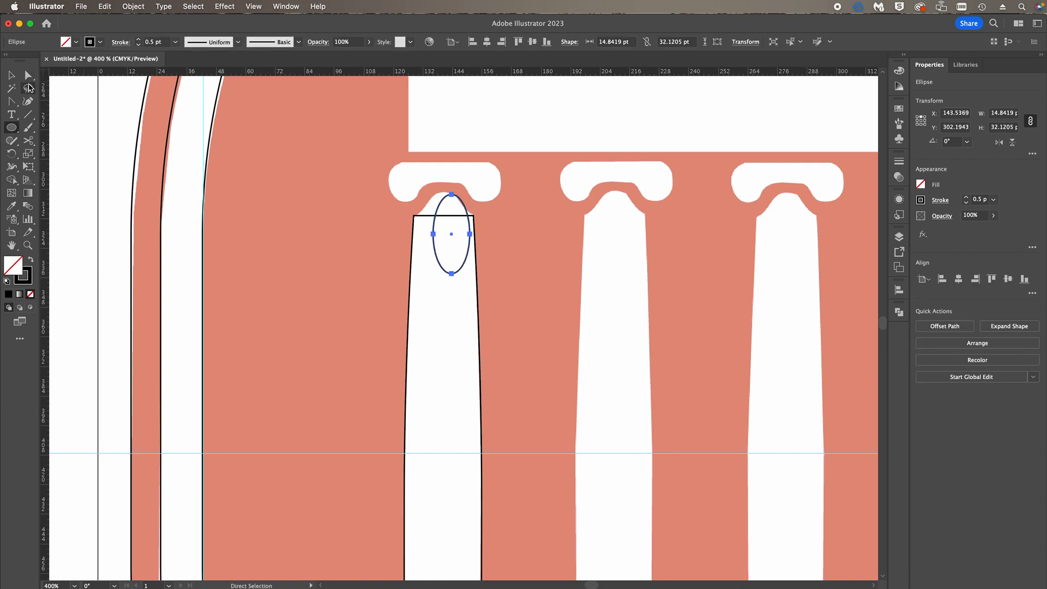
click(14, 76)
drag(434, 235, 418, 234)
drag(444, 194, 444, 191)
drag(472, 233, 420, 234)
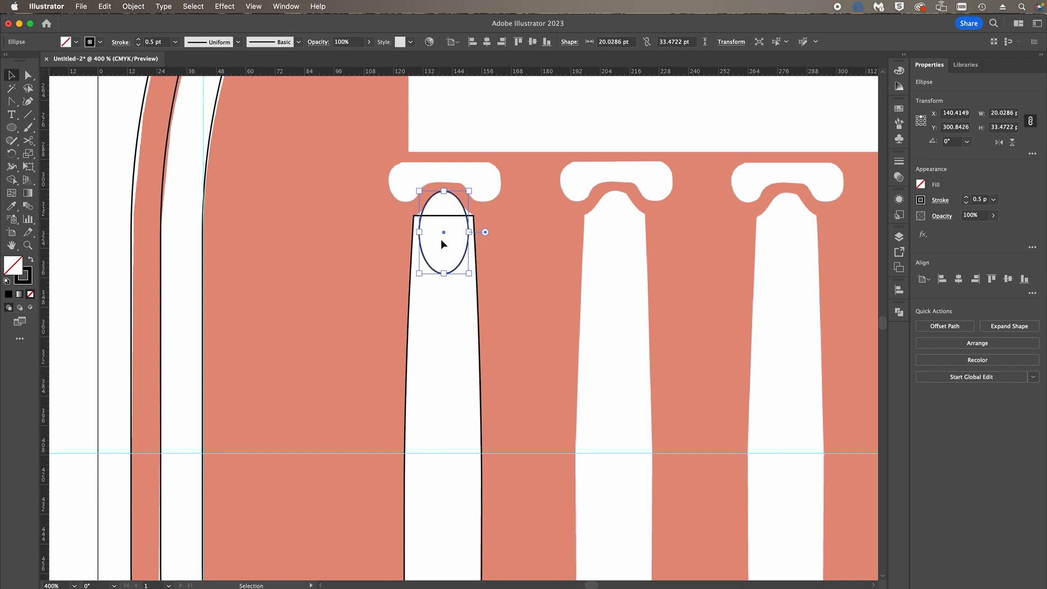
Center the top ellipse horizontally with the column, and shift it about 0.6 pt right to match the logo's dome
shift+click(477, 267)
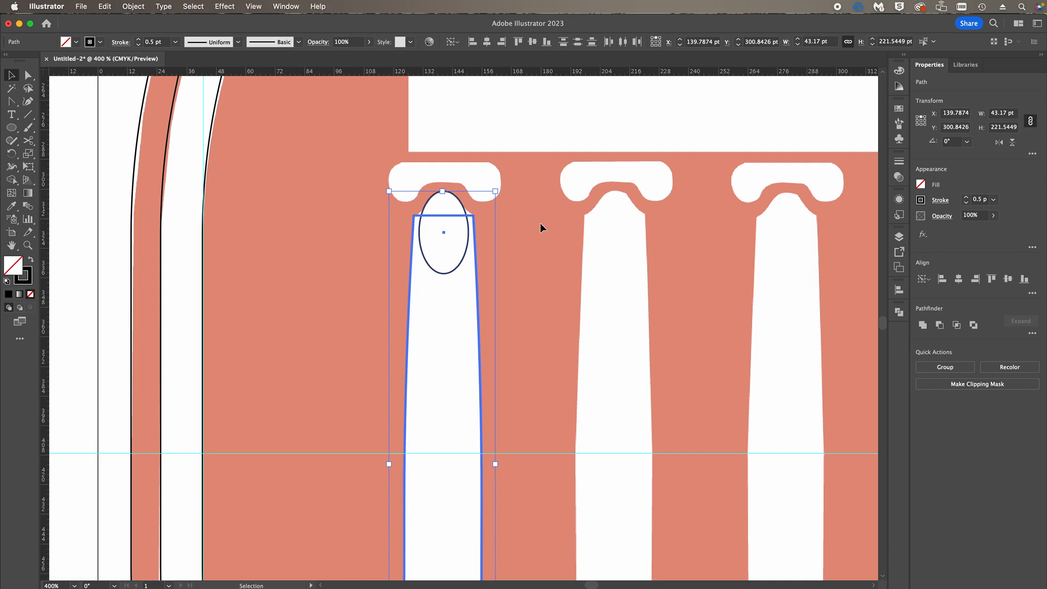
click(487, 42)
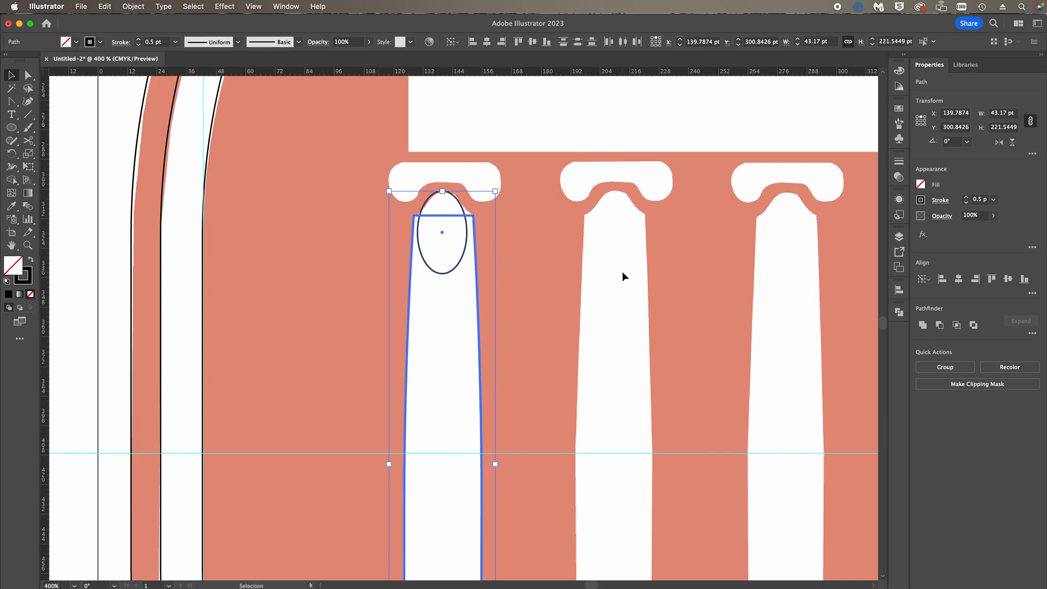
click(511, 240)
click(466, 232)
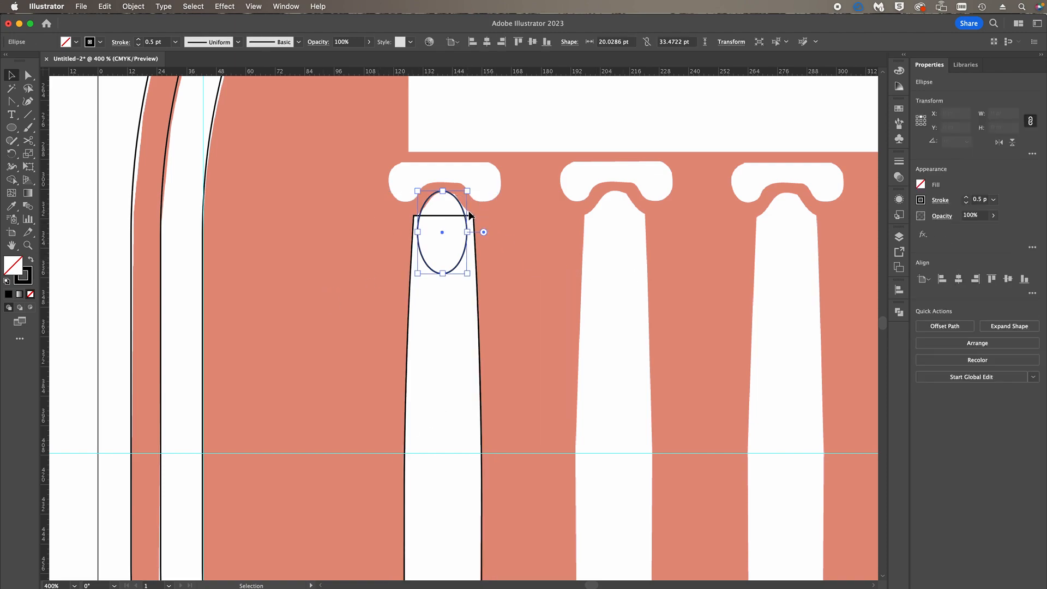
key(Right)
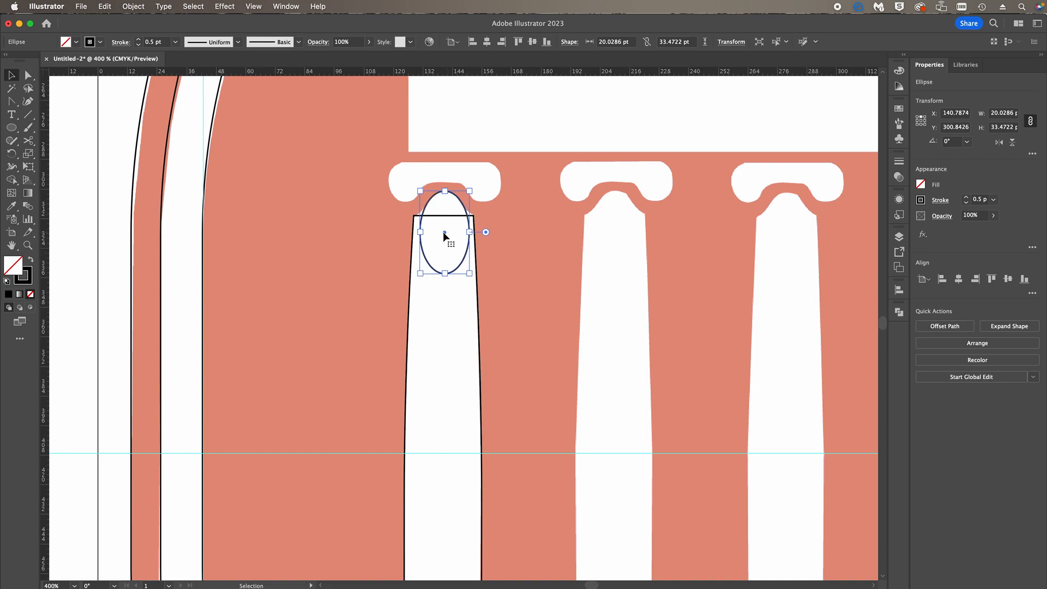
mouse_move(443, 231)
mouse_down()
mouse_move(550, 232)
mouse_move(444, 232)
mouse_up()
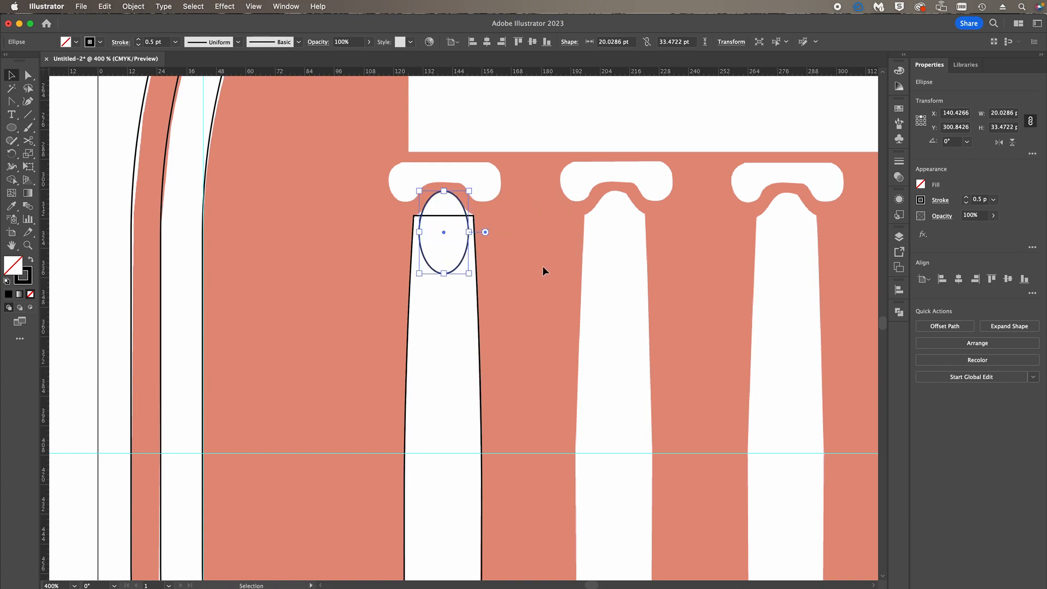
Merge the top ellipse and the column shaft into one shape with Shape Builder
shift+click(479, 342)
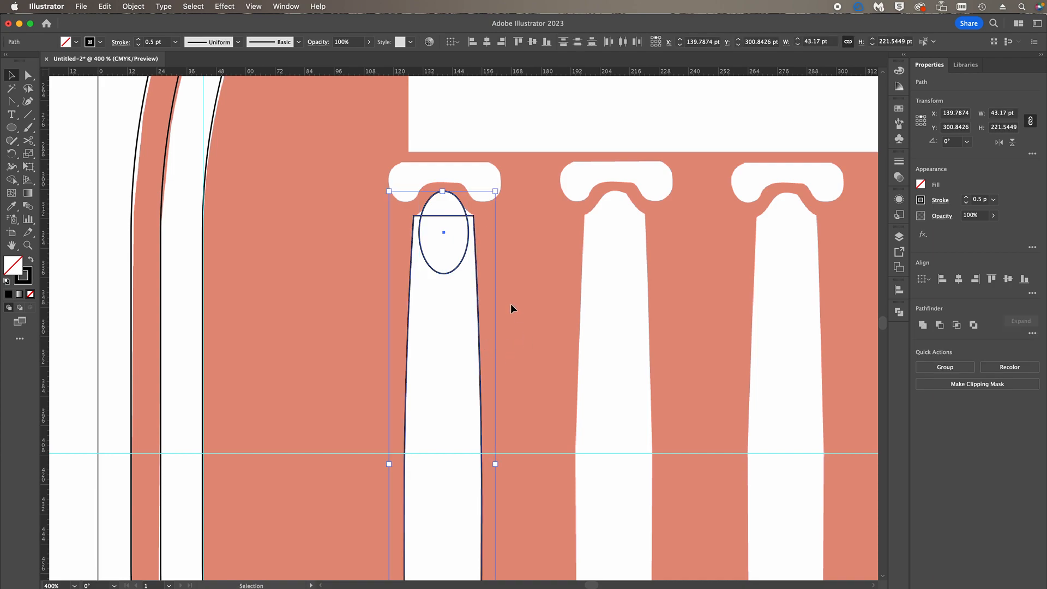
click(11, 179)
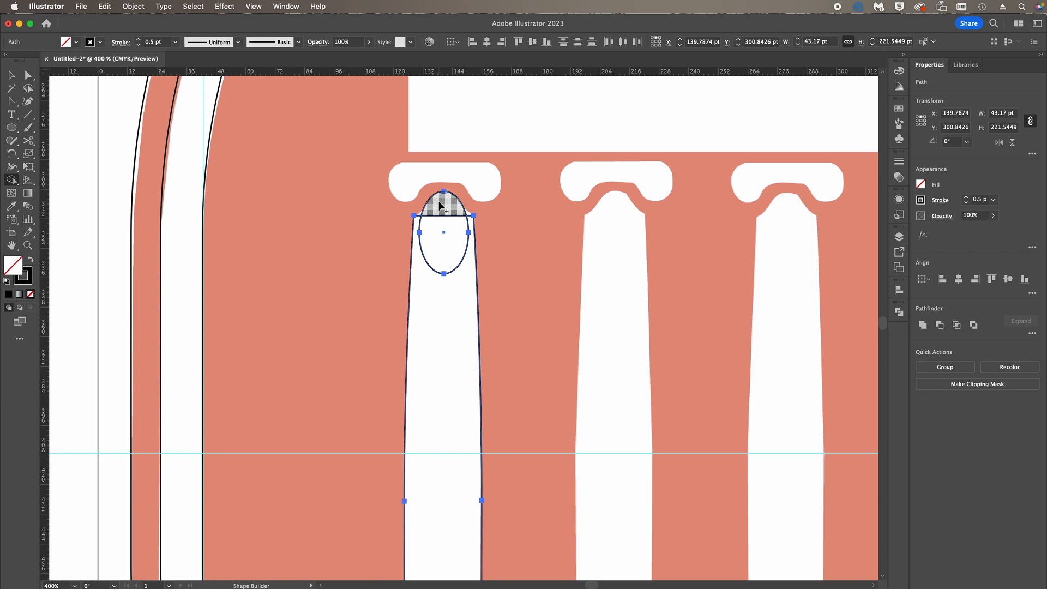
drag(441, 207, 437, 287)
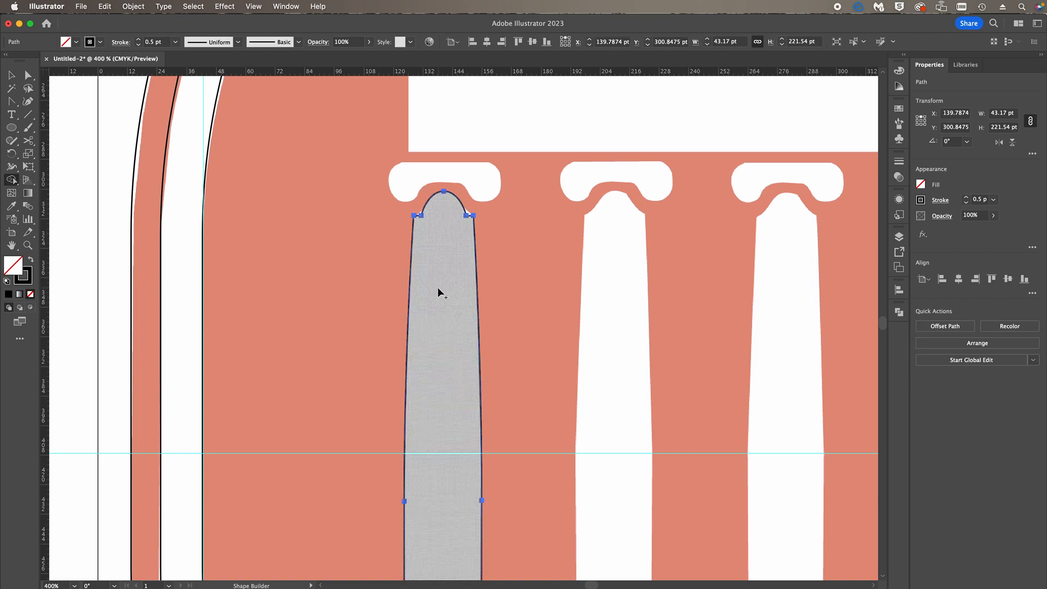
Round the two inner corners between the dome and the column's shoulders to about 4 pt, and deselect
click(28, 74)
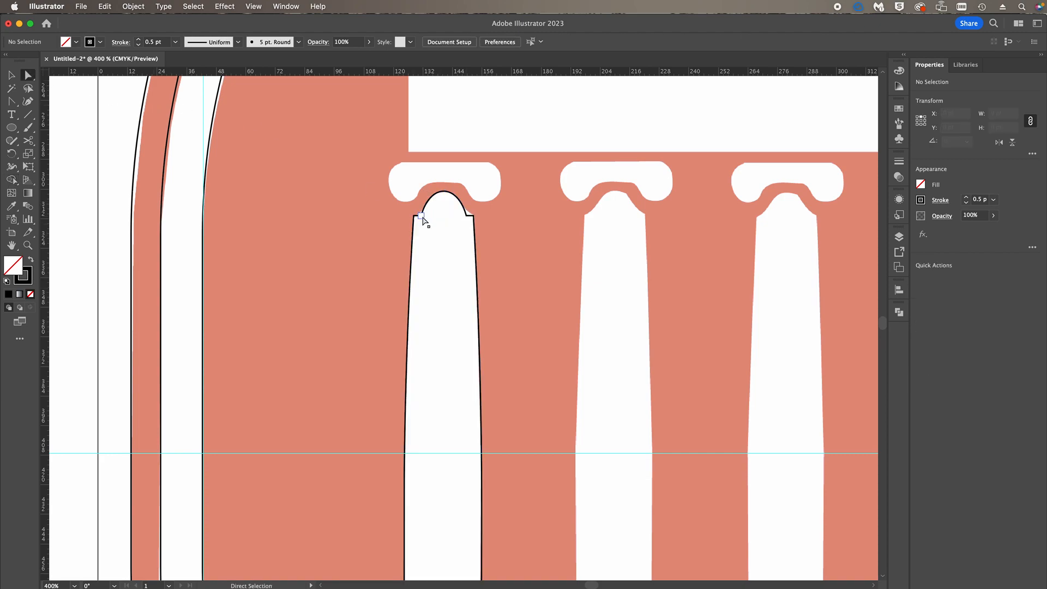
click(421, 216)
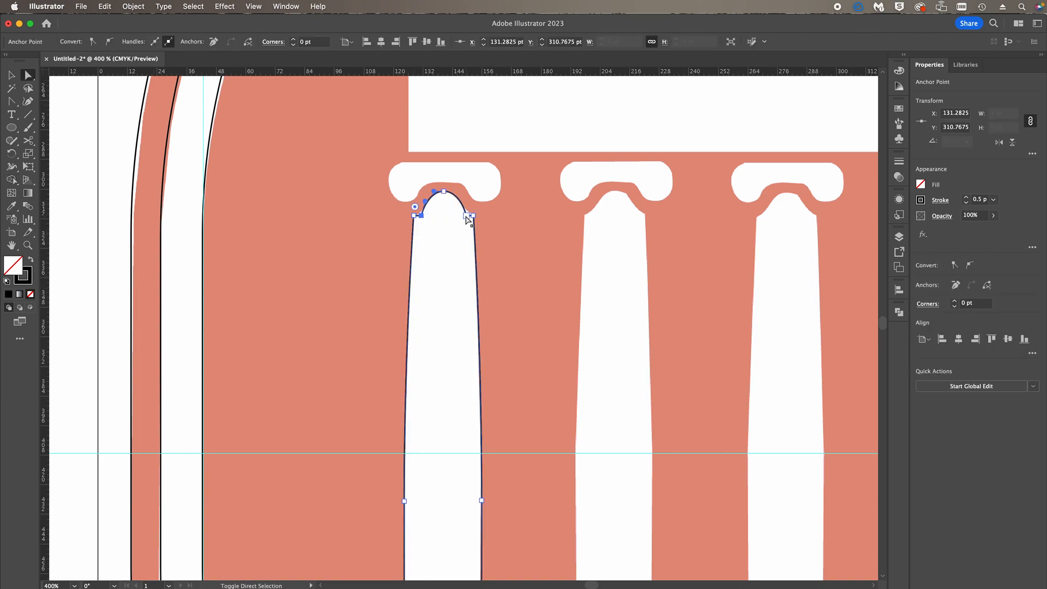
shift+click(467, 216)
drag(475, 206, 534, 152)
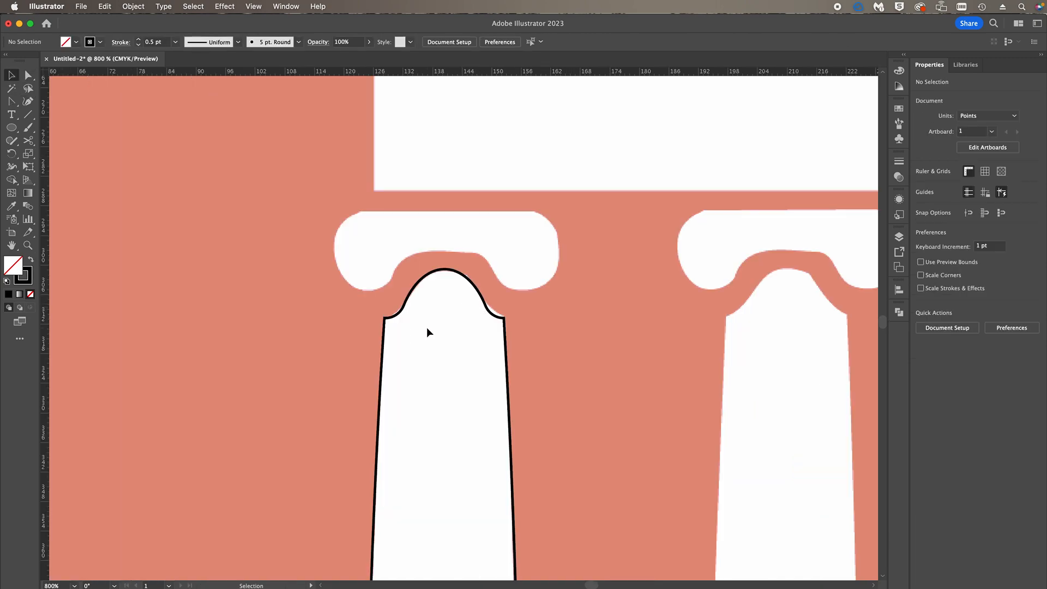
click(28, 74)
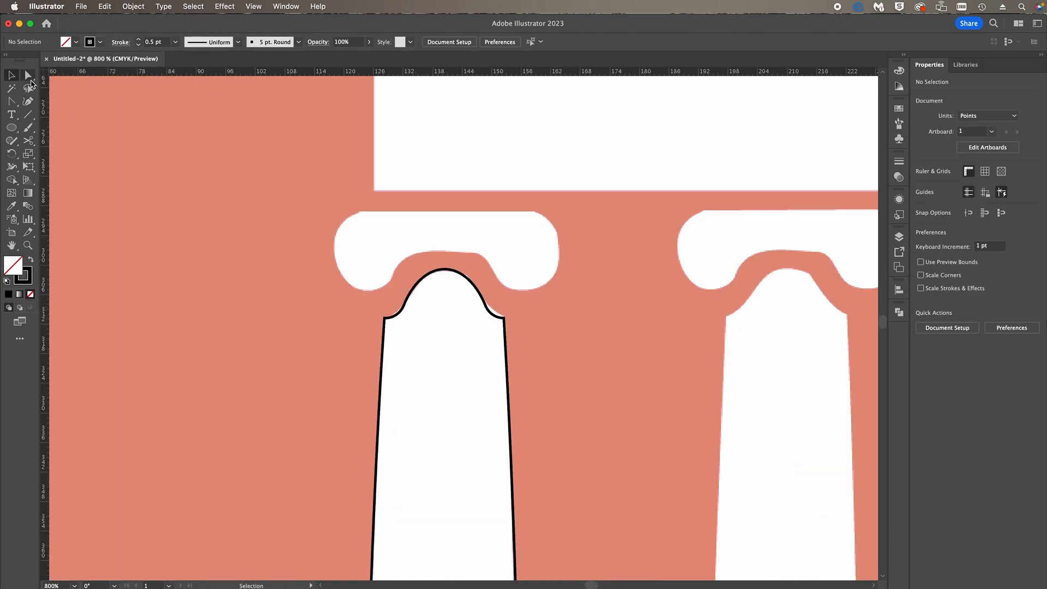
click(403, 304)
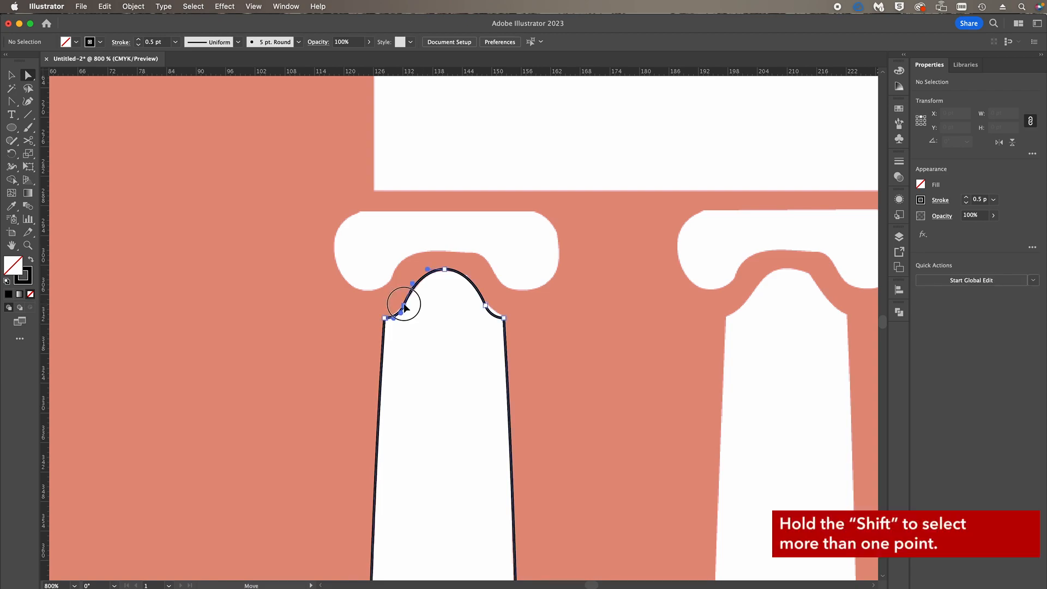
shift+click(486, 306)
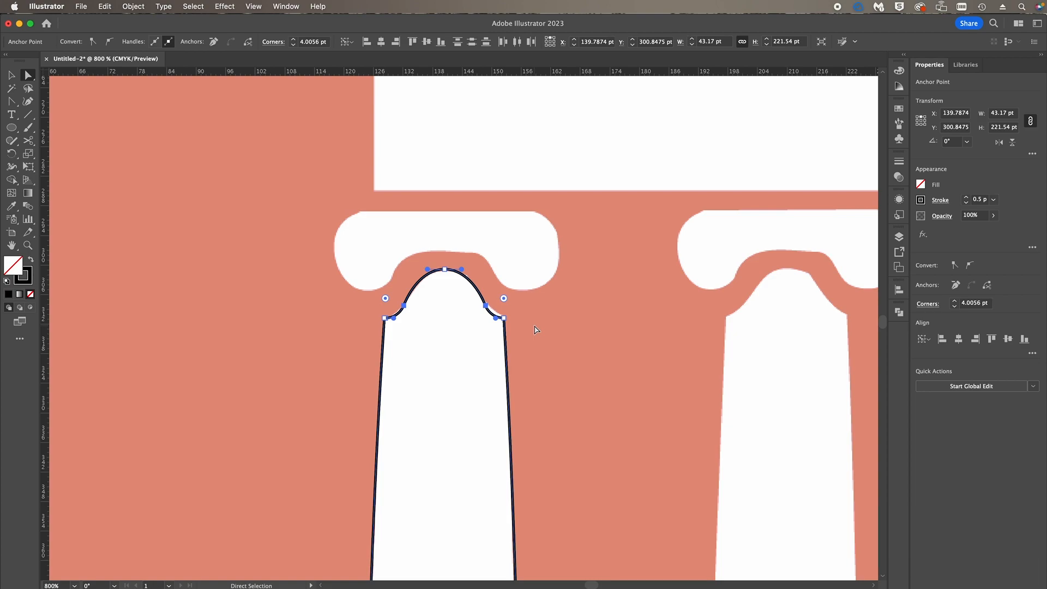
click(580, 343)
Draw a rectangle about 47 by 17 pt over the capital above the leftmost column
key(super+minus)
key(super+minus)
key(super+minus)
key(super+minus)
drag(496, 376, 435, 405)
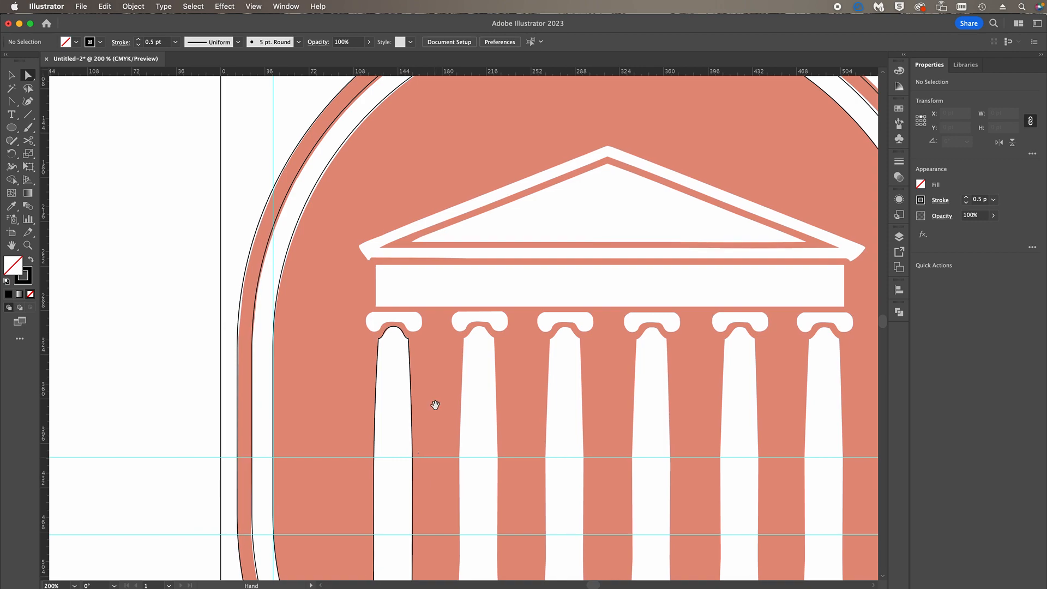
super+click(421, 336)
super+click(449, 327)
super+click(468, 321)
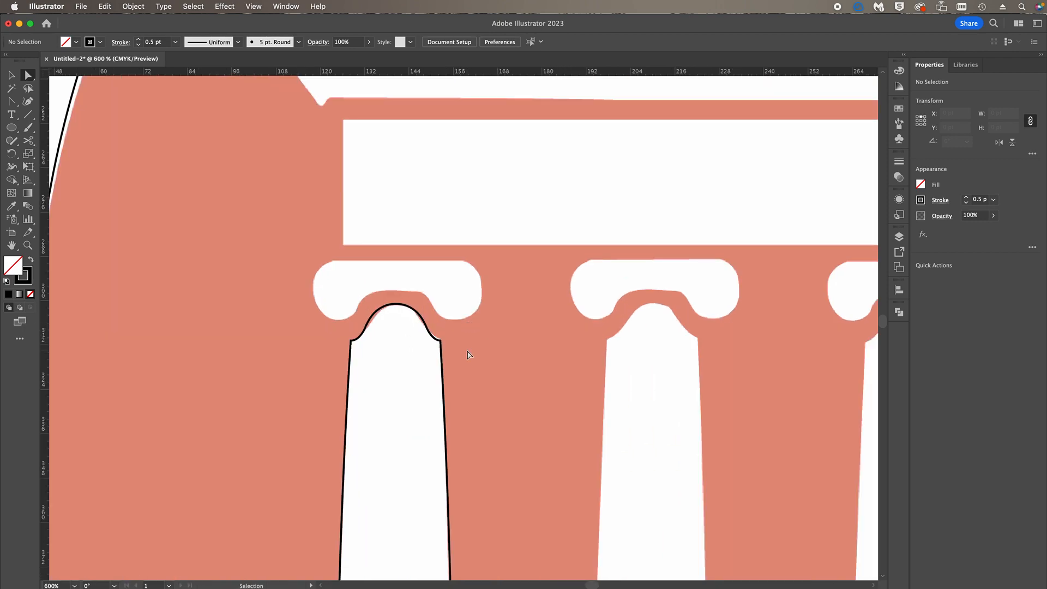
drag(11, 127, 54, 124)
drag(309, 258, 481, 320)
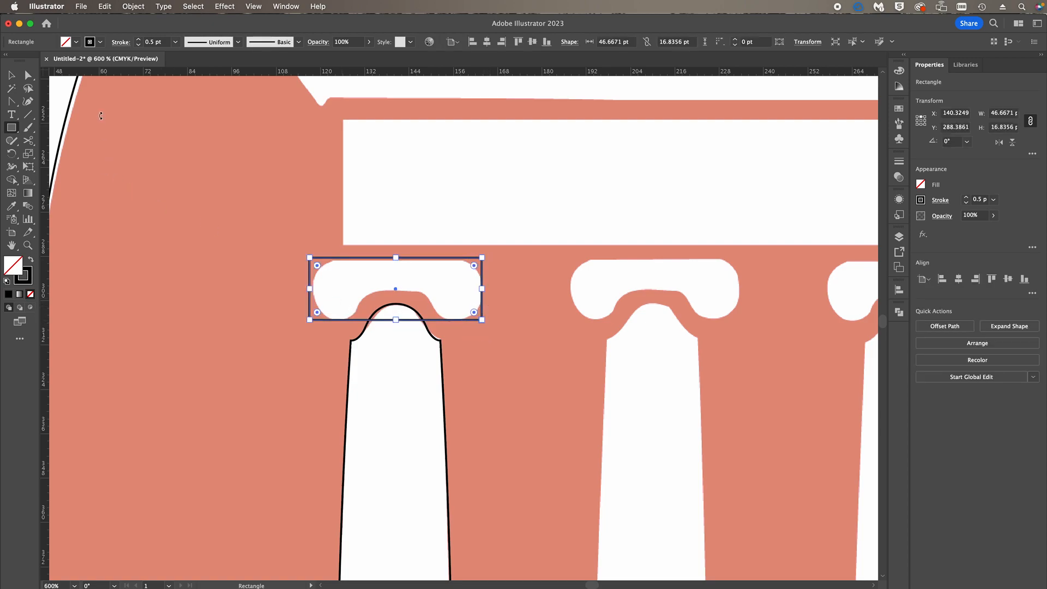
Fit the rectangle's edges to the capital's outline, making it about 45.7 by 16.2 pt
key(v)
drag(309, 288, 313, 288)
drag(400, 258, 400, 259)
drag(399, 320, 398, 318)
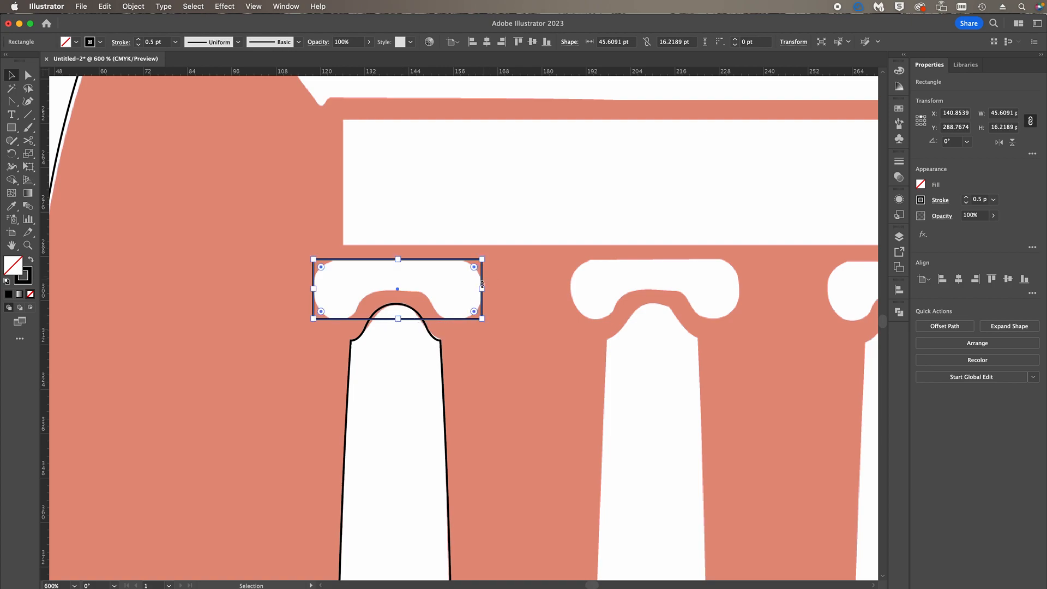
drag(482, 284, 483, 288)
Round both upper corners of the capital rectangle together to follow the capital's curved shoulders
click(28, 77)
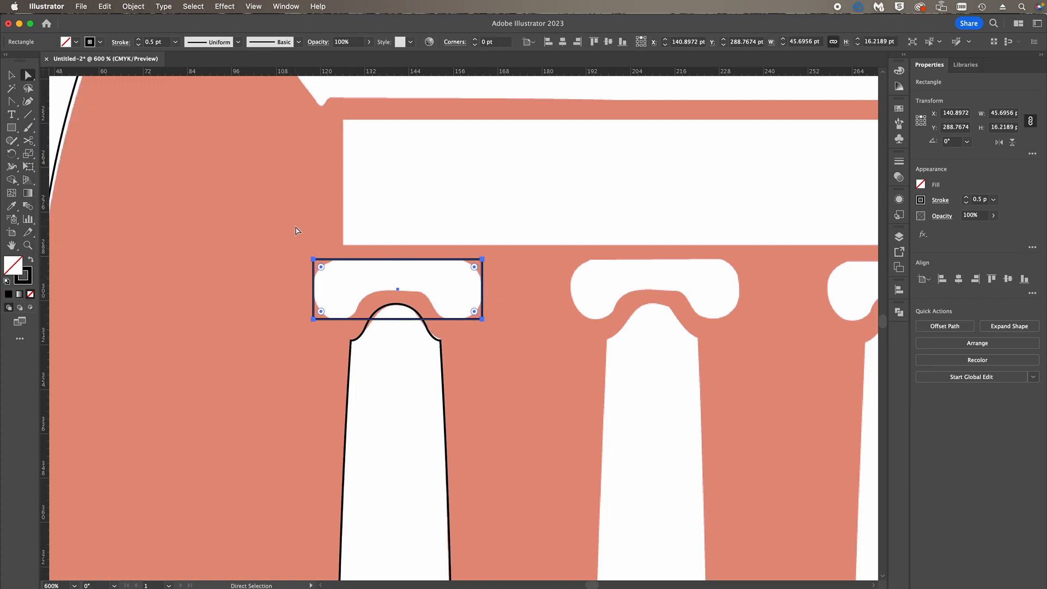
click(313, 259)
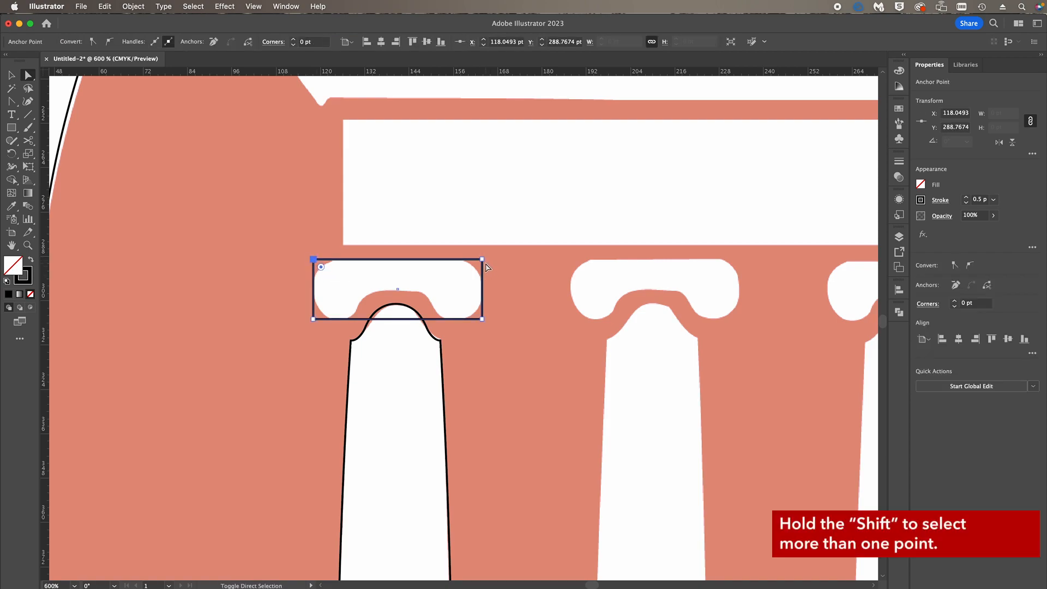
shift+click(482, 260)
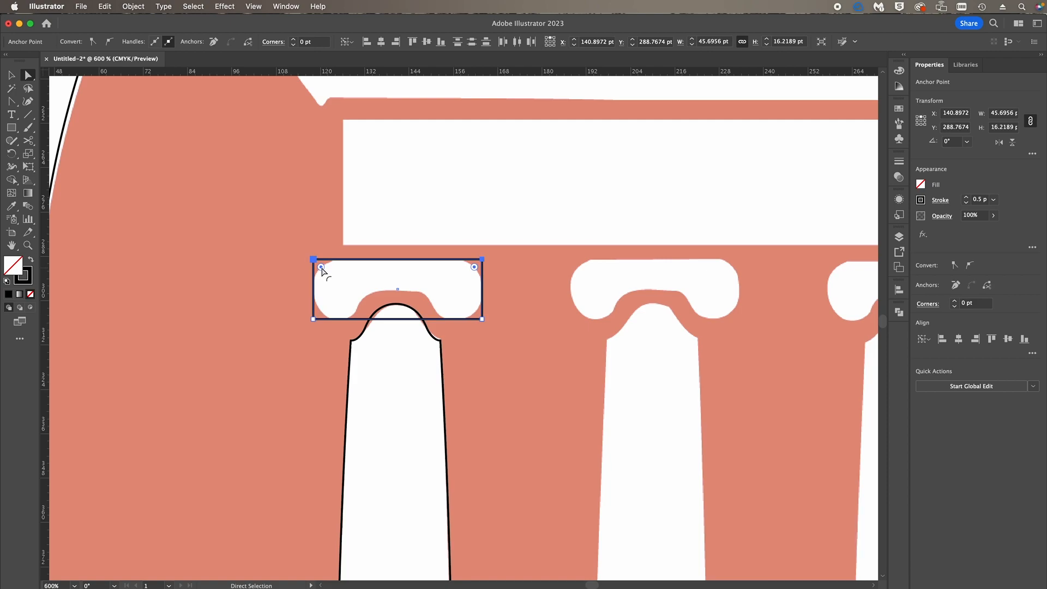
drag(320, 267, 341, 286)
Round both lower corners of the capital rectangle together to about 6.8 pt
click(313, 319)
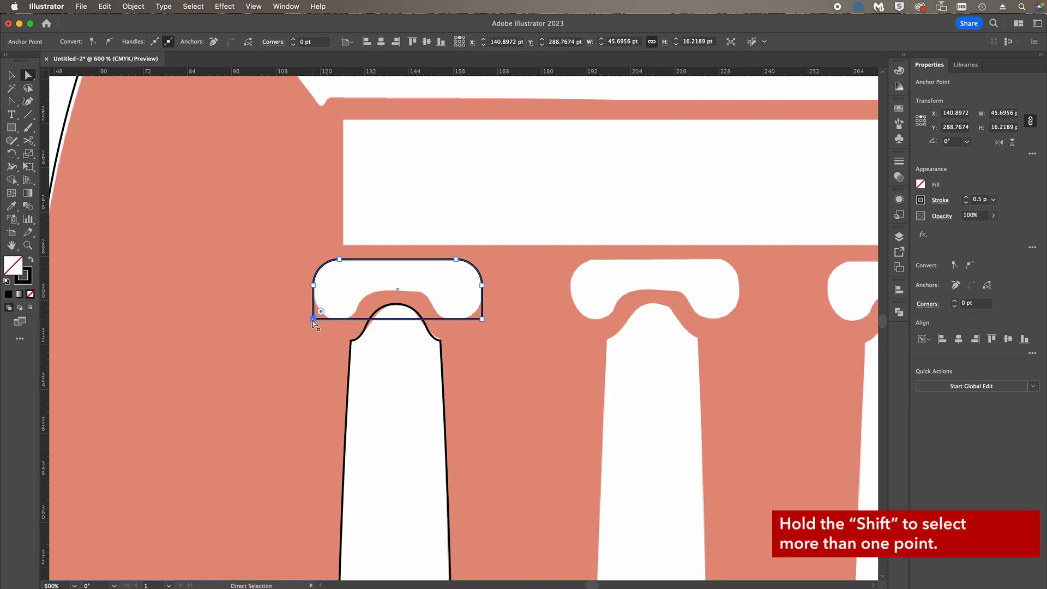
shift+click(483, 322)
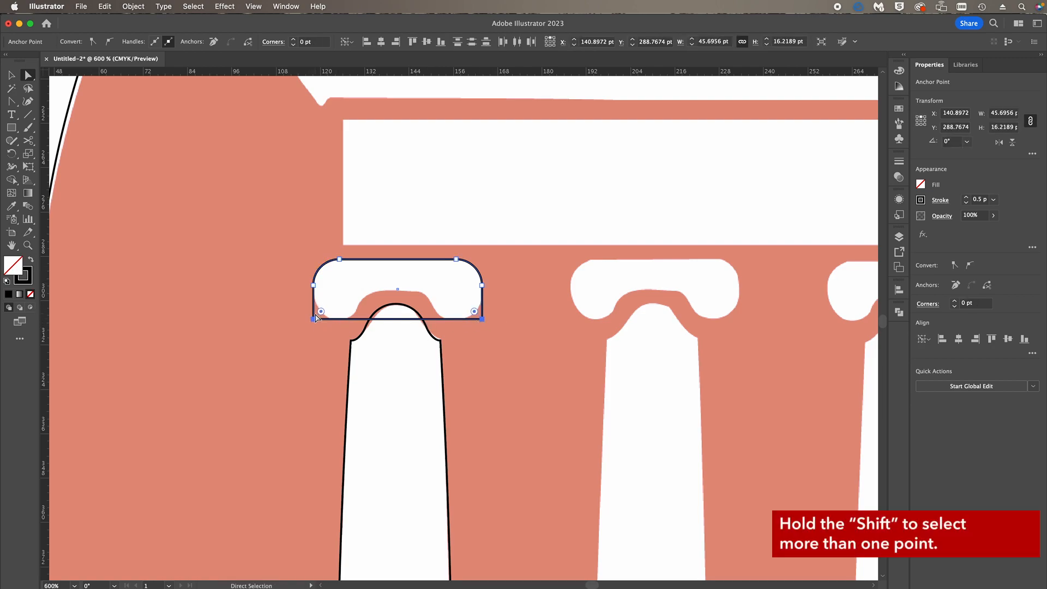
drag(322, 312, 340, 297)
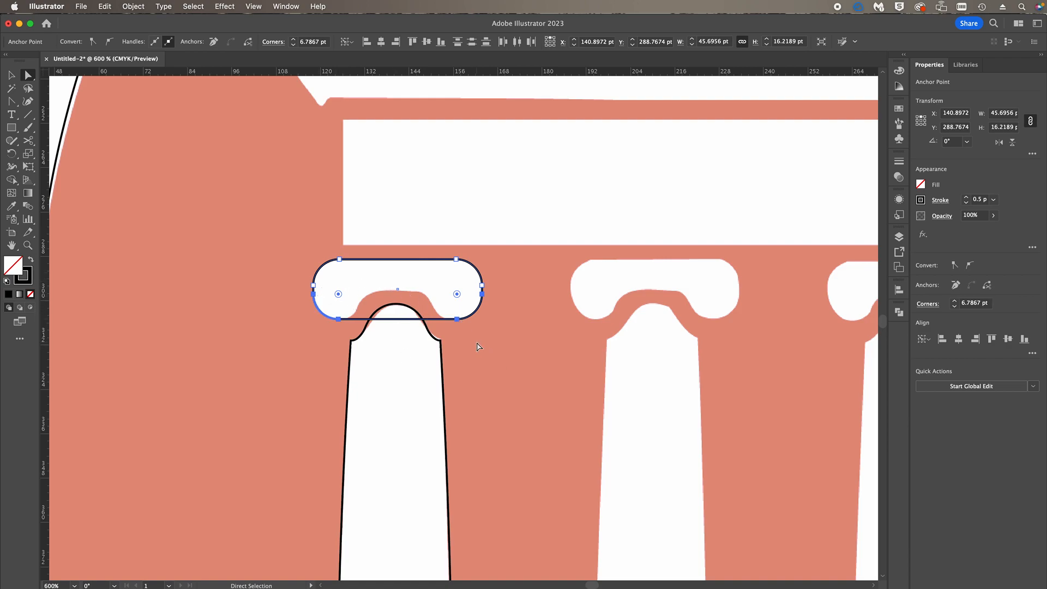
Offset the leftmost column's path outward by 4 pt with round joins
key(v)
click(450, 317)
click(137, 8)
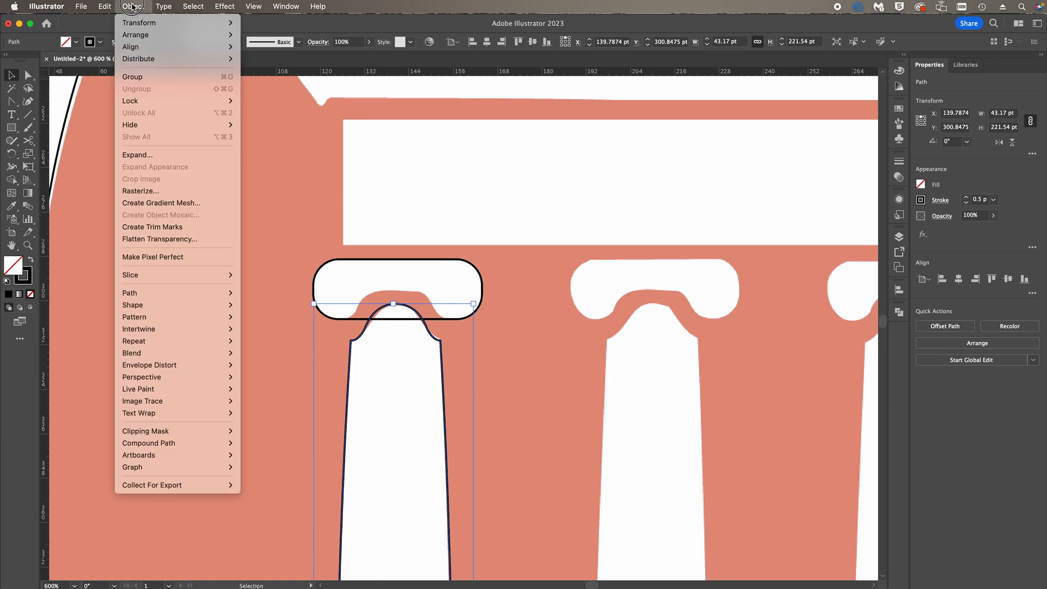
mouse_move(138, 38)
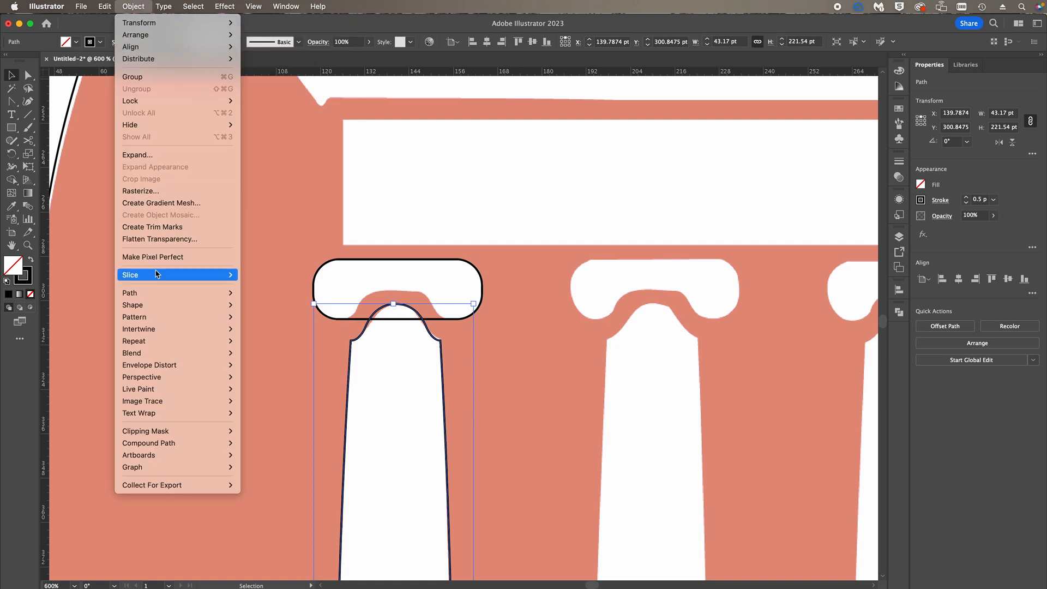
mouse_move(158, 296)
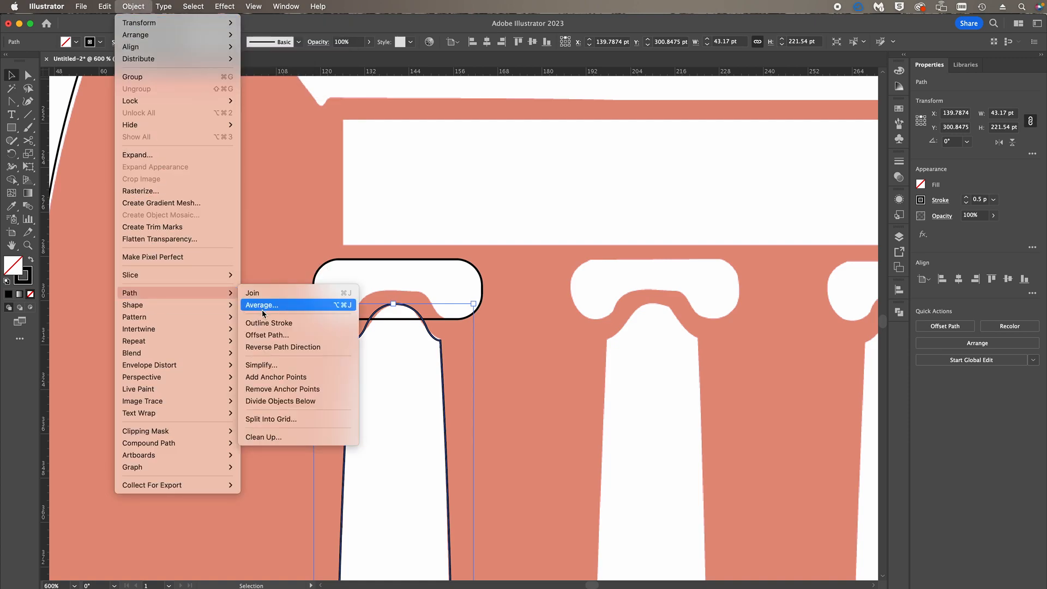
click(264, 334)
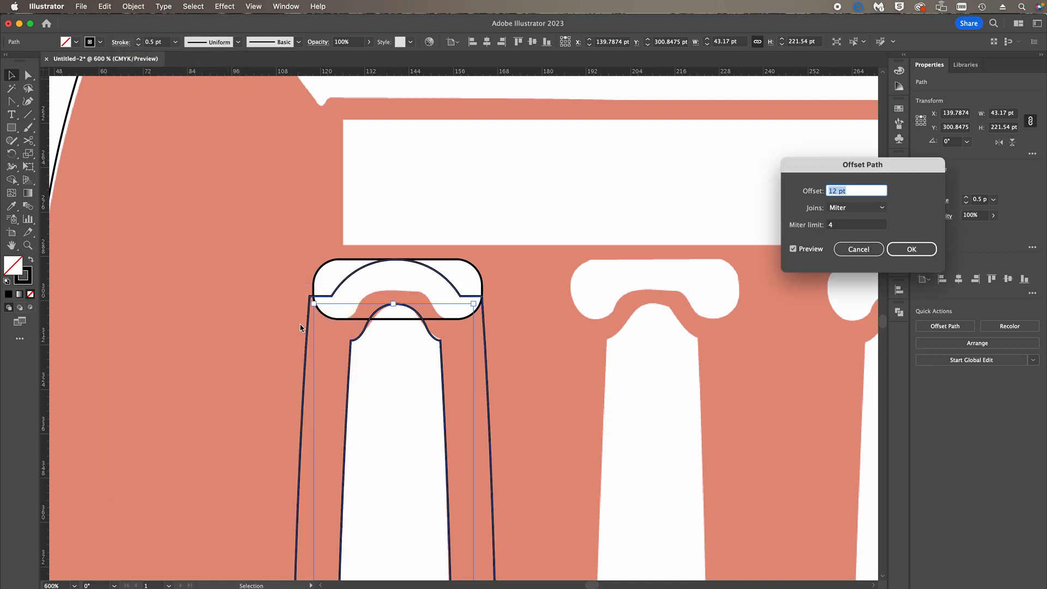
click(881, 208)
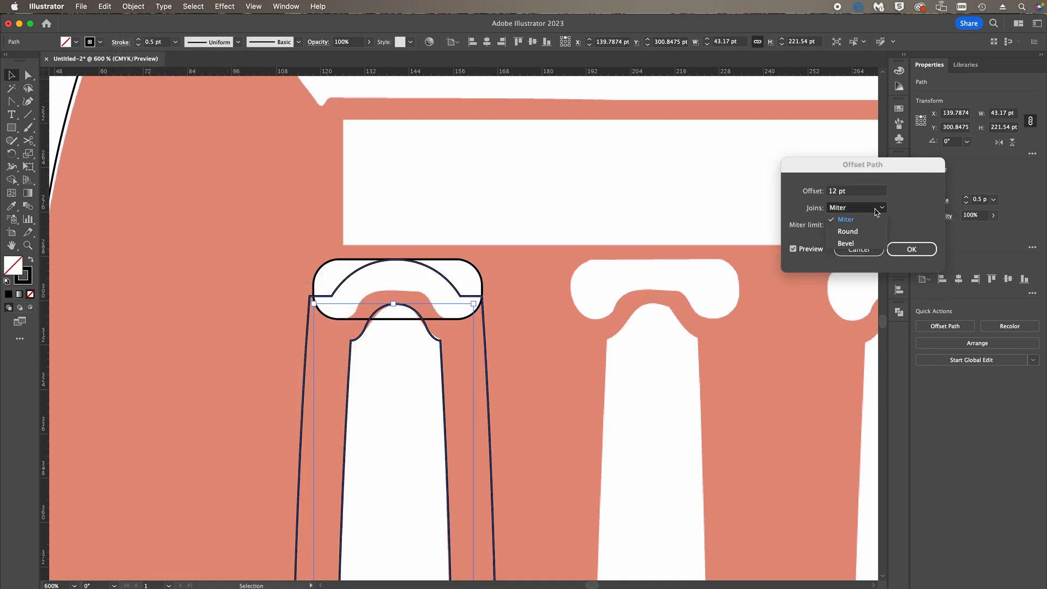
click(863, 231)
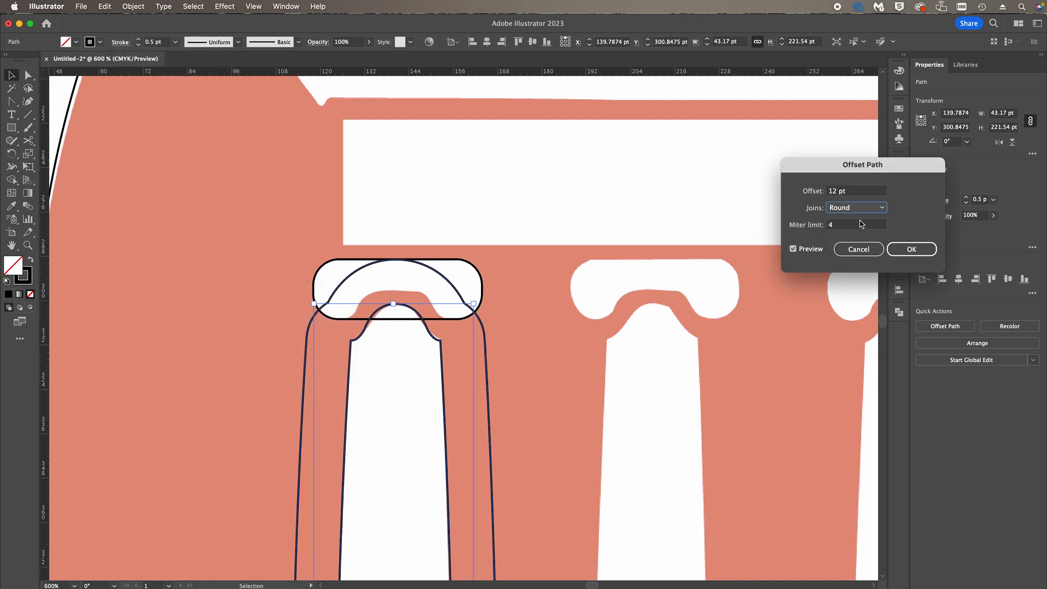
key(Tab)
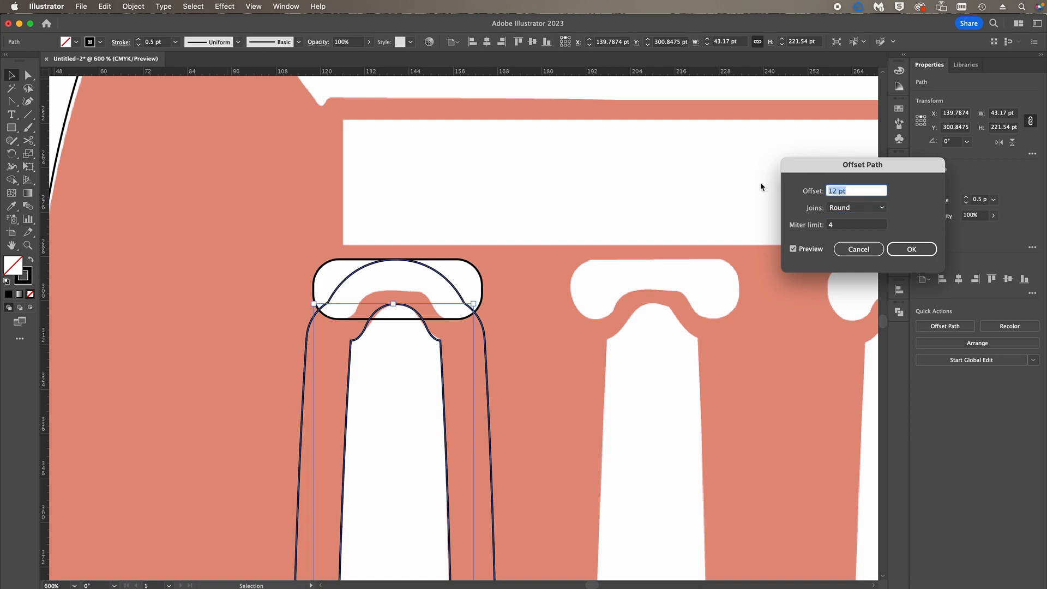
key(Down)
key(Down)
key(Down)
key(Down)
key(Down)
key(Down)
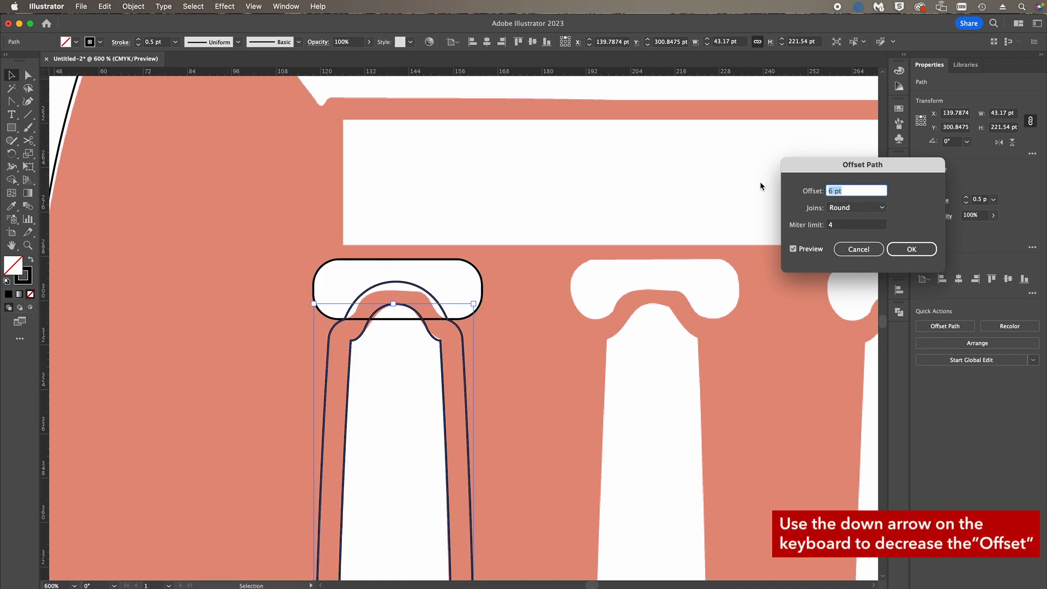
key(Down)
key(Down)
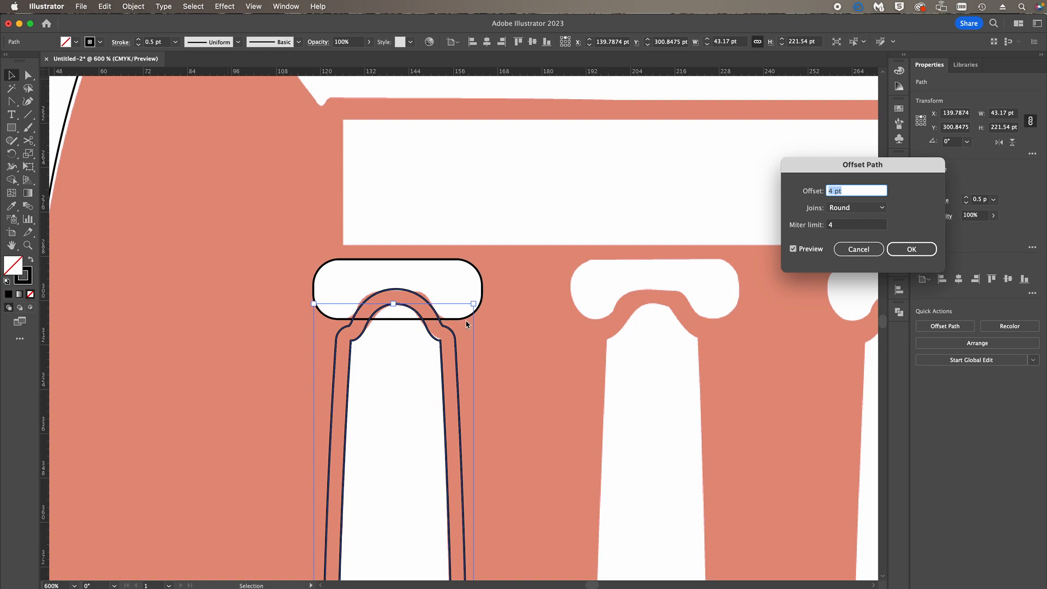
key(Return)
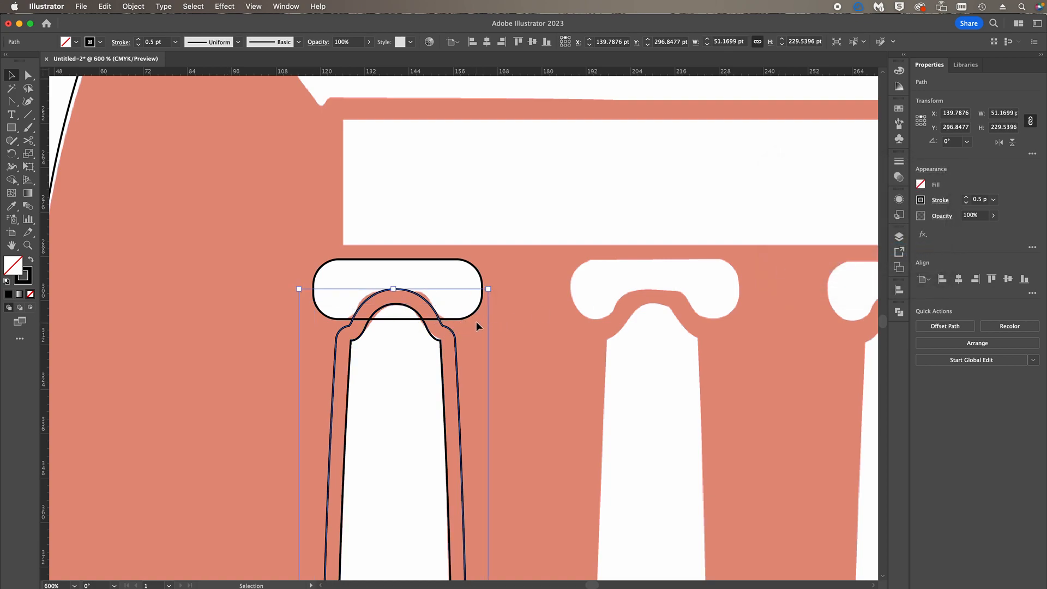
Cut the offset column shape out of the rounded capital with the Shape Builder, leaving only the capital with its arched notch
shift+click(469, 318)
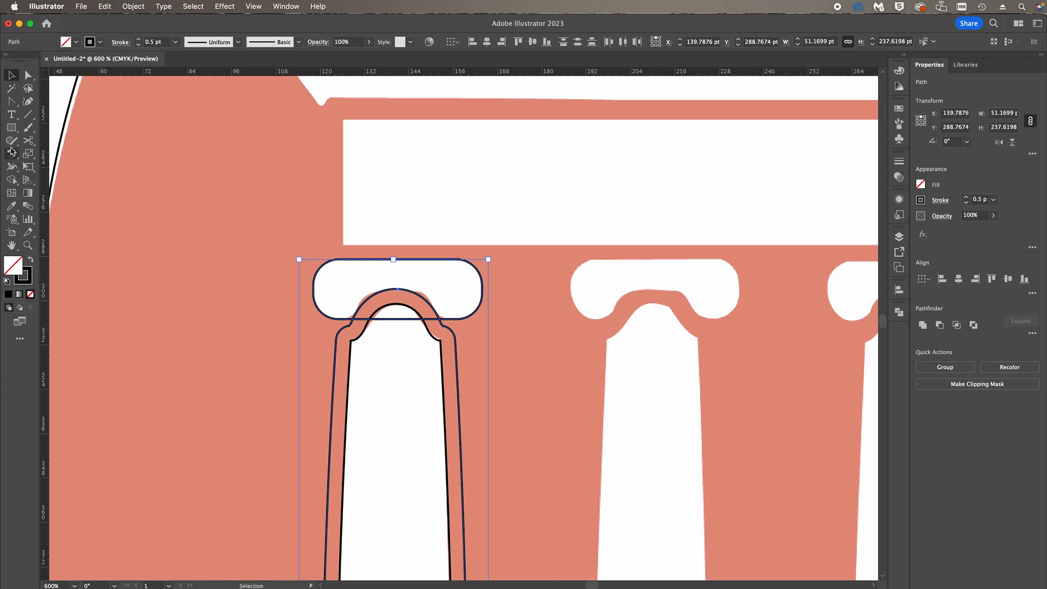
click(12, 181)
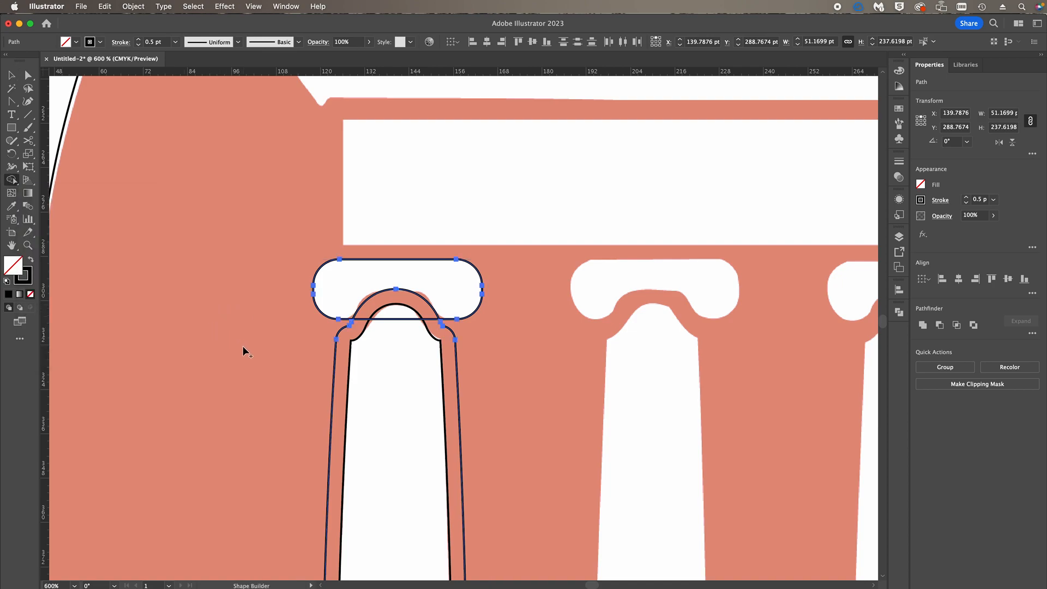
alt+click(374, 299)
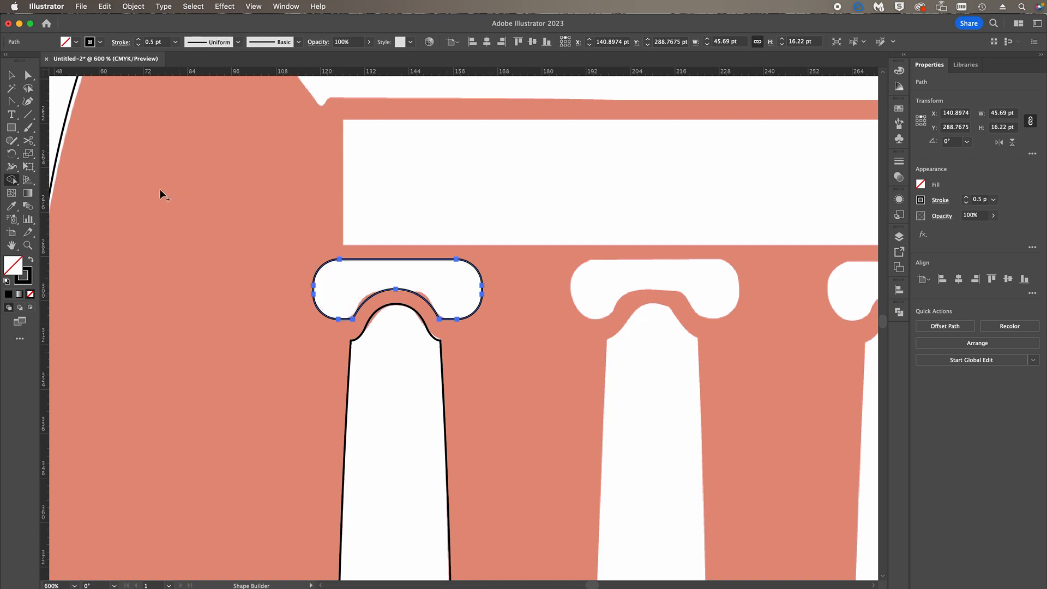
Round the two lower corners of the capital's arched notch together to about 6.8 pt, and deselect
click(29, 78)
click(326, 323)
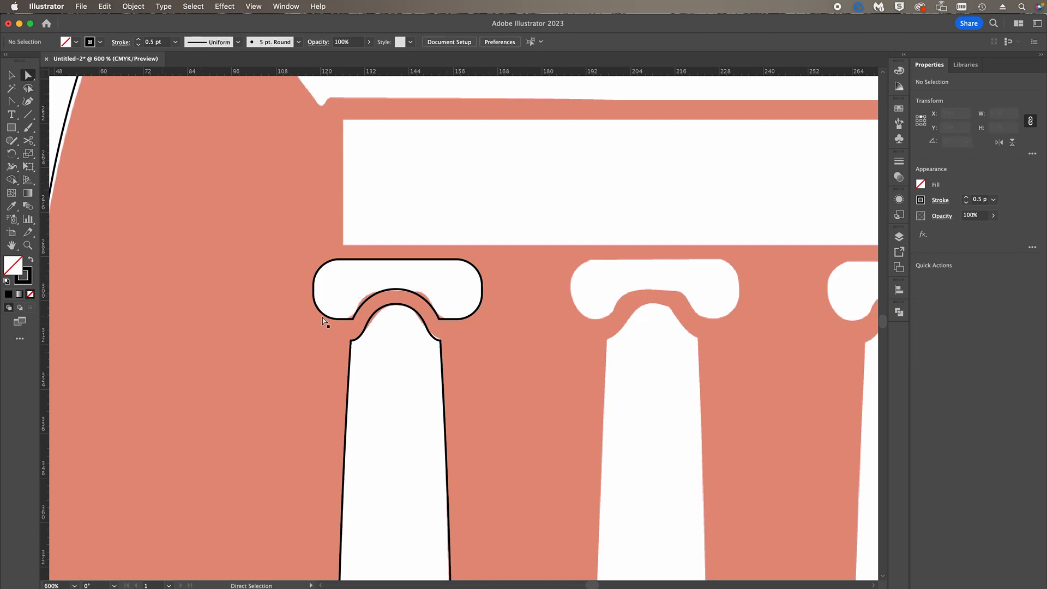
click(352, 318)
shift+click(438, 318)
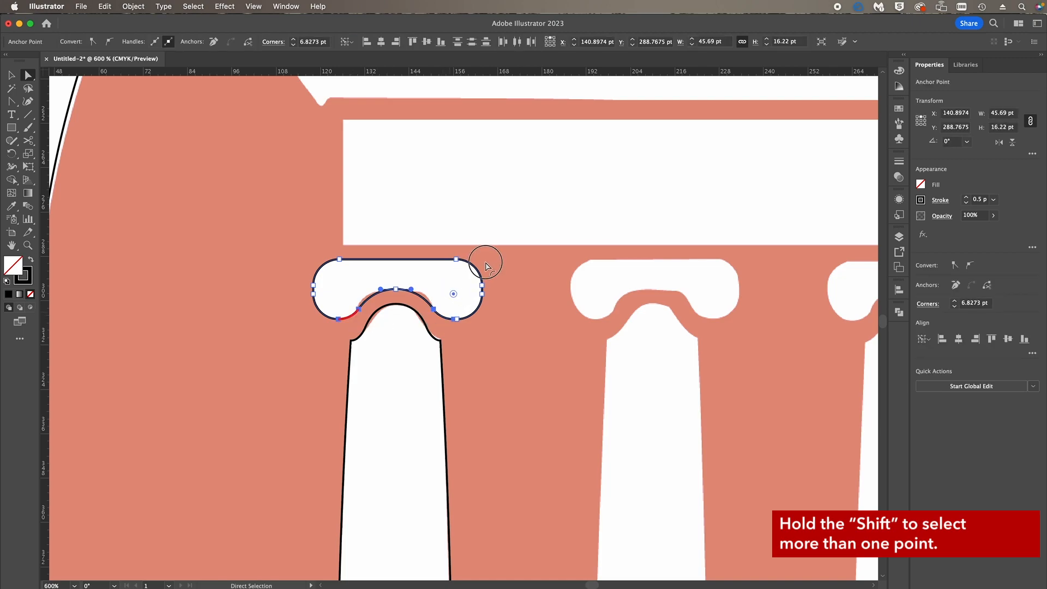
key(v)
click(395, 337)
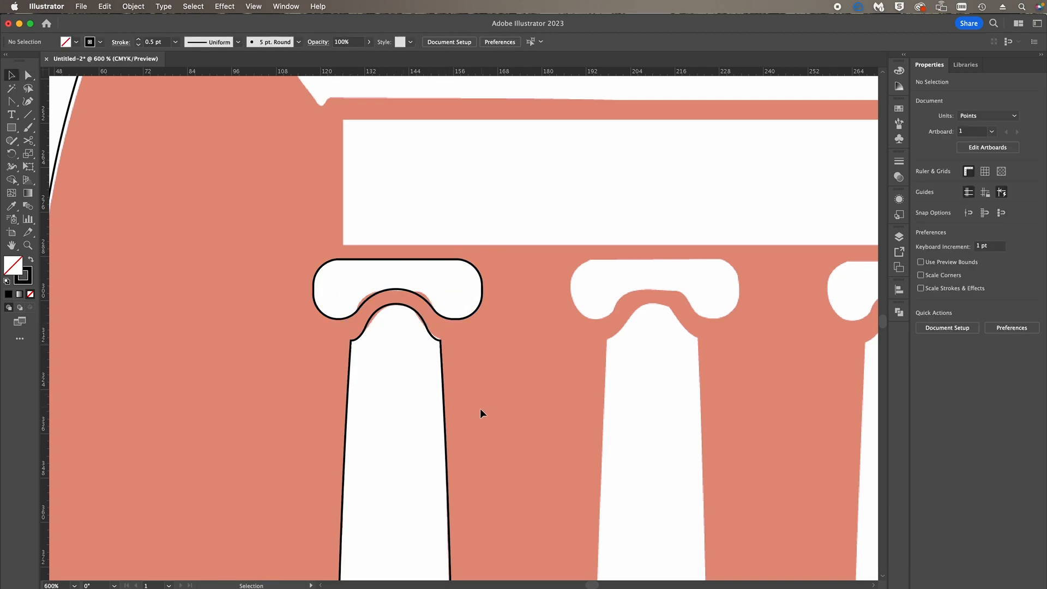
Duplicate the leftmost column and its capital horizontally onto the rightmost column of the building, and deselect
alt+super+click(413, 346)
alt+super+click(446, 370)
alt+super+click(446, 369)
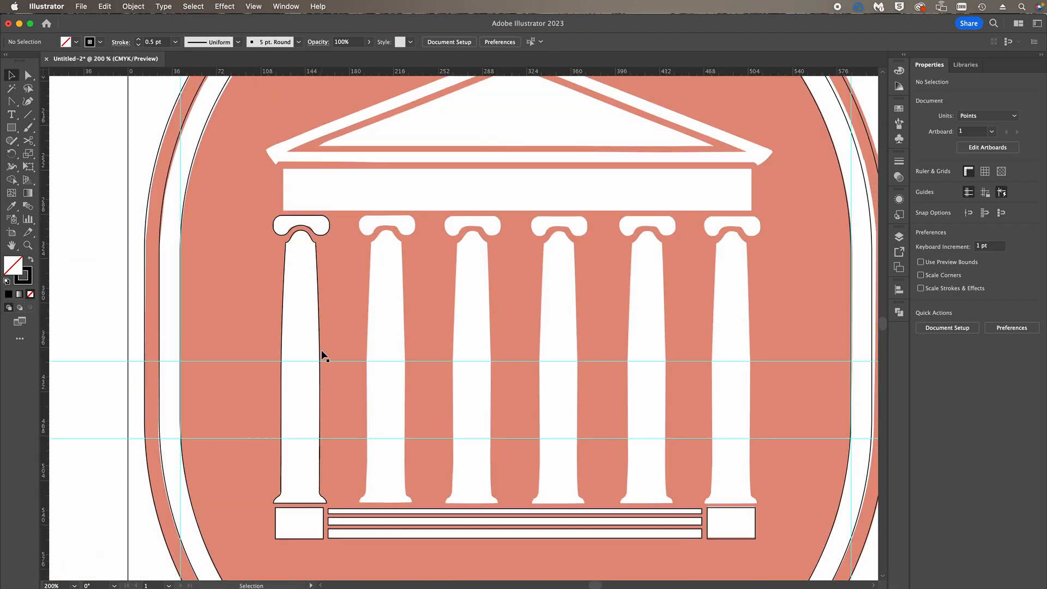
drag(338, 352, 288, 349)
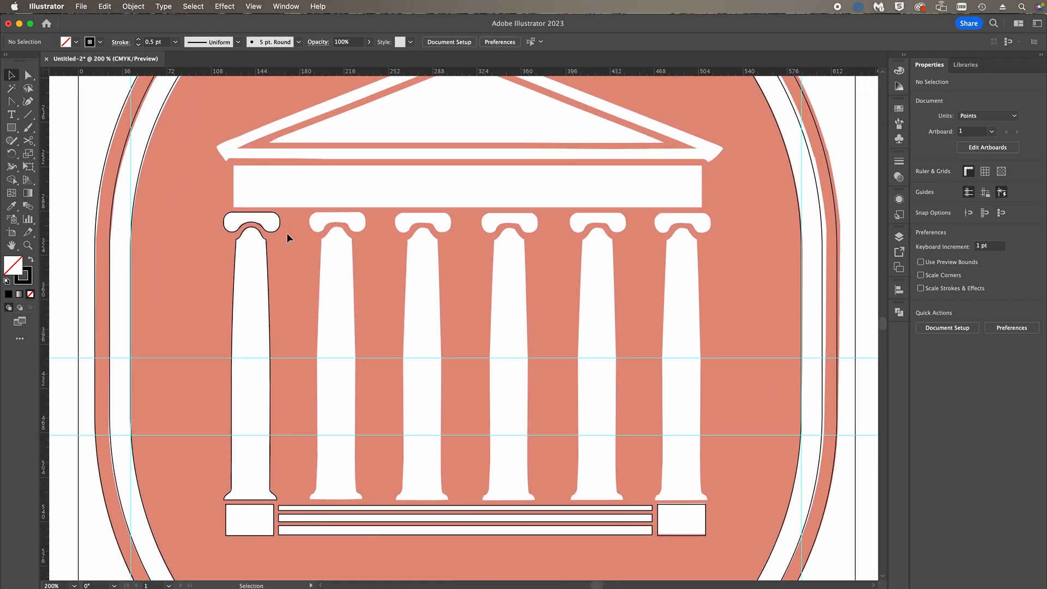
click(270, 446)
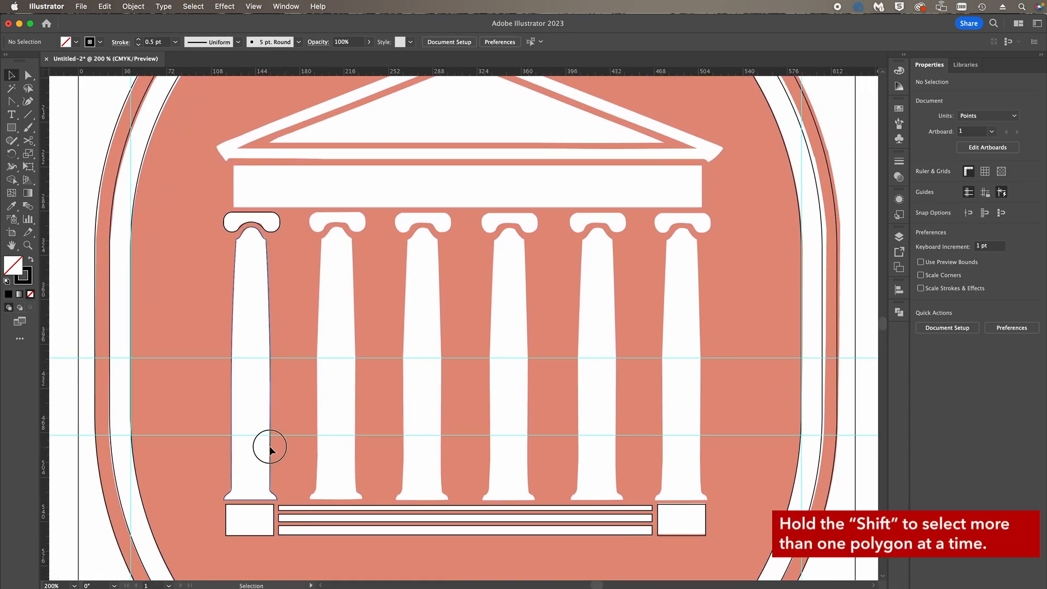
shift+click(265, 216)
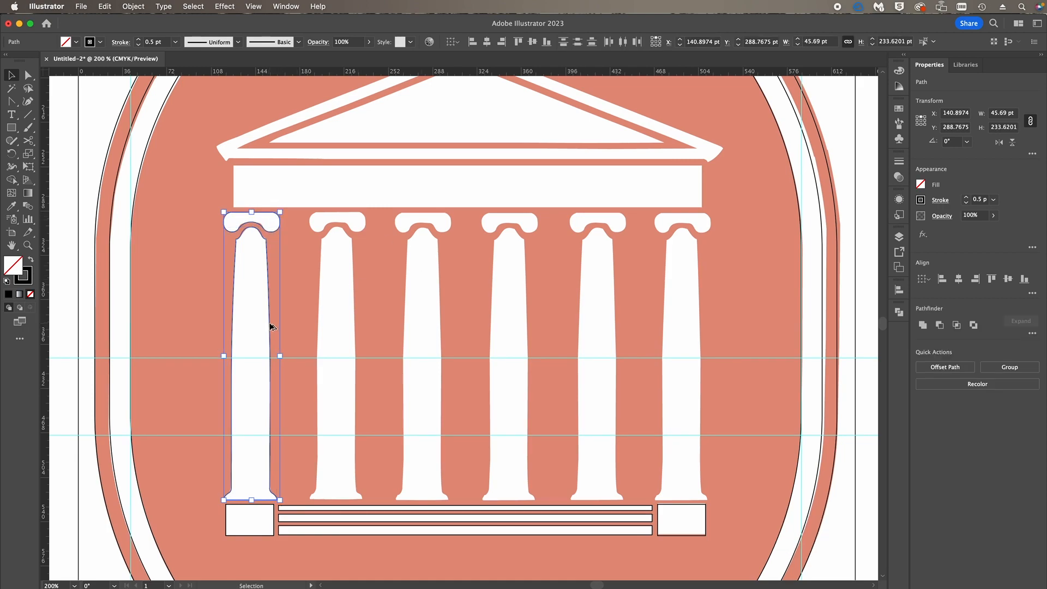
drag(271, 326, 705, 372)
click(736, 366)
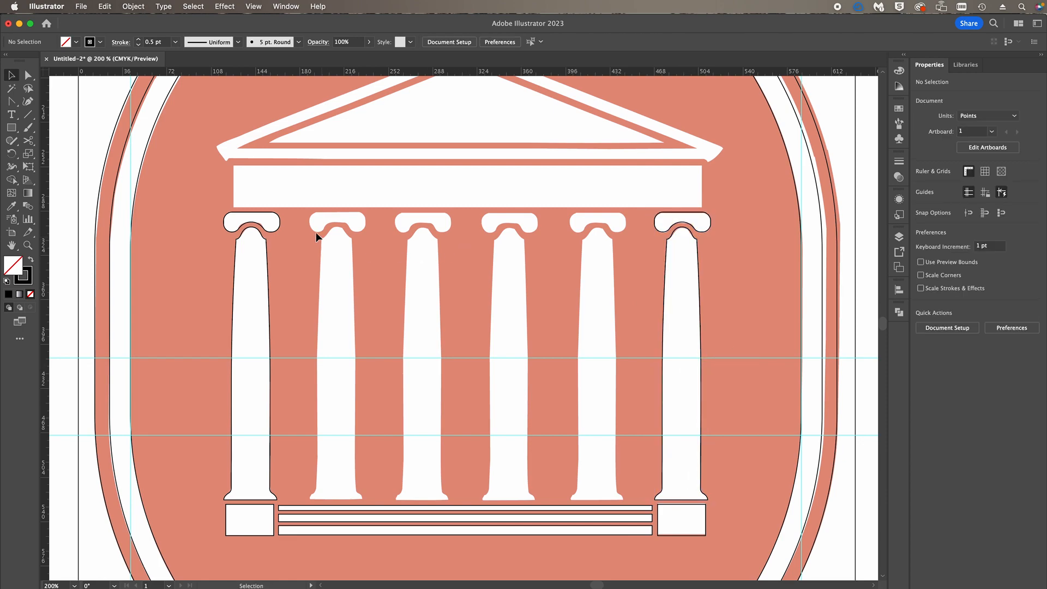
Make a blend between the capitals of the leftmost and rightmost columns
shift+click(667, 226)
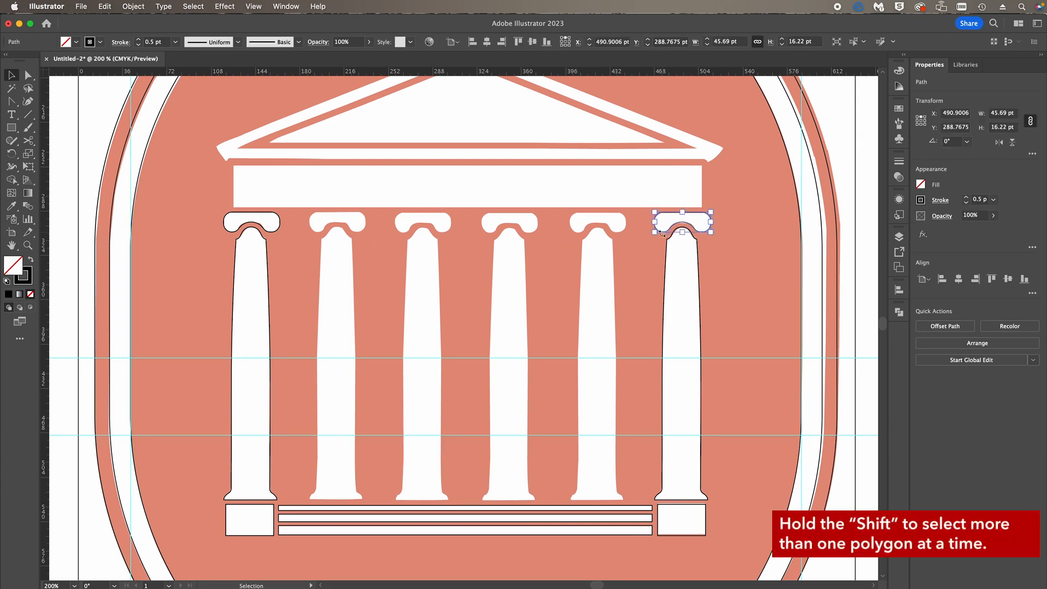
shift+click(274, 228)
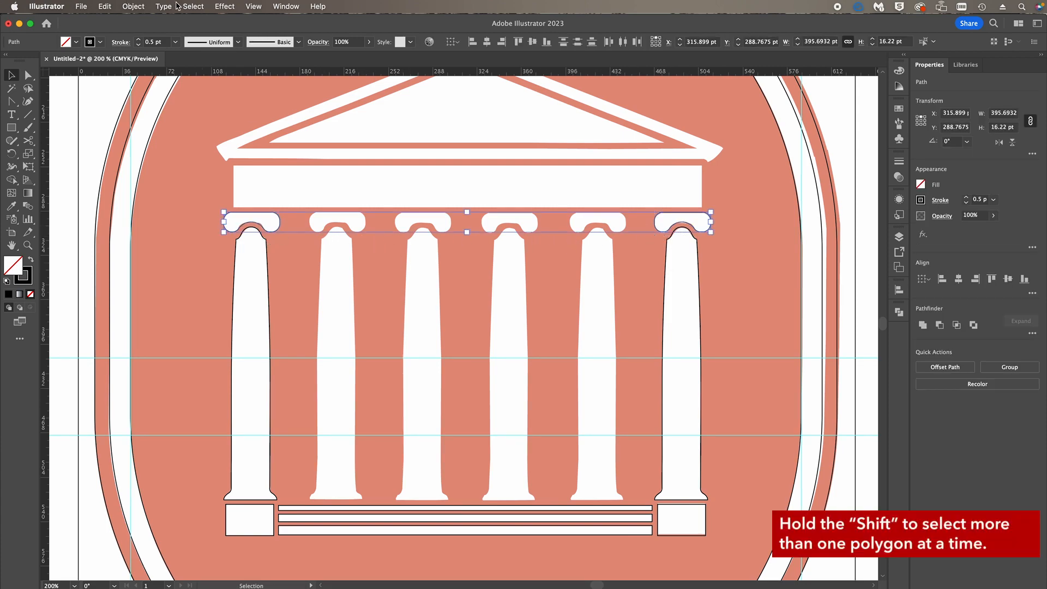
click(139, 7)
mouse_move(169, 380)
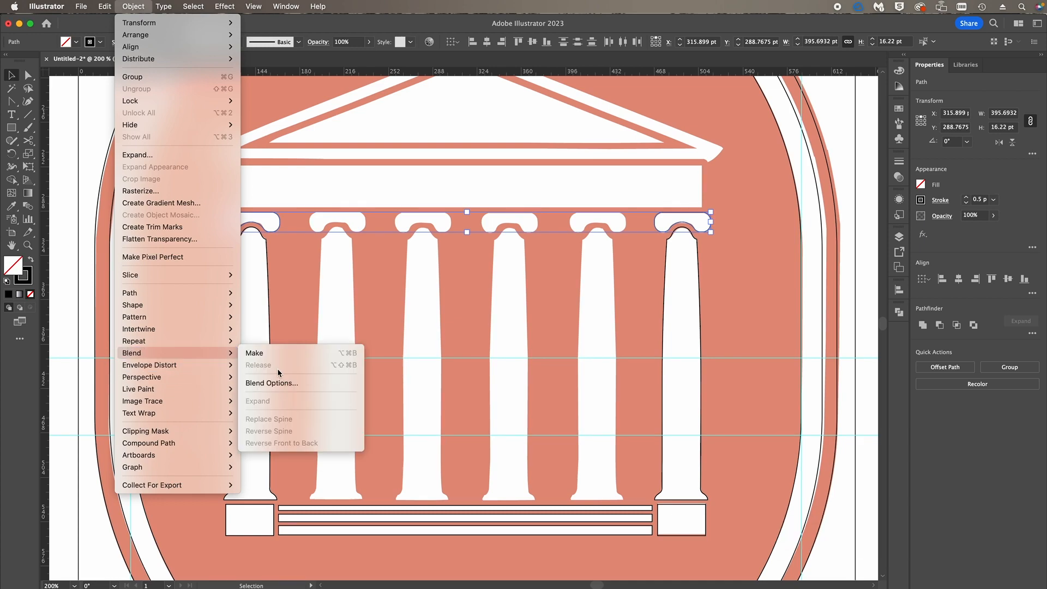
mouse_move(228, 354)
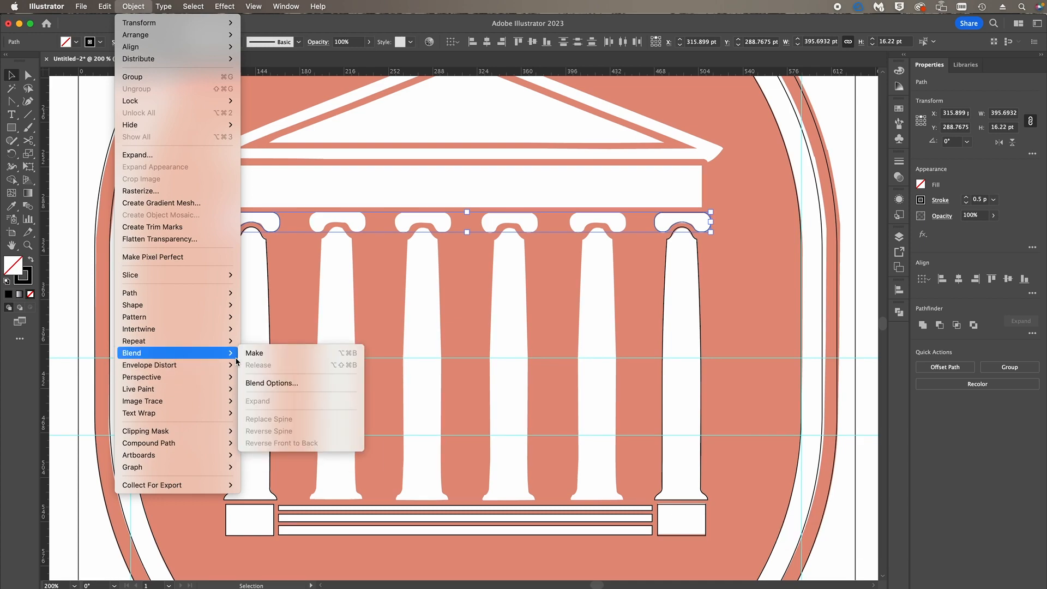
click(300, 355)
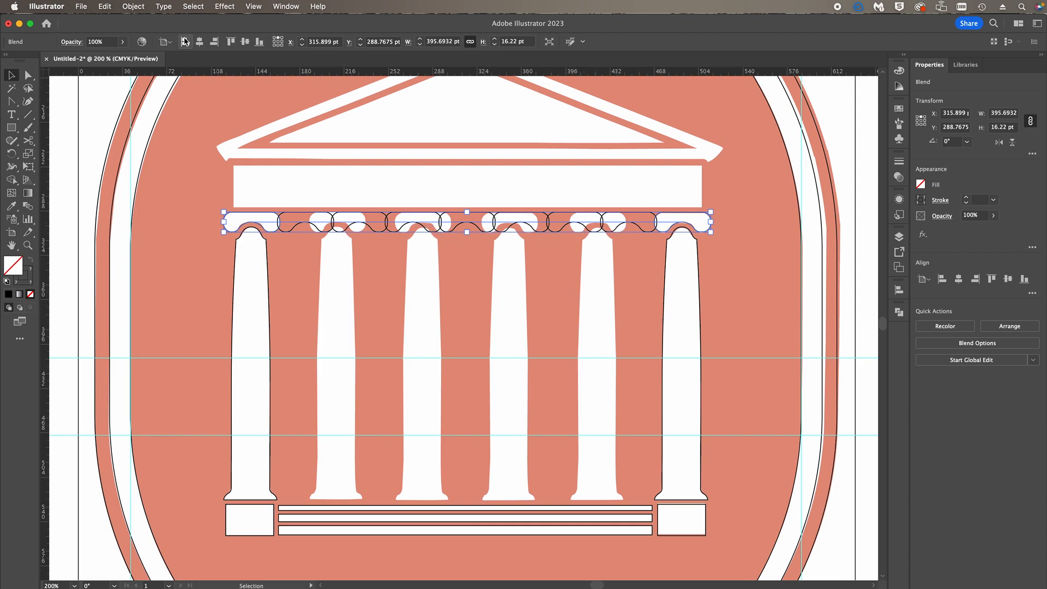
Set the capital blend's spacing to Specified Steps with 4 steps
click(134, 7)
mouse_move(178, 355)
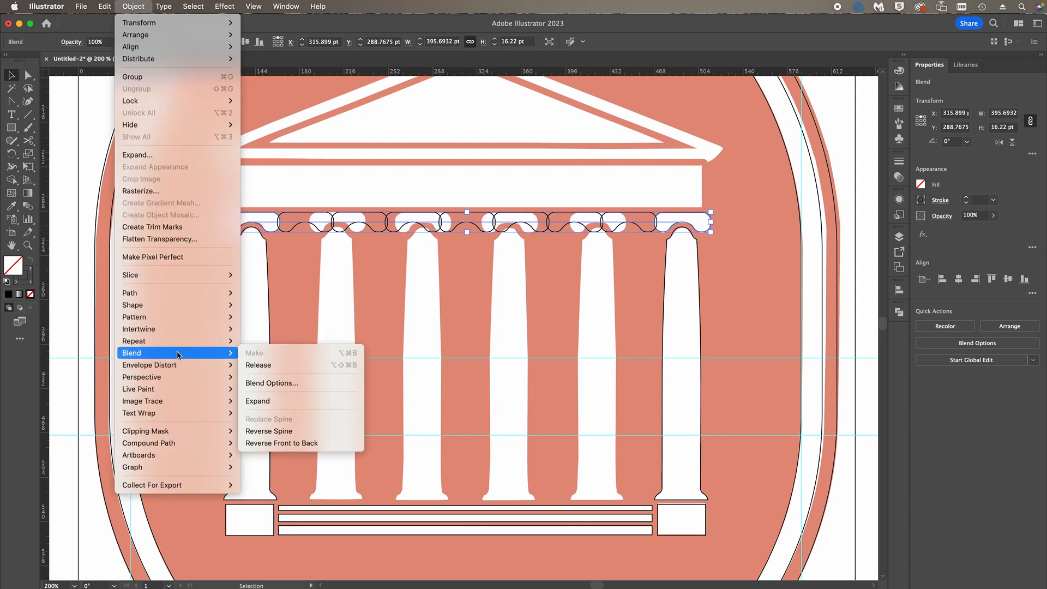
click(268, 382)
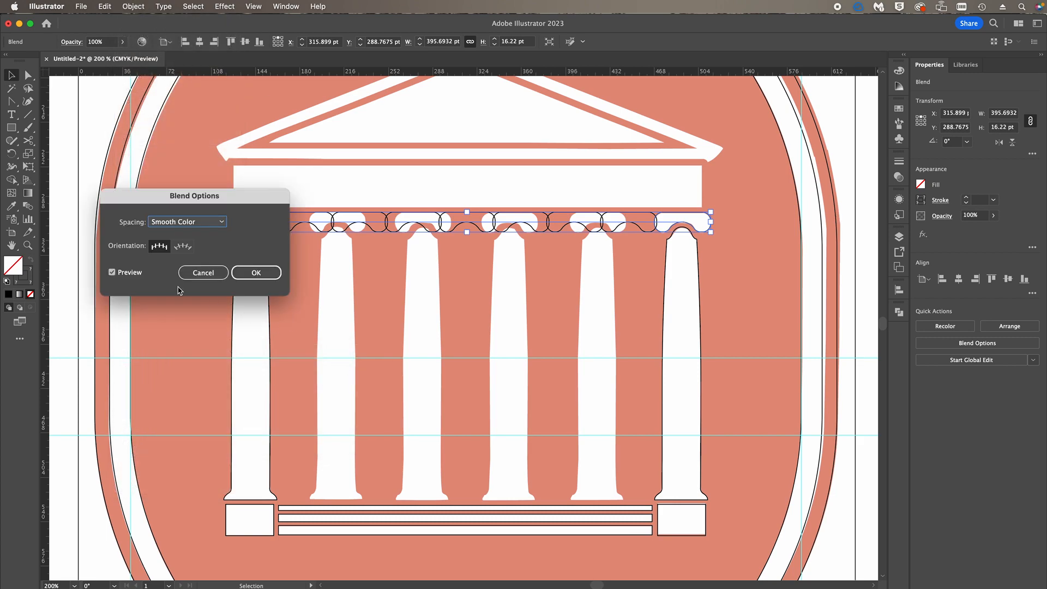
click(196, 223)
click(199, 239)
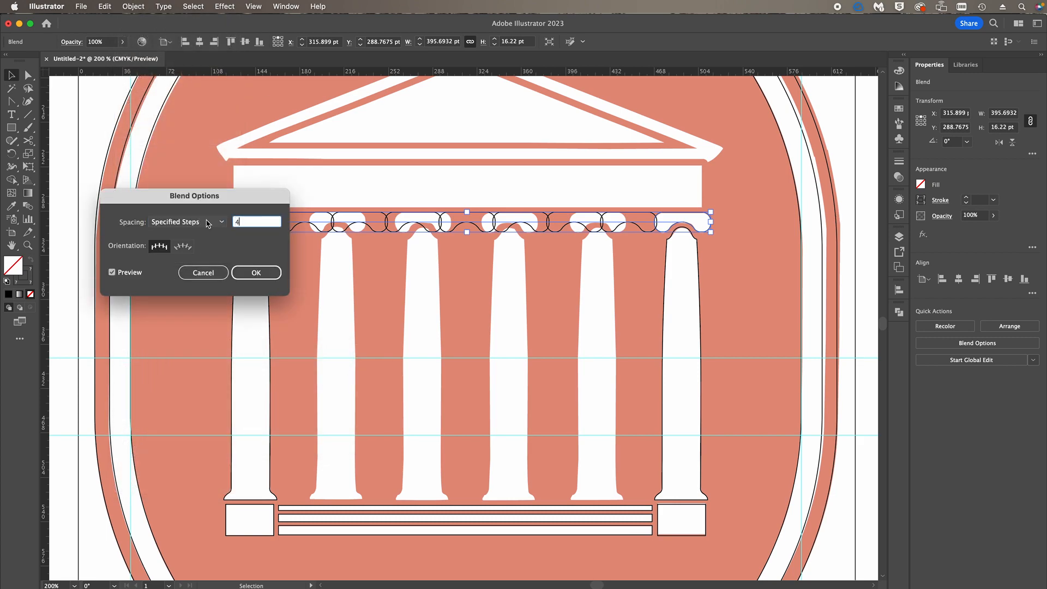
text(4)
click(252, 273)
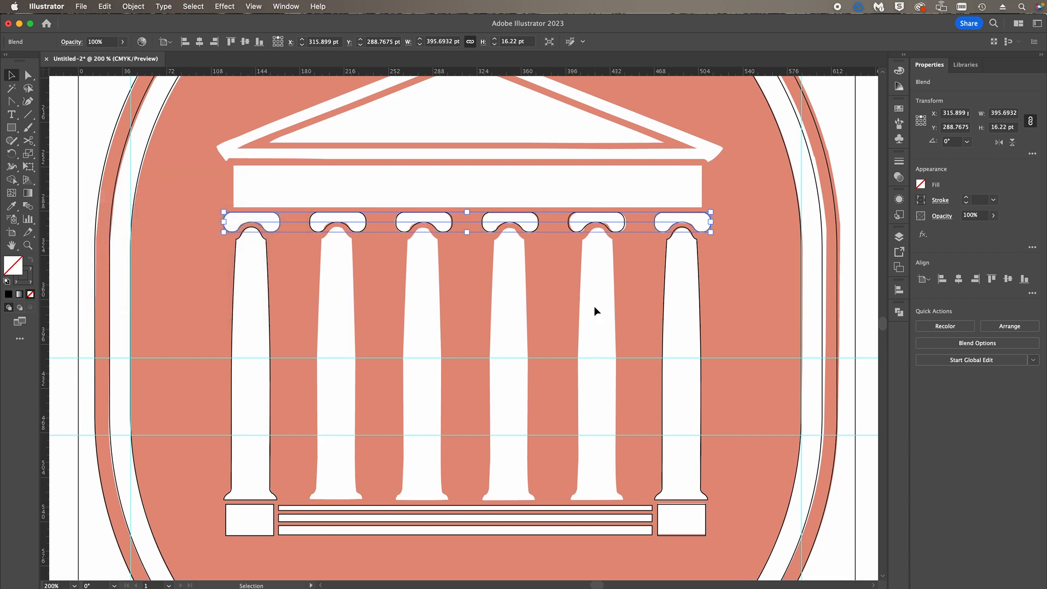
Make a blend between the leftmost and rightmost columns of the building
click(701, 275)
shift+click(270, 278)
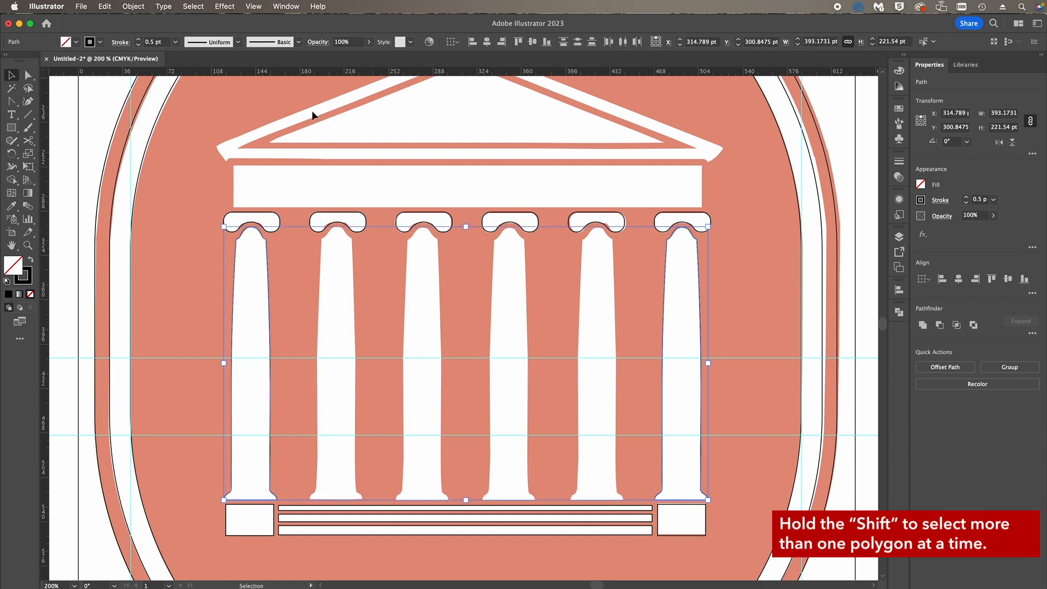
click(126, 10)
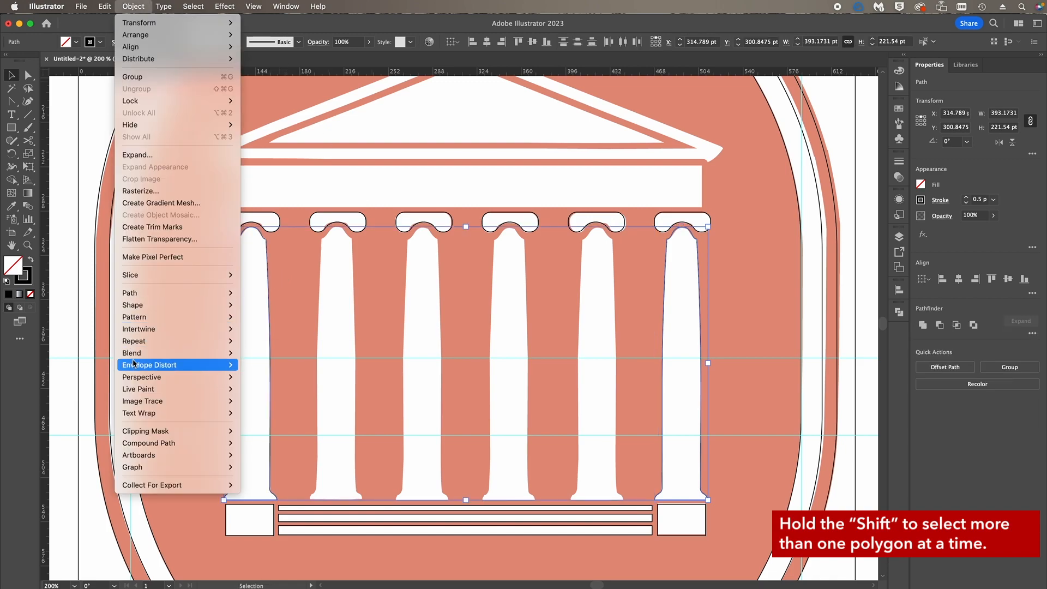
mouse_move(186, 348)
click(299, 356)
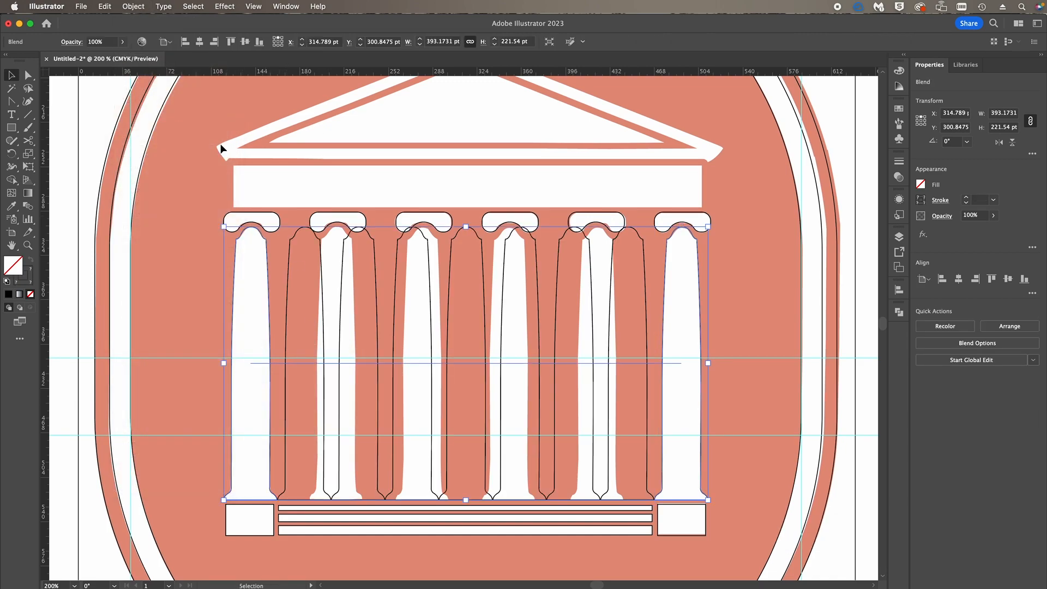
Set the column blend's spacing to Specified Steps with 4 steps, and deselect
click(127, 6)
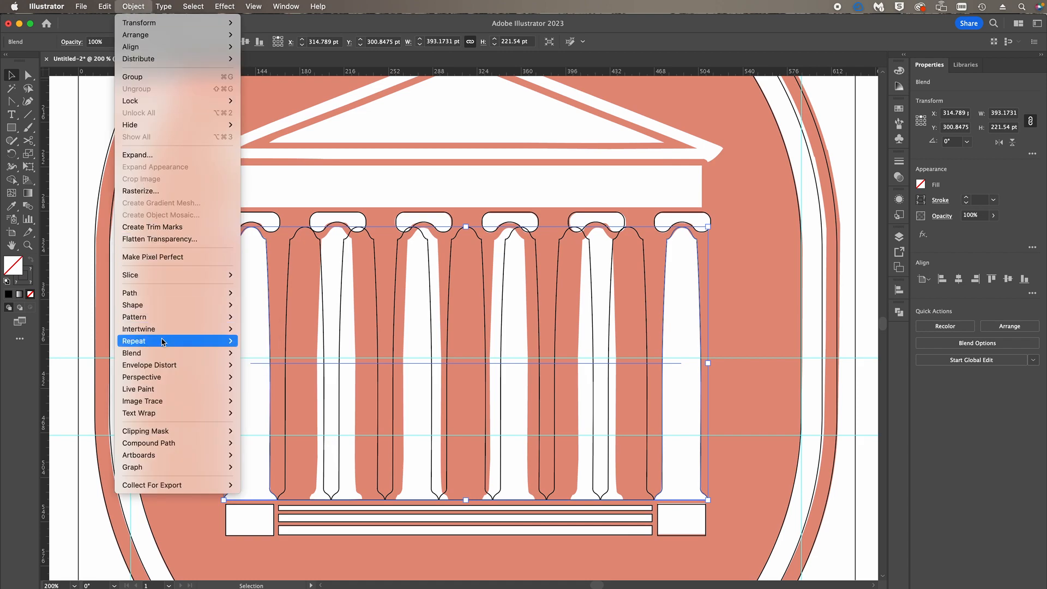
mouse_move(162, 353)
click(300, 383)
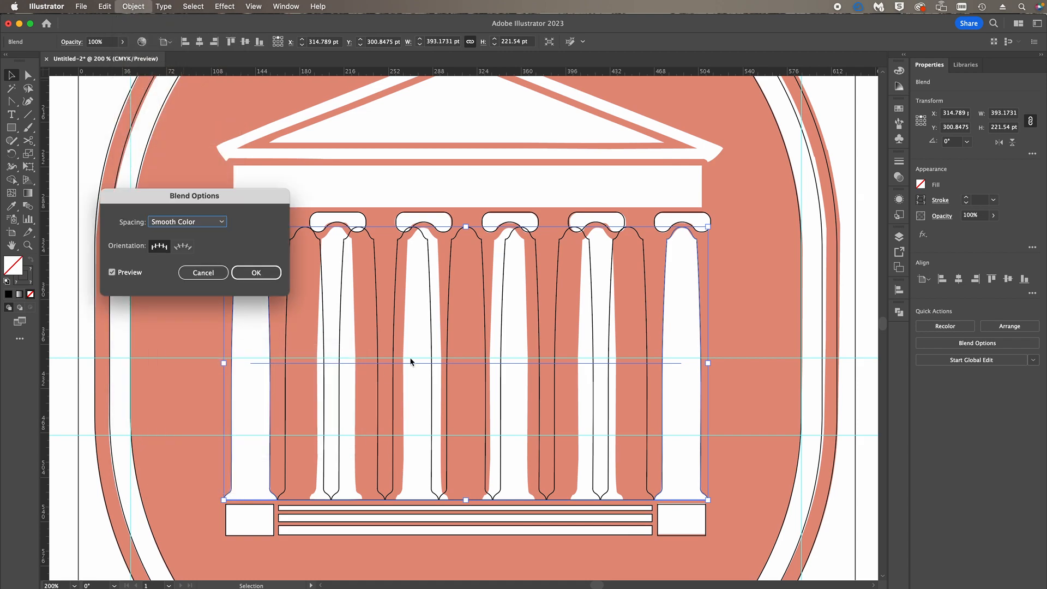
click(210, 231)
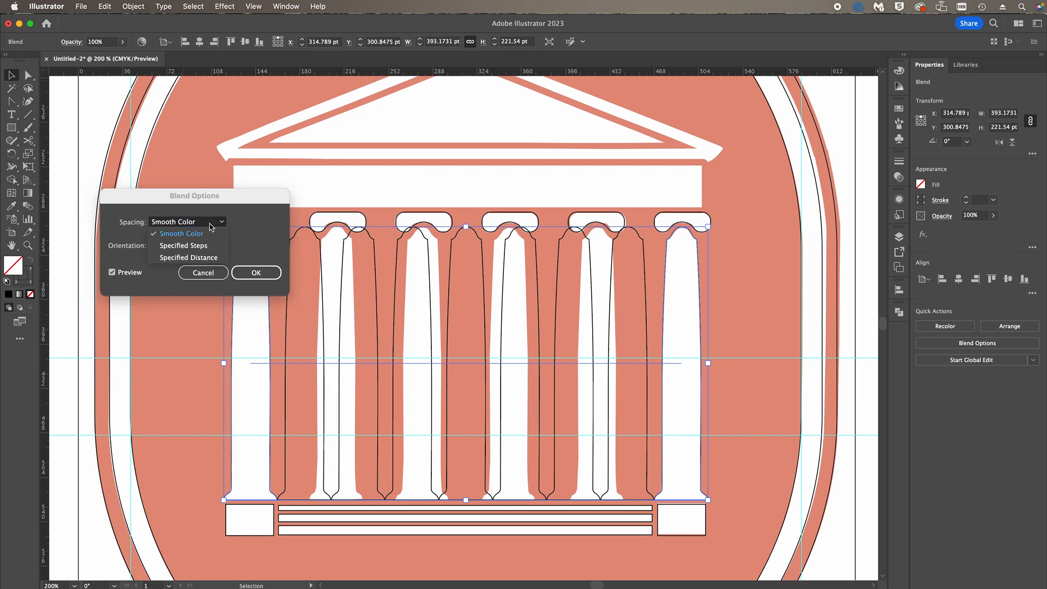
click(214, 246)
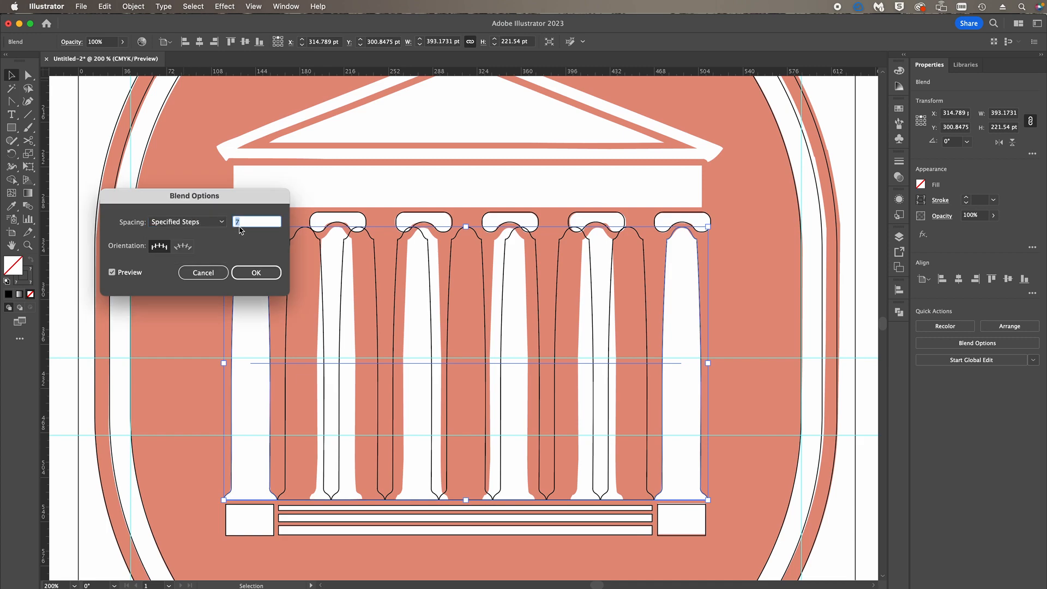
text(4)
click(256, 273)
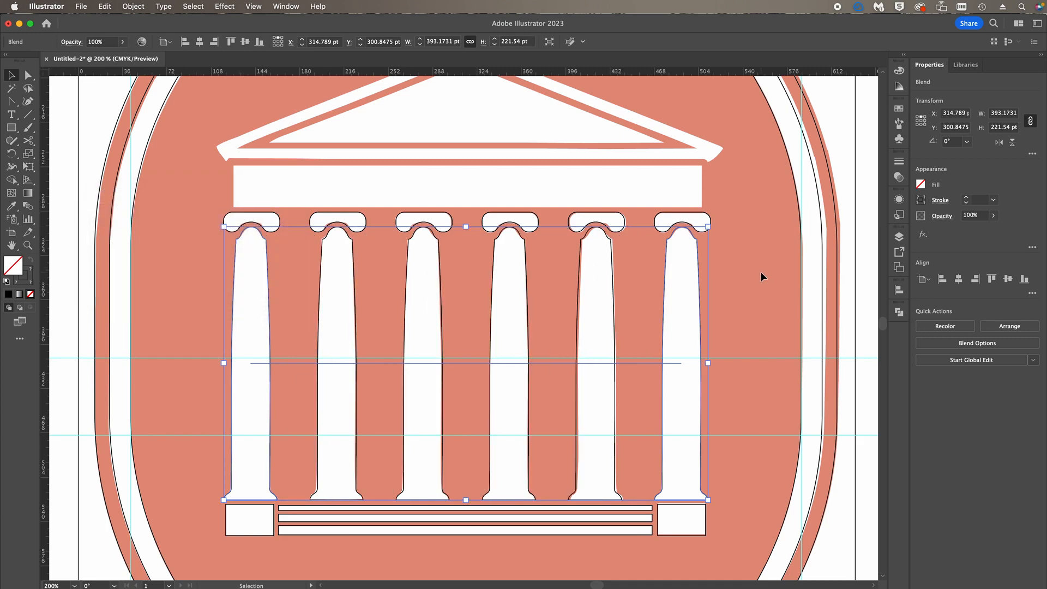
key(super+shift+a)
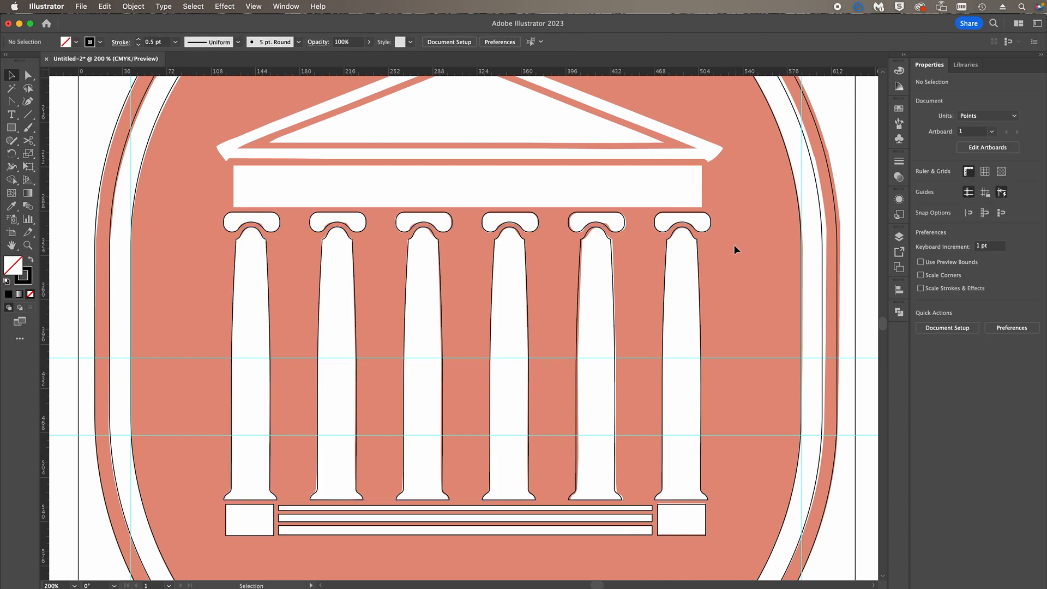
Select the column and capital blends in turn, and examine their structure in Outline view
click(699, 273)
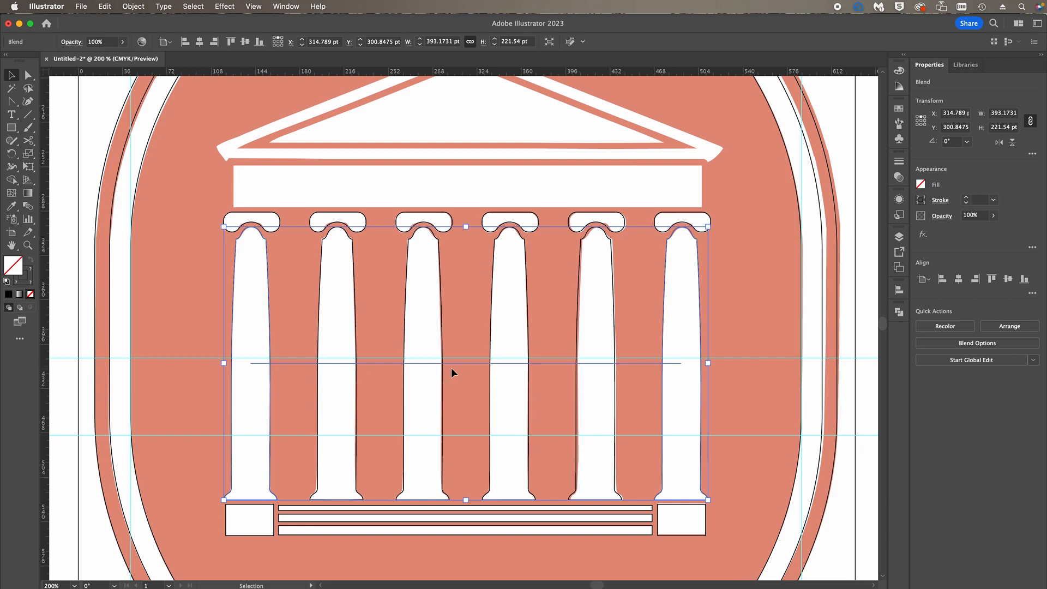
click(708, 219)
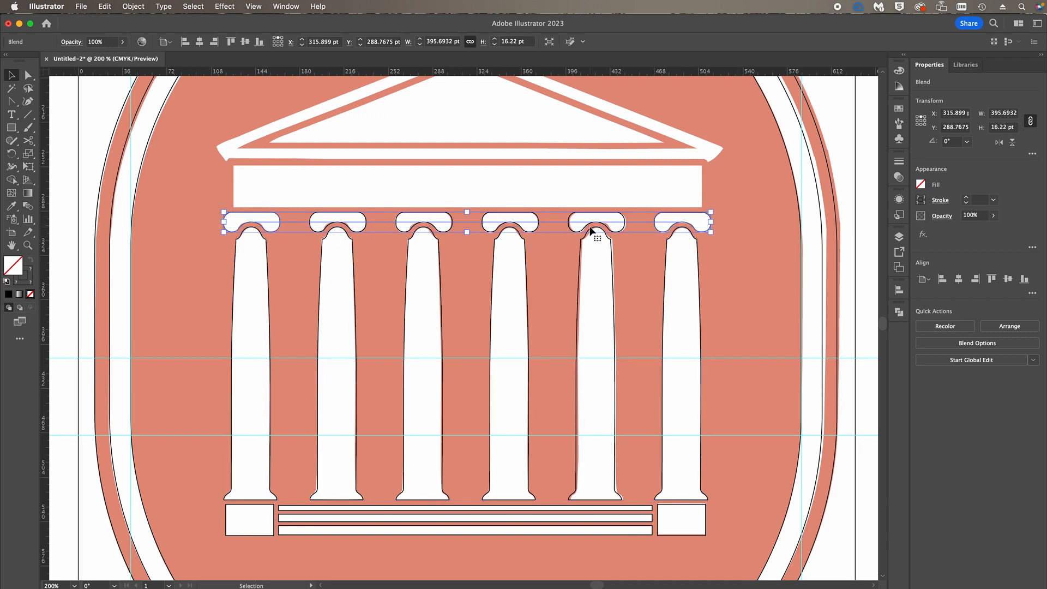
click(253, 7)
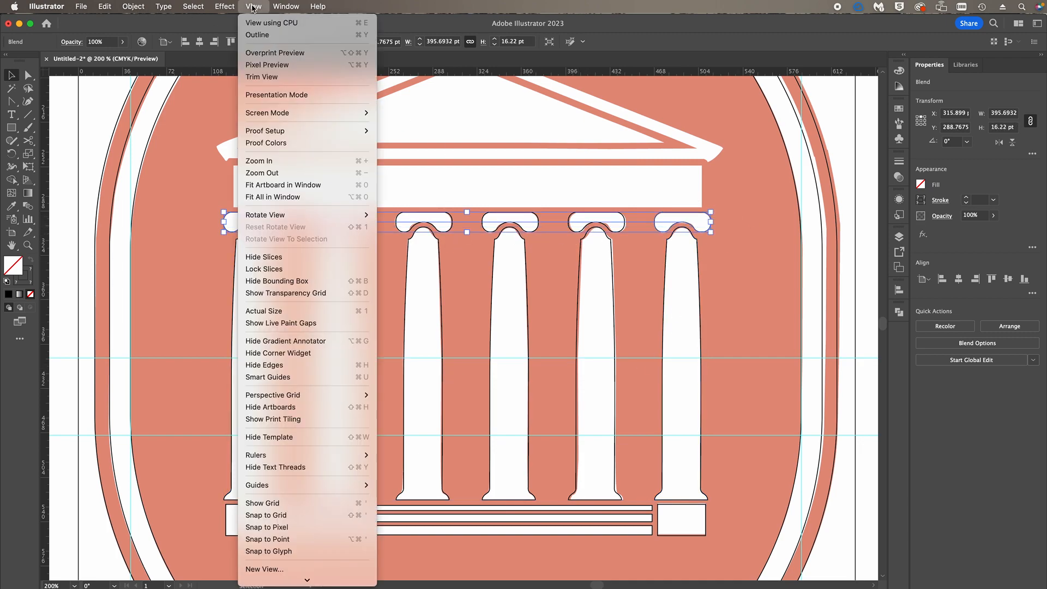
click(257, 35)
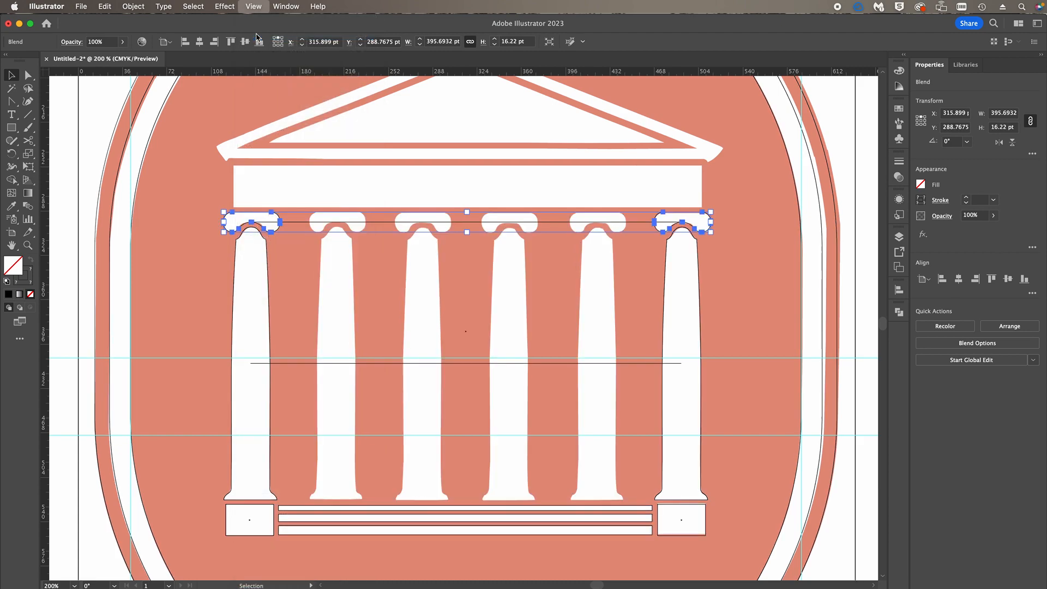
click(91, 163)
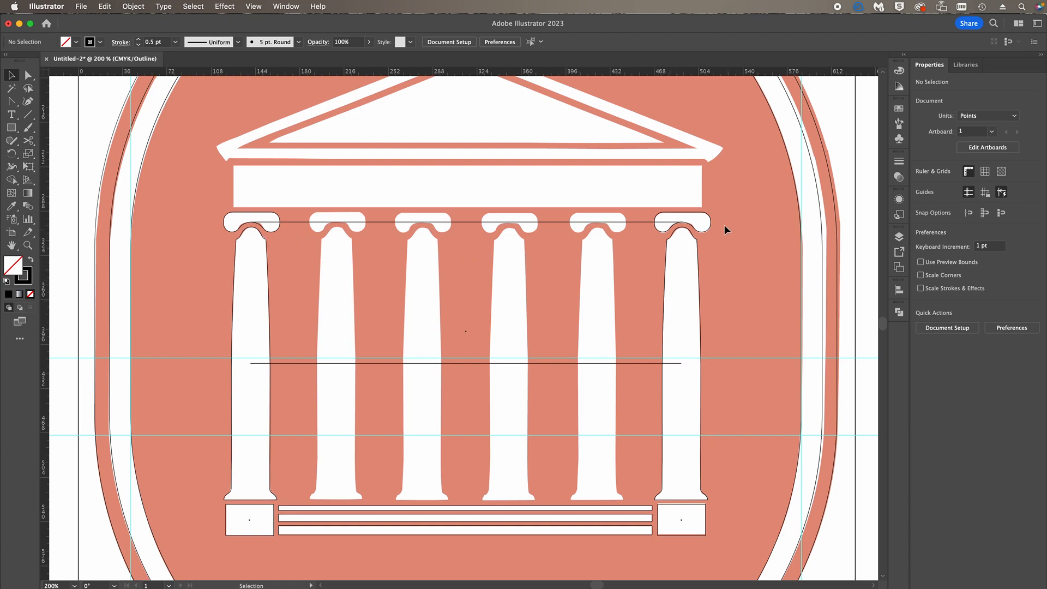
Expand the blend of the six capitals into individual paths
click(706, 213)
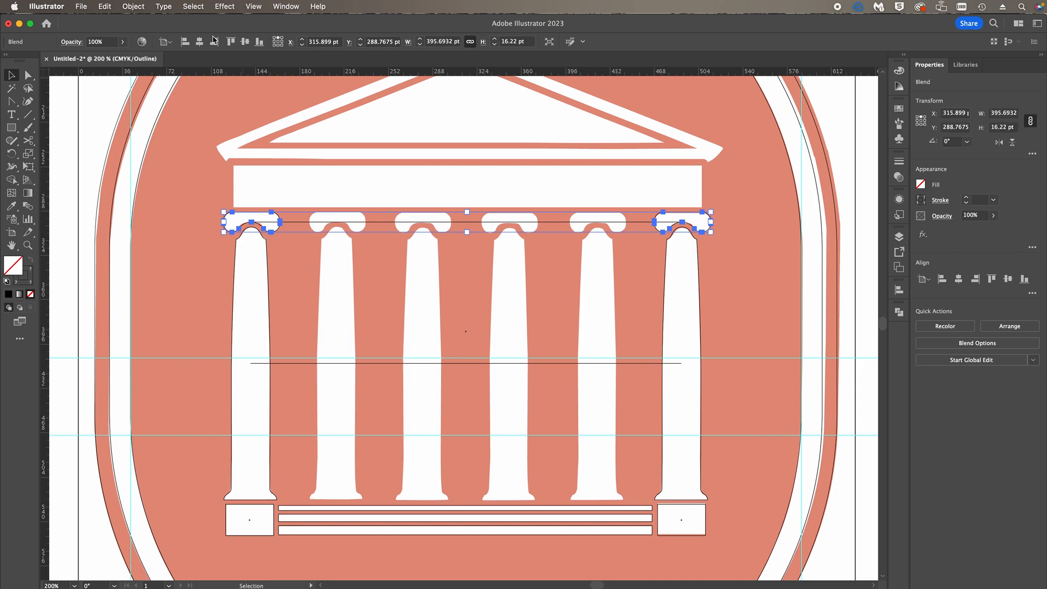
click(133, 6)
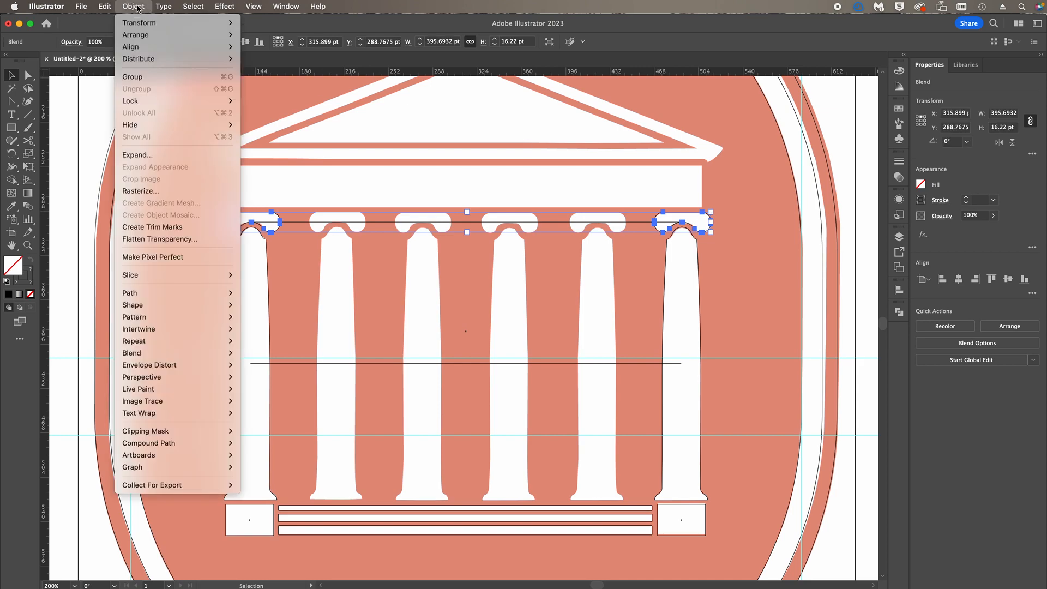
click(145, 155)
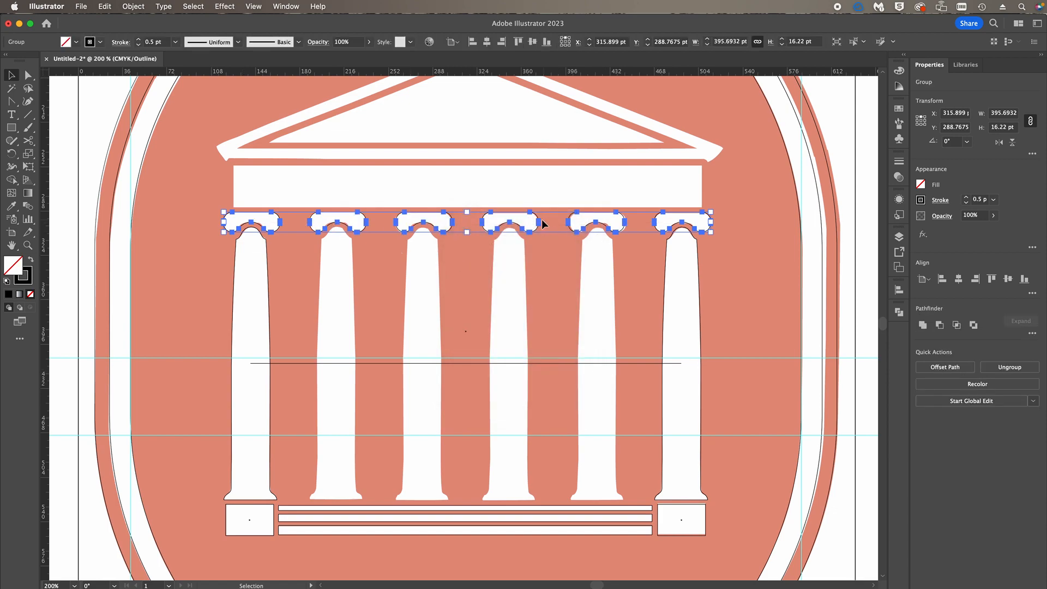
Expand the blend of the six columns into individual paths, return to the normal preview, and deselect
click(698, 279)
click(133, 7)
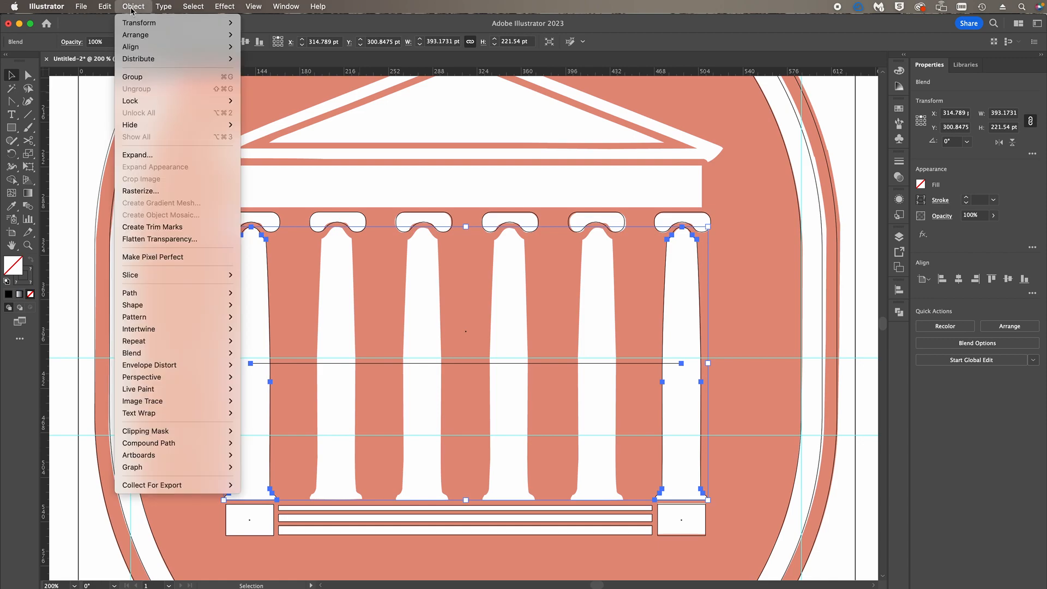
click(144, 155)
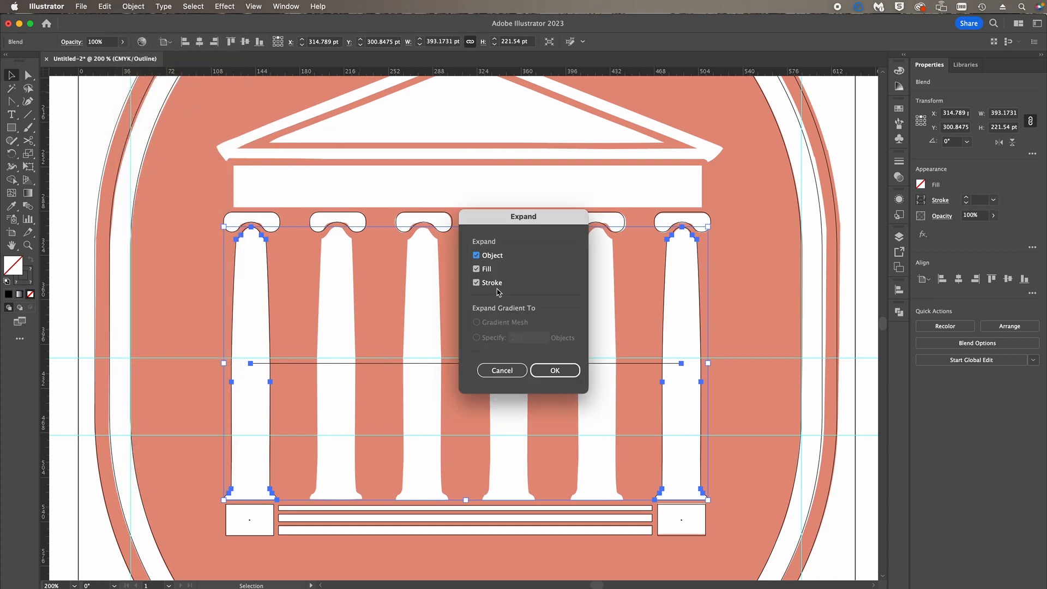
click(546, 371)
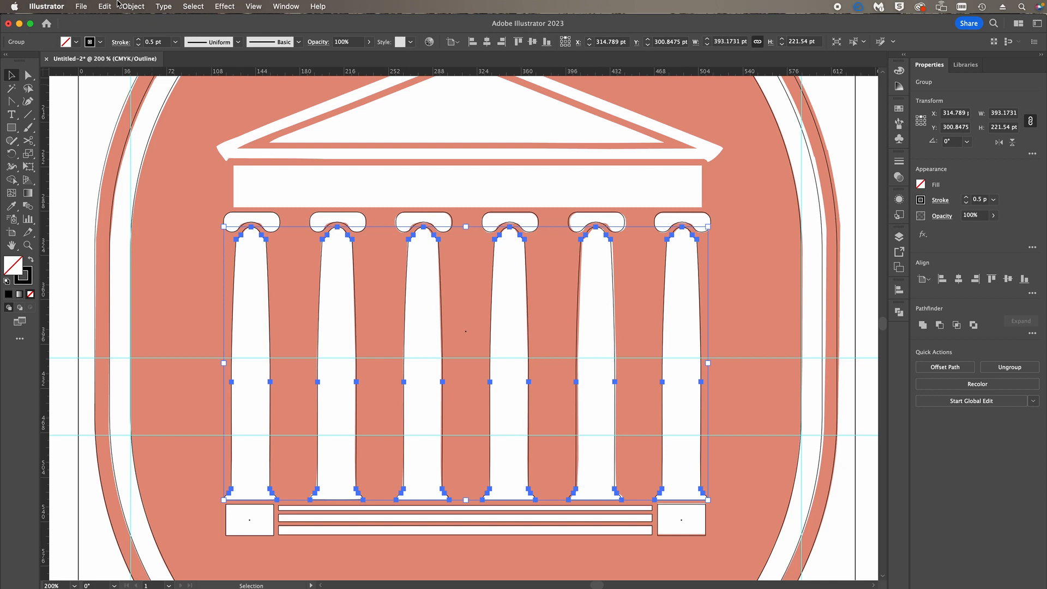
key(super+y)
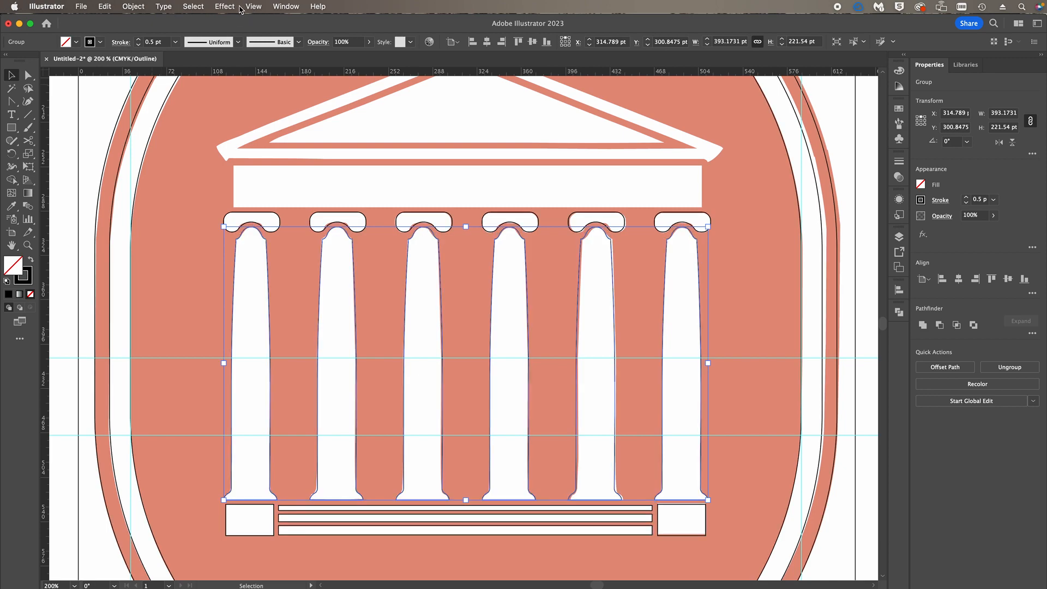
click(66, 122)
Draw a rectangle about 380.6 by 33.7 pt over the white horizontal band between the pediment and the capitals
scroll(328, 174, up, 4)
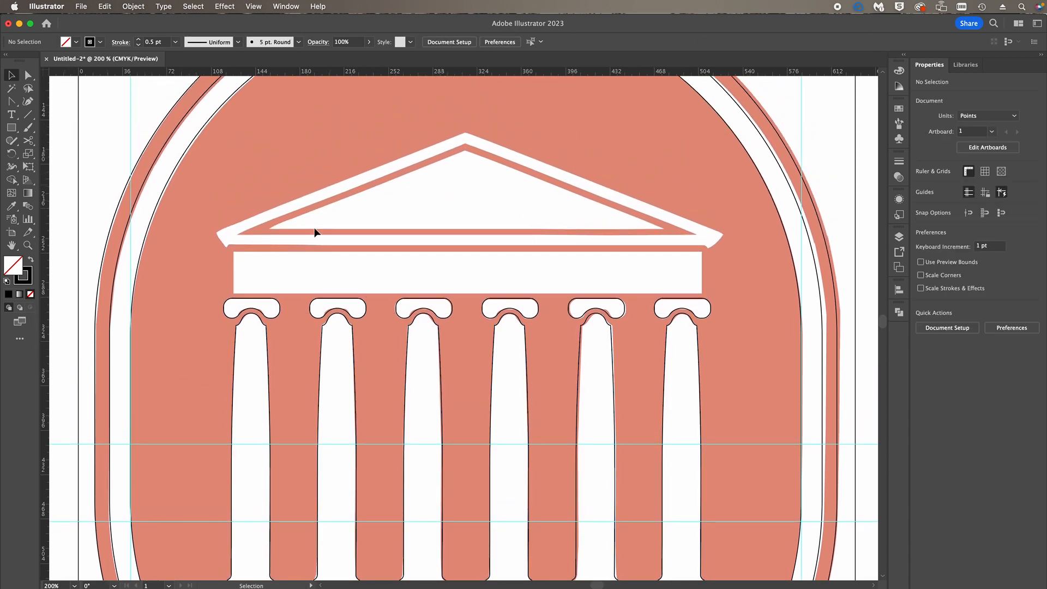
click(11, 128)
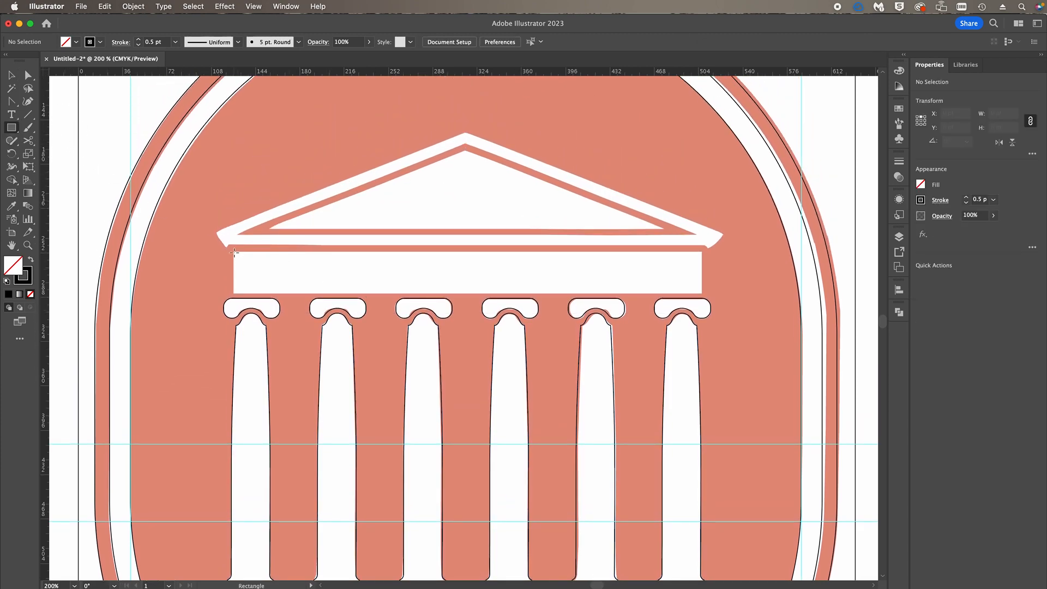
drag(234, 252, 702, 293)
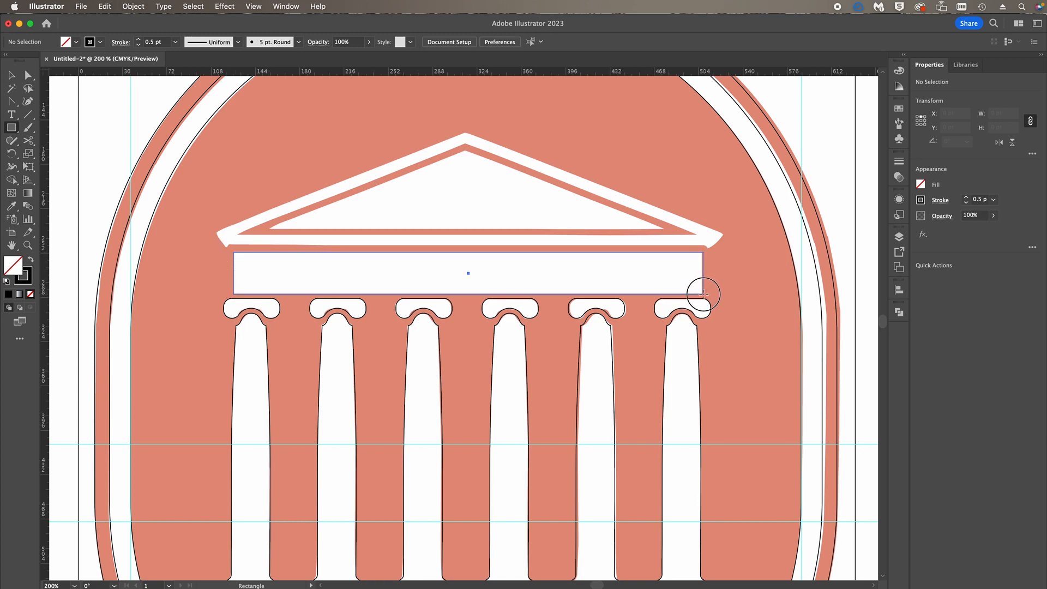
Draw a three-sided polygon about 71 by 83 pt in the middle of the pediment
scroll(520, 290, up, 3)
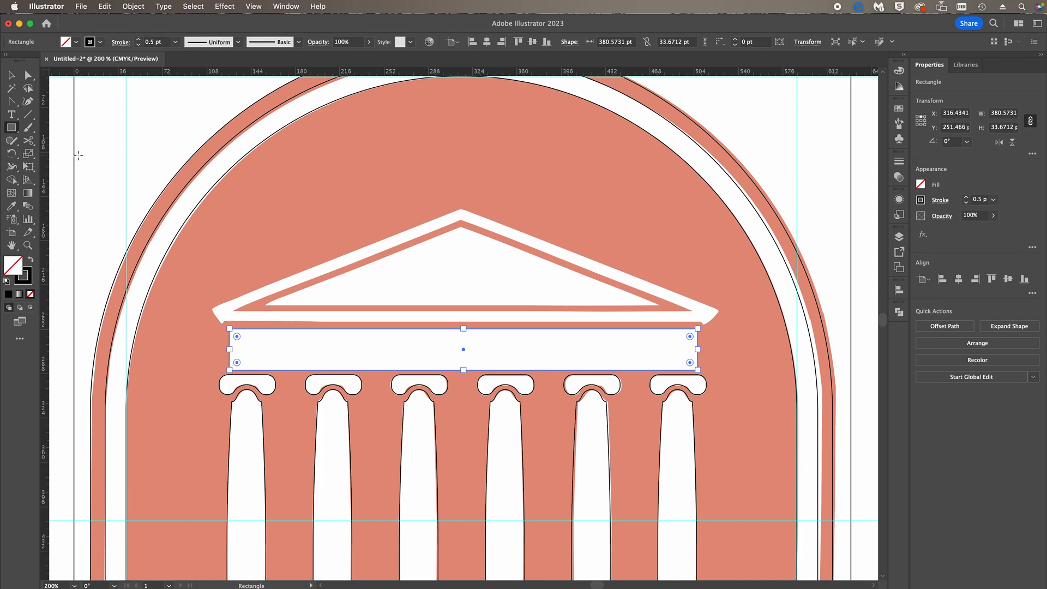
click(11, 129)
click(14, 132)
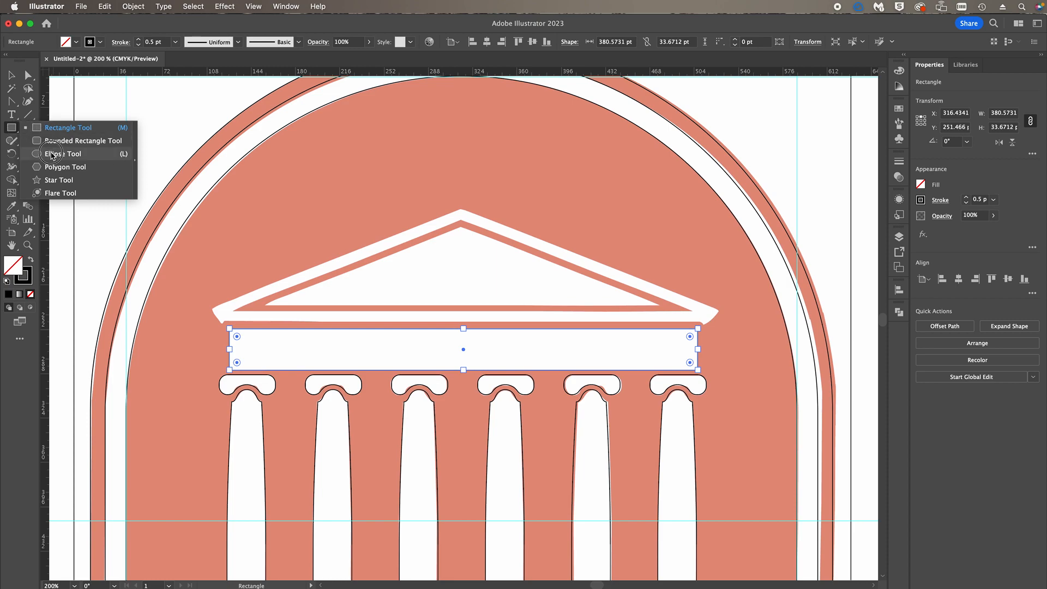
drag(461, 254, 461, 306)
key(Up)
key(Up)
key(Up)
key(Up)
key(Up)
key(Up)
key(Up)
key(Up)
key(Up)
key(Down)
key(Down)
key(Down)
key(Down)
key(Down)
key(Up)
key(Up)
key(Up)
key(Down)
key(v)
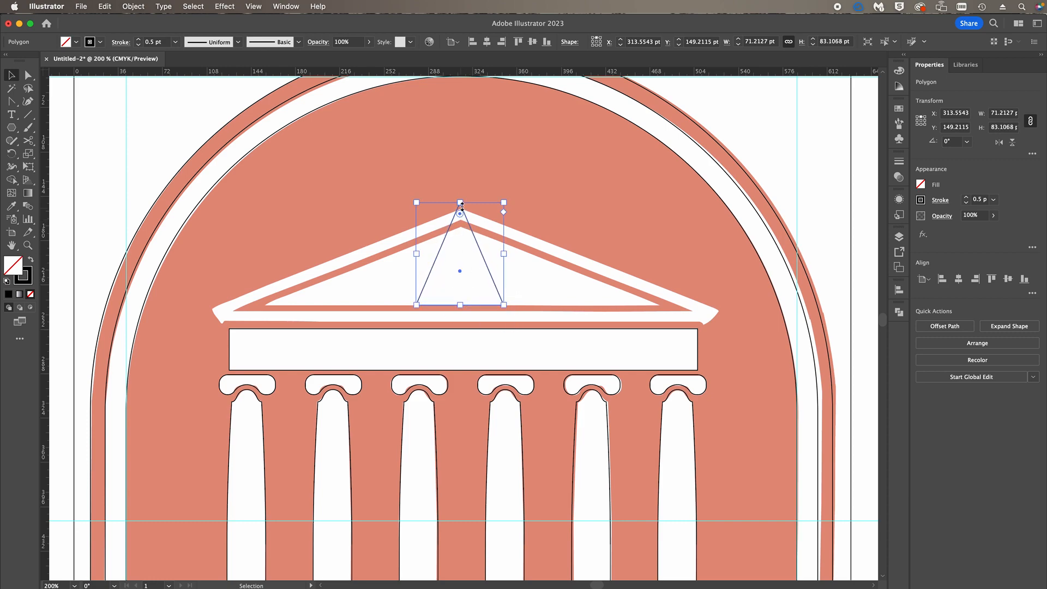
Resize the triangle to about 320.4 by 64 pt so it matches the white inner triangle of the pediment
drag(460, 204, 460, 226)
drag(416, 266, 266, 262)
drag(504, 266, 660, 279)
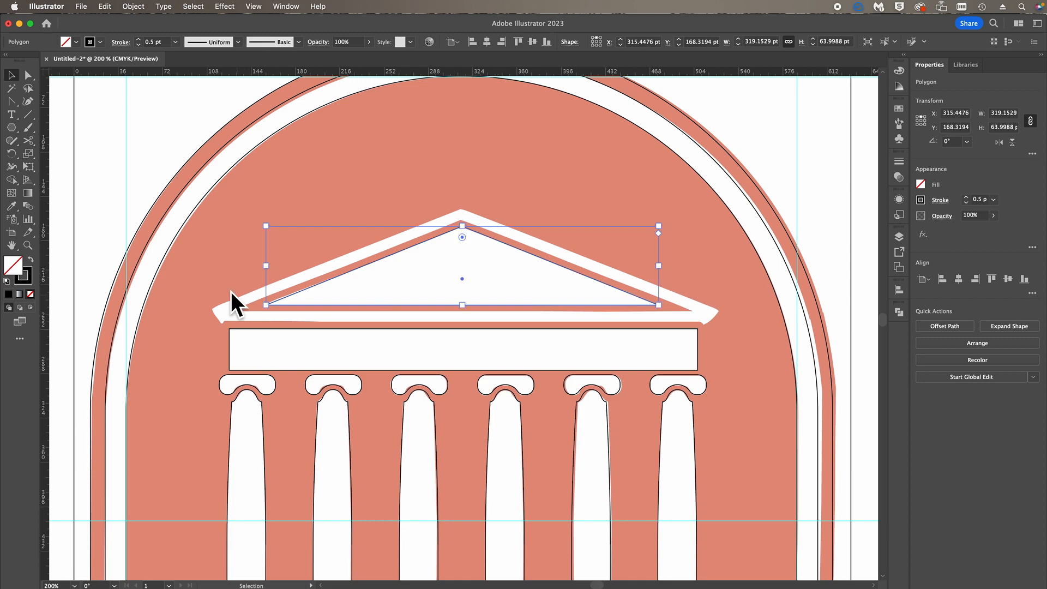
drag(265, 266, 266, 265)
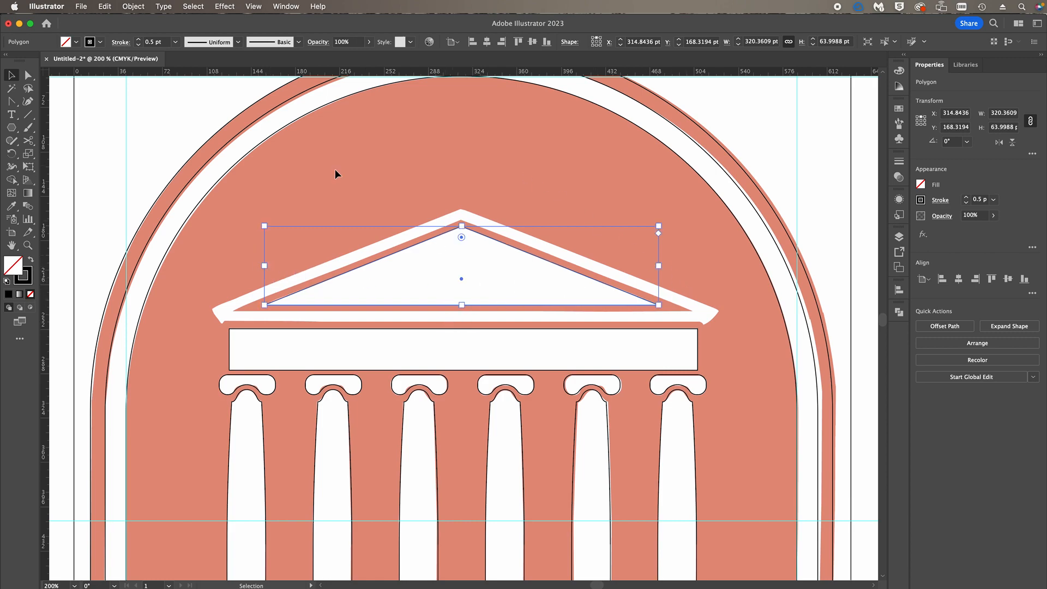
Offset the inner pediment triangle's path outward by 4 pt with Miter joins and a raised miter limit for sharp corners
click(131, 8)
mouse_move(175, 303)
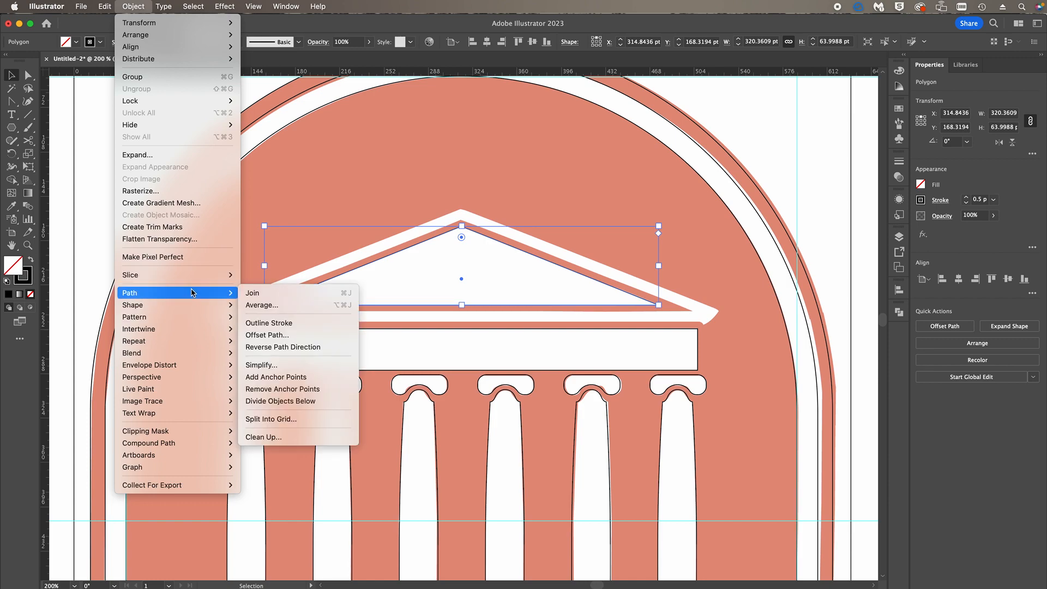
click(306, 335)
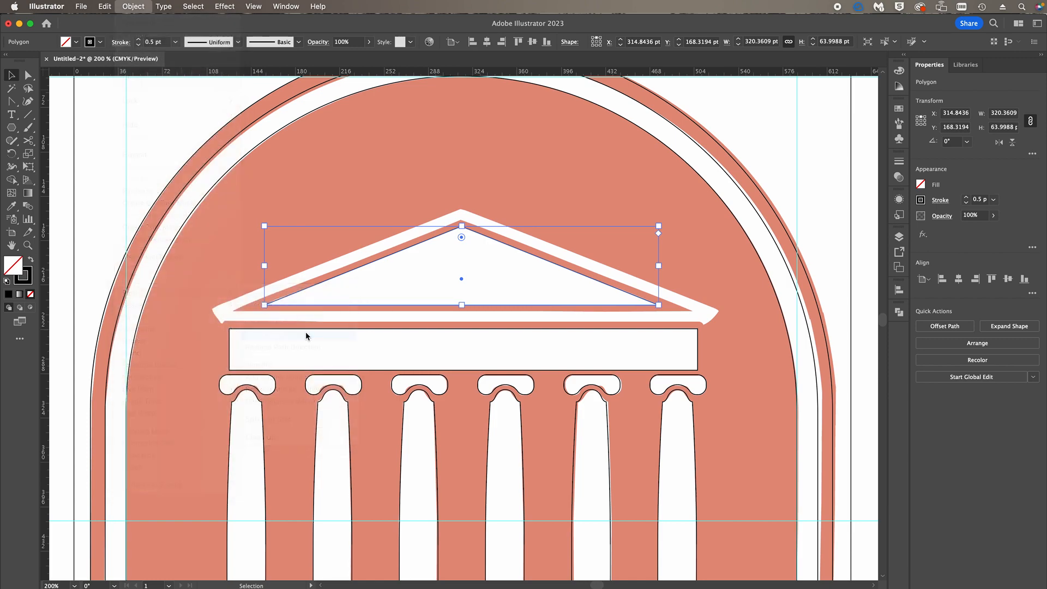
click(866, 208)
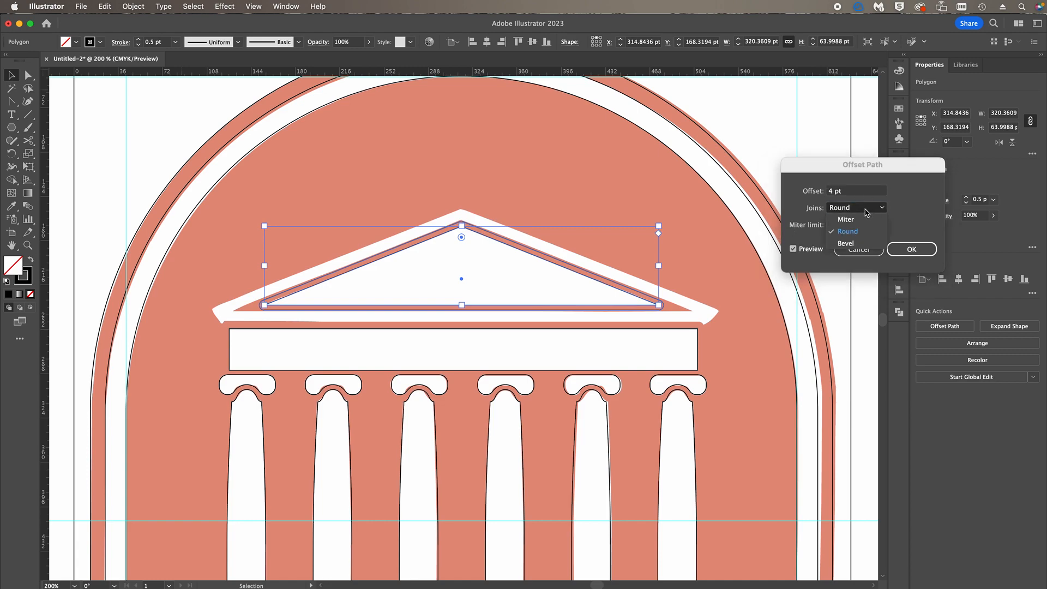
click(869, 220)
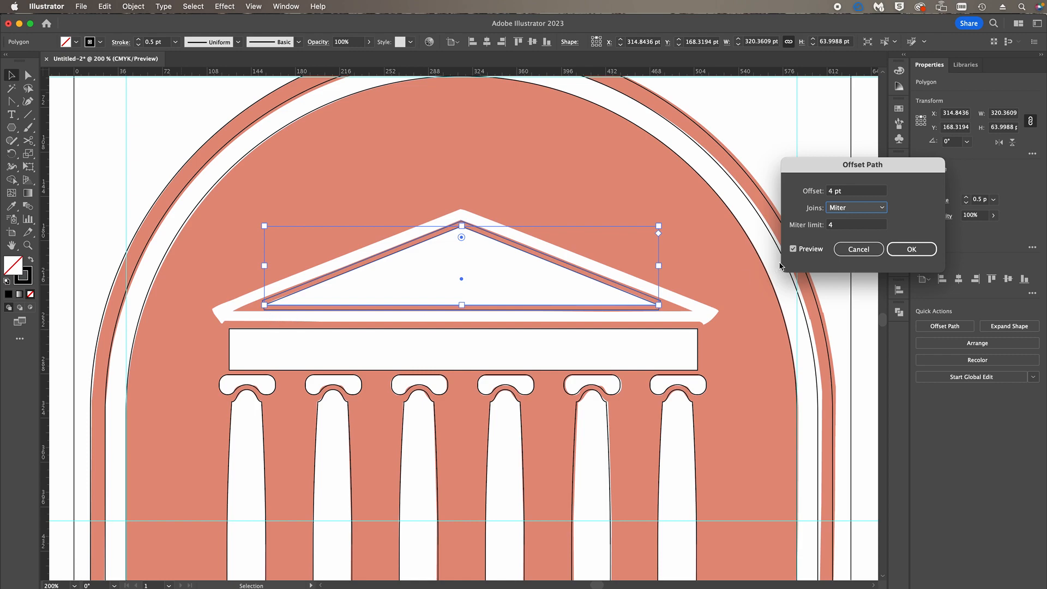
click(841, 225)
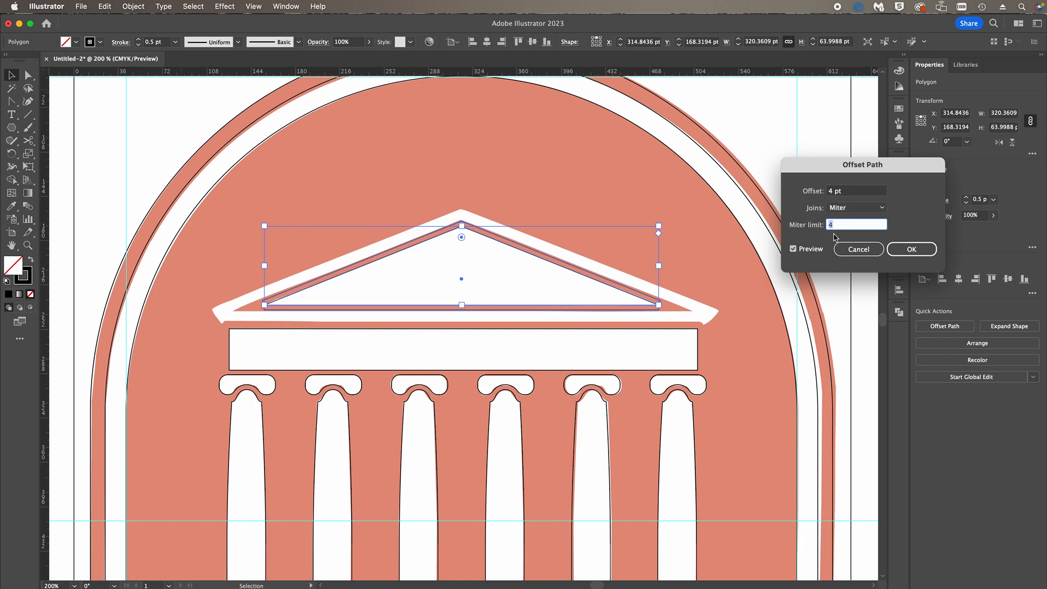
key(Up)
key(Return)
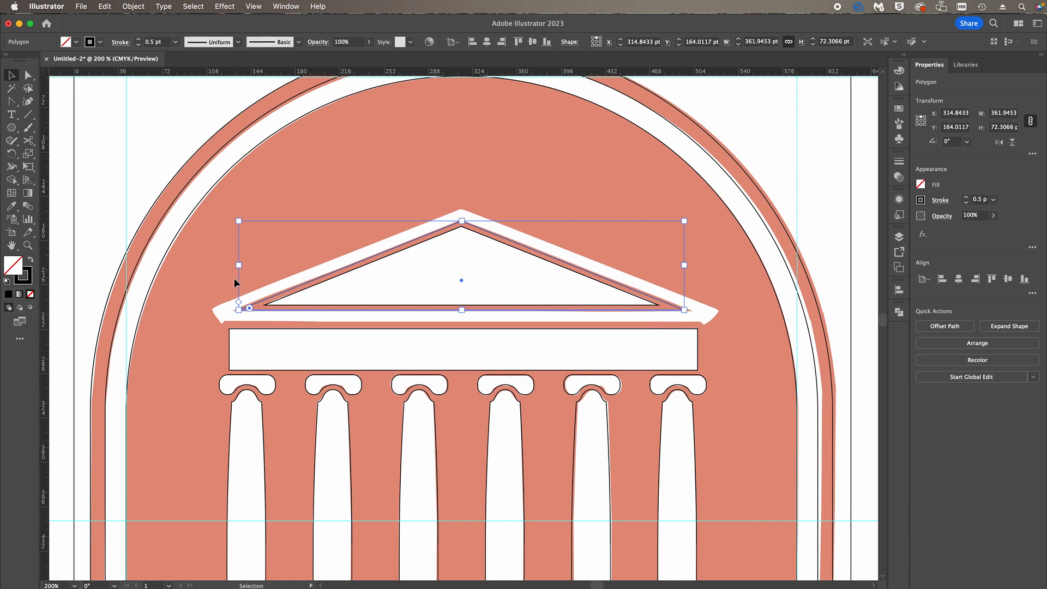
Resize the offset pediment triangle to about 370.9 by 74.1 pt so it follows the inner edge of the white pediment outline
drag(241, 268, 235, 268)
drag(683, 266, 689, 268)
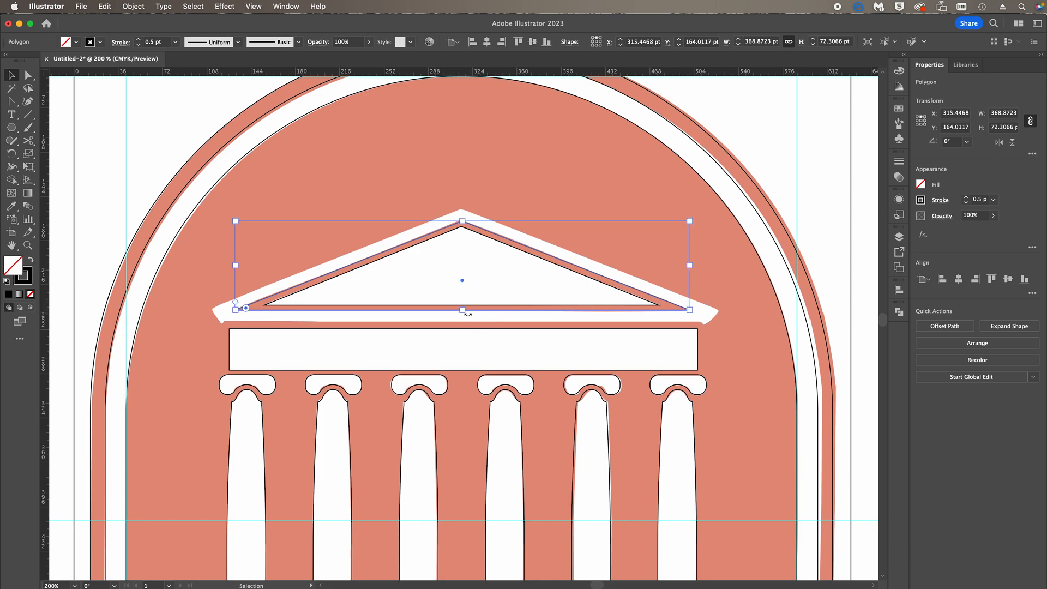
drag(462, 311, 463, 312)
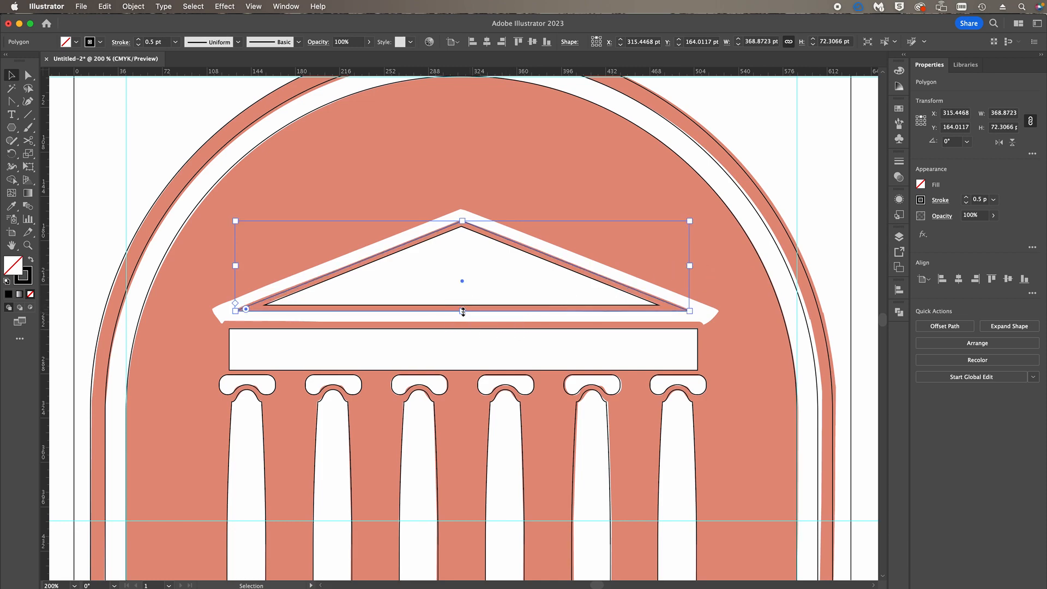
mouse_move(465, 222)
mouse_down()
mouse_move(461, 211)
mouse_move(464, 220)
mouse_up()
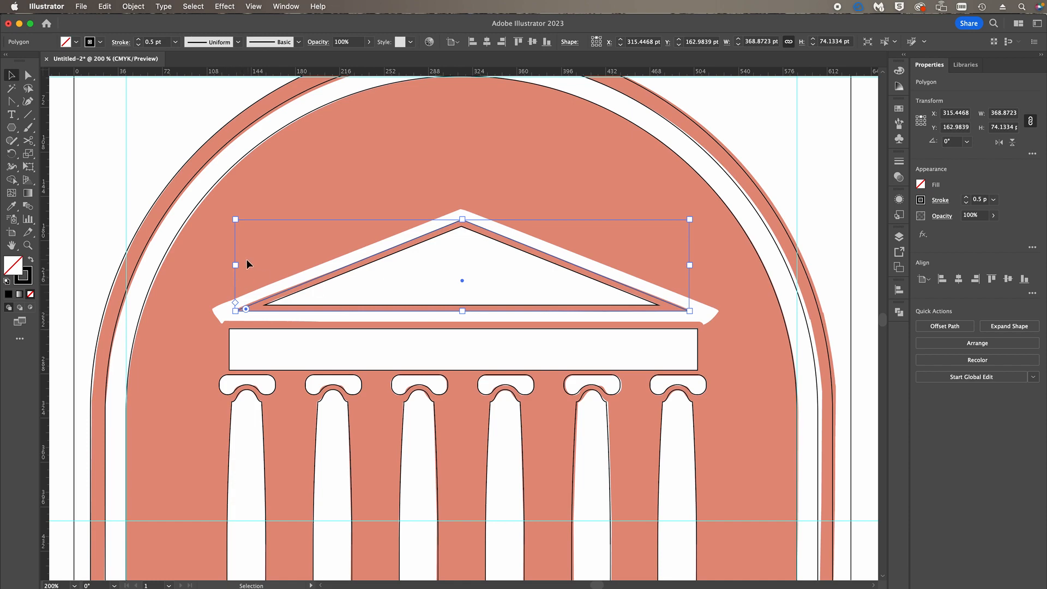
mouse_move(236, 266)
mouse_down()
mouse_move(222, 263)
mouse_move(234, 266)
mouse_up()
drag(688, 264, 691, 264)
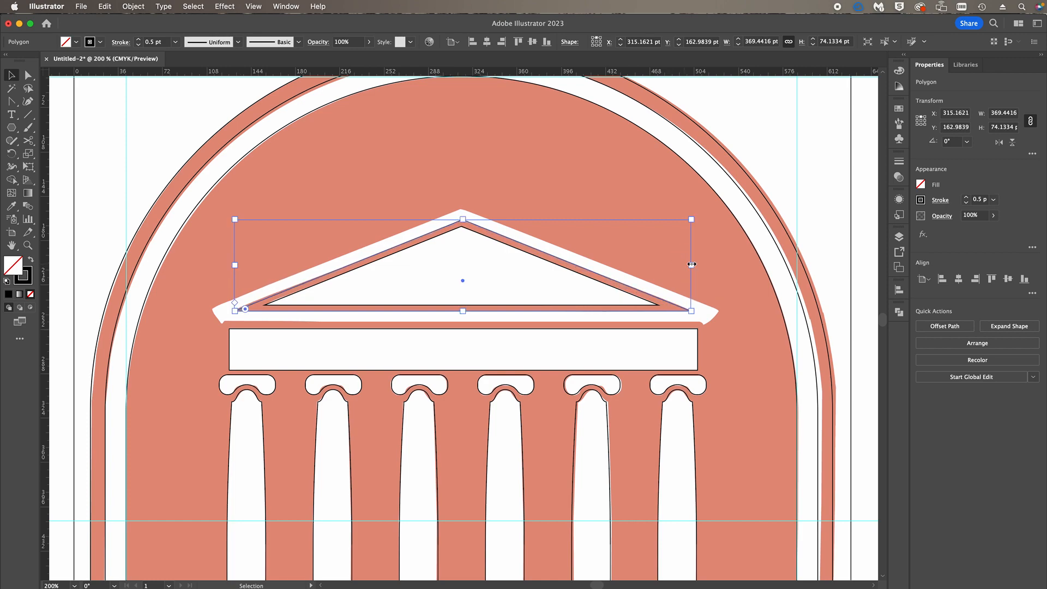
Offset this triangle's path outward by 9 pt with Miter joins, and enlarge the new outer triangle to about 490.5 by 98 pt, reaching the band
click(133, 6)
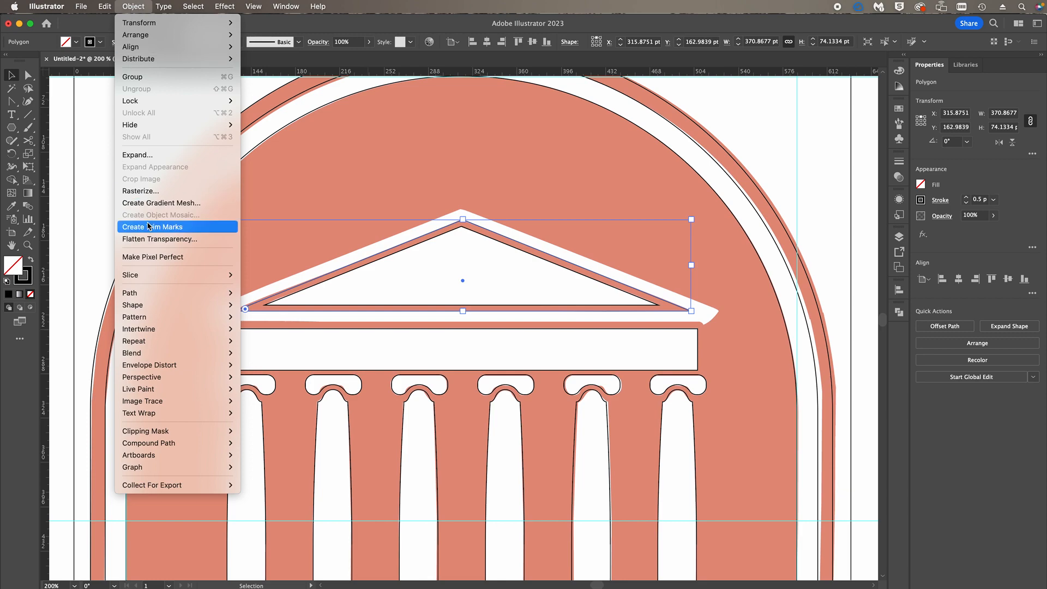
mouse_move(152, 293)
click(266, 335)
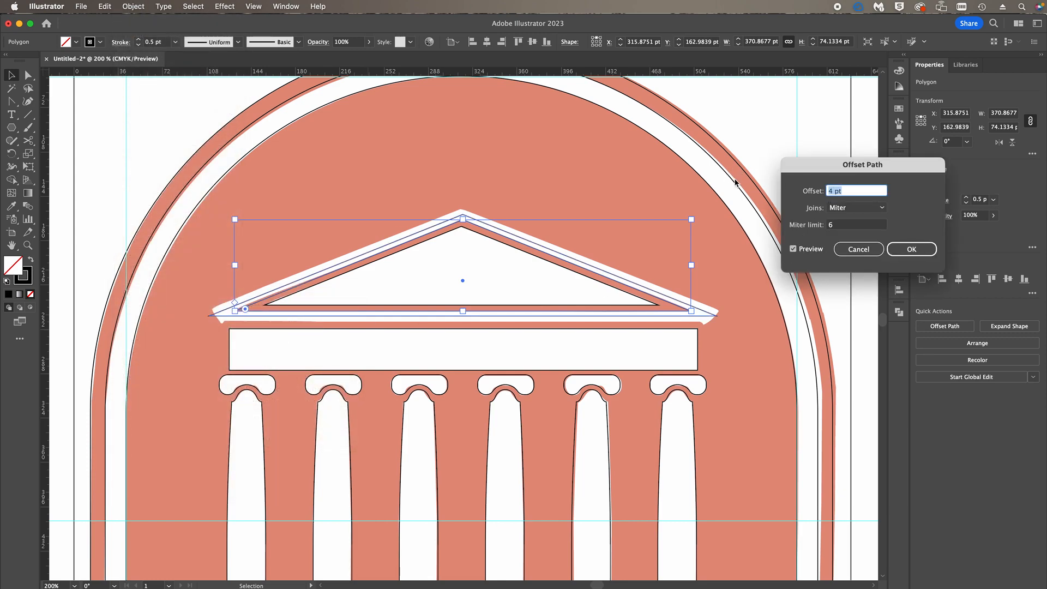
key(Up)
key(Up)
key(Up)
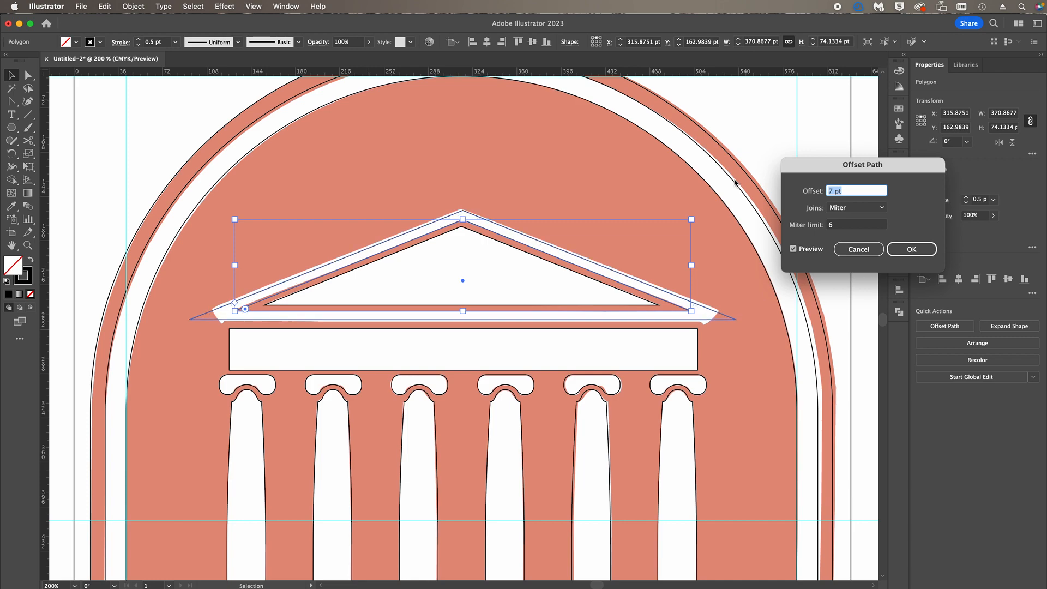
key(Up)
key(Up)
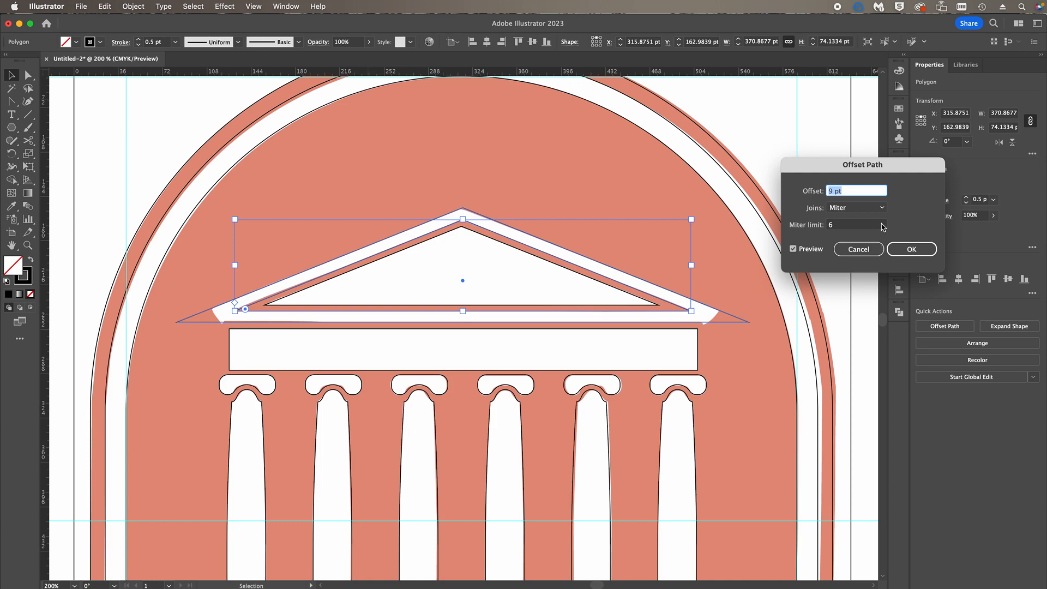
click(861, 228)
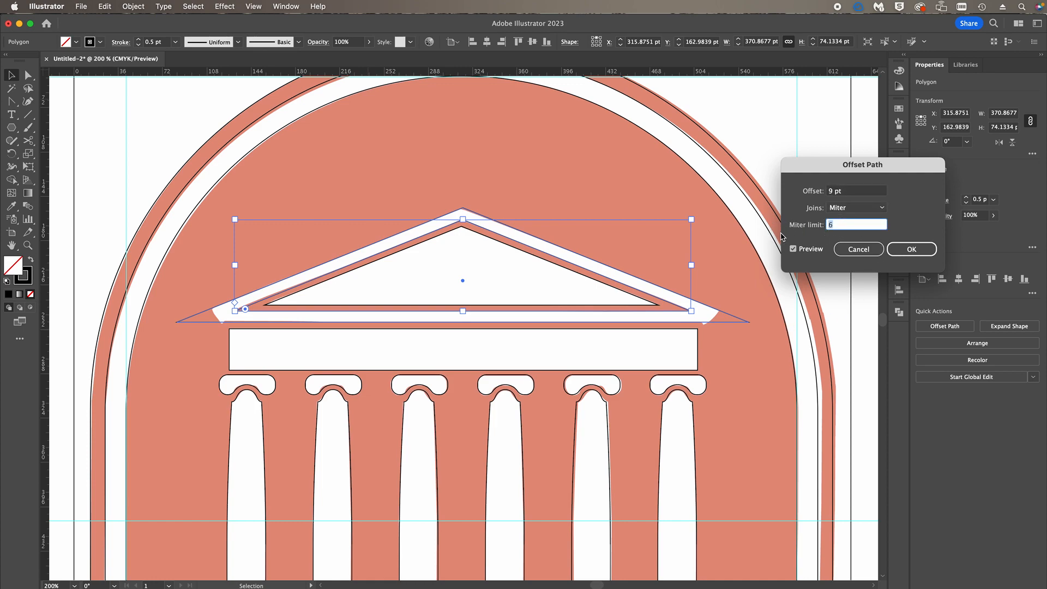
key(Down)
key(Up)
click(905, 249)
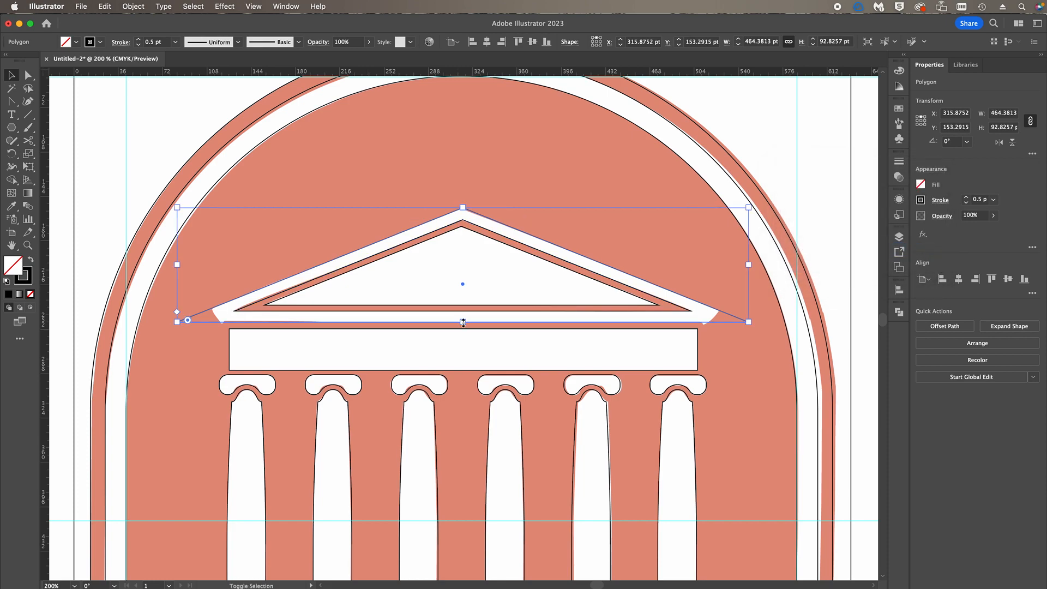
drag(463, 322, 459, 329)
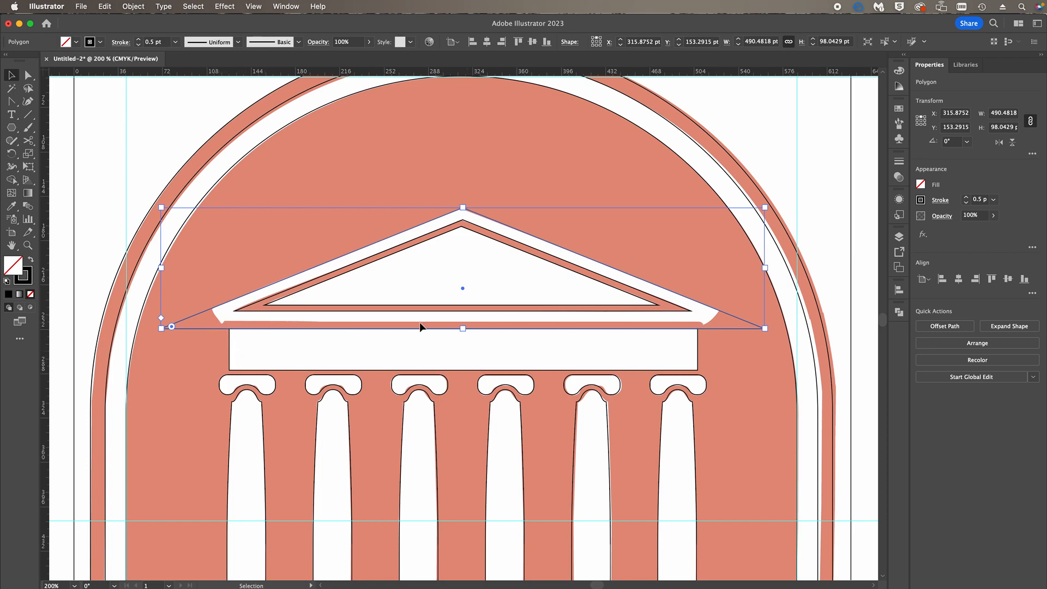
click(224, 319)
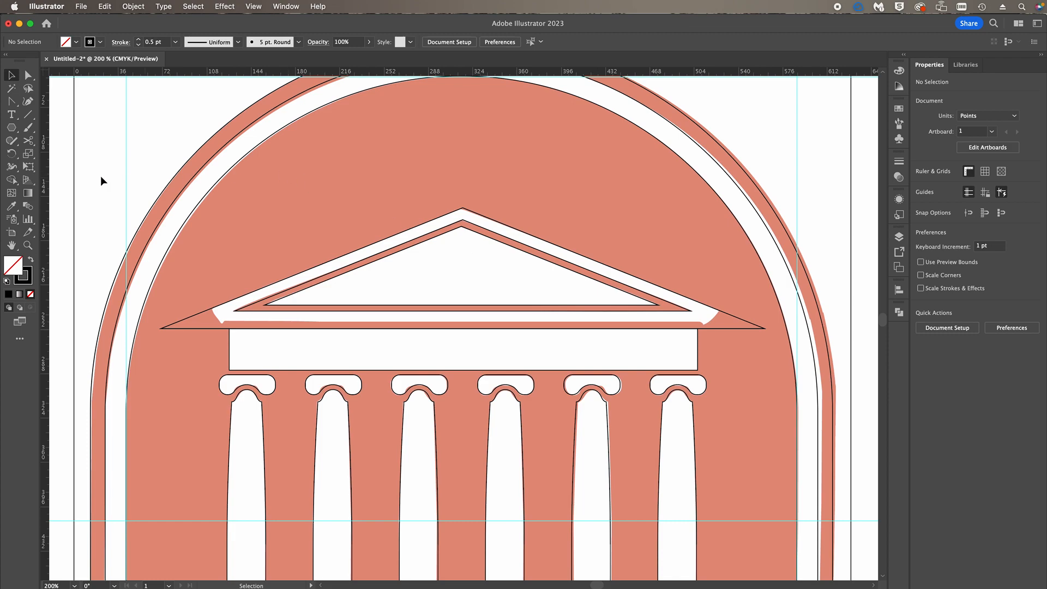
Draw a diagonal line about 39.1 by 37.1 pt along the angled cut at the pediment's right corner, extending past the outer triangle
click(29, 114)
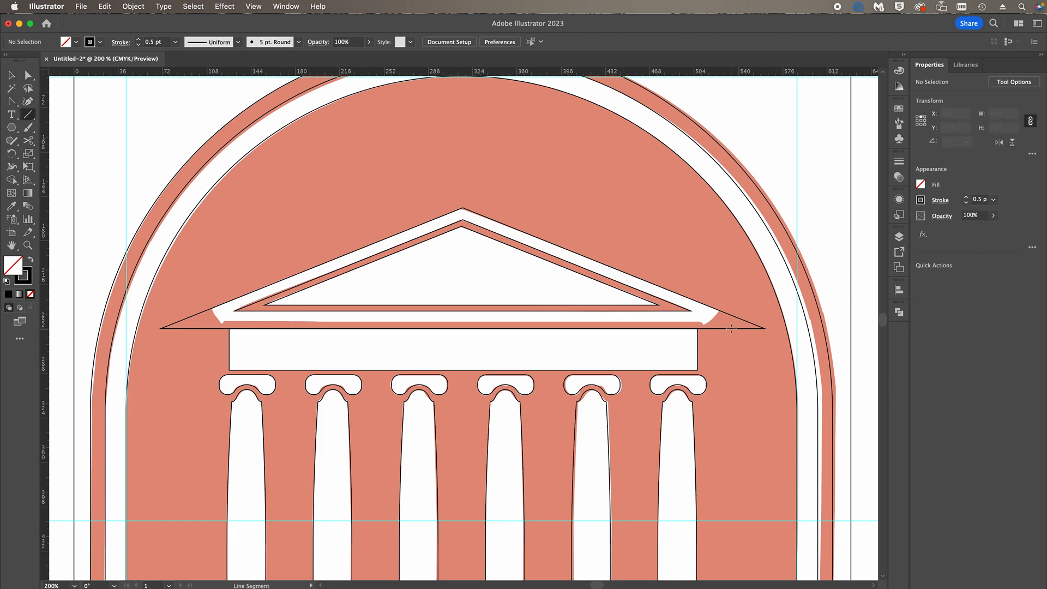
drag(727, 302, 695, 333)
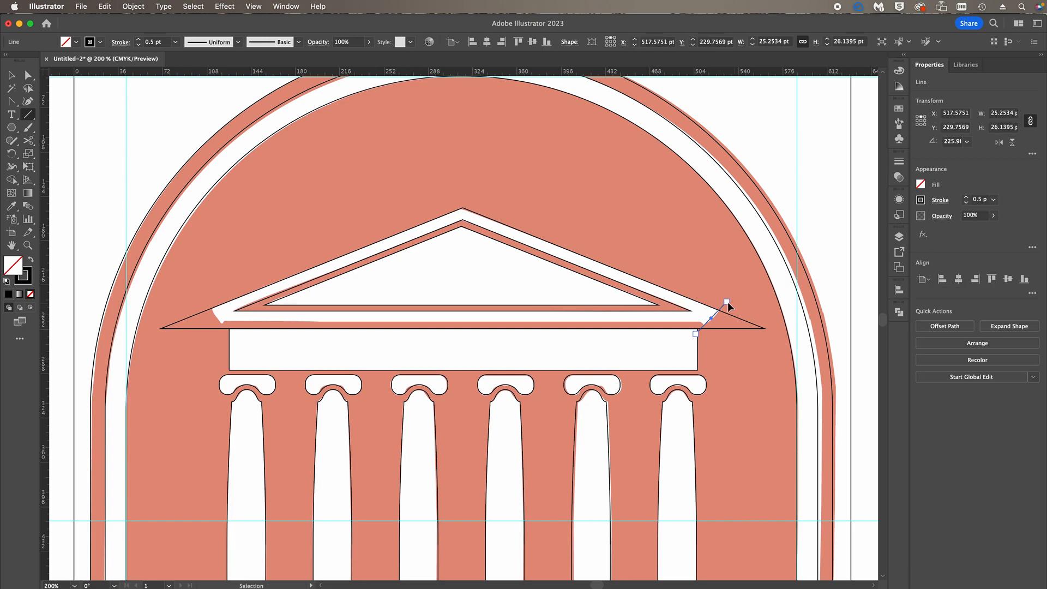
drag(727, 302, 732, 298)
drag(695, 335, 684, 346)
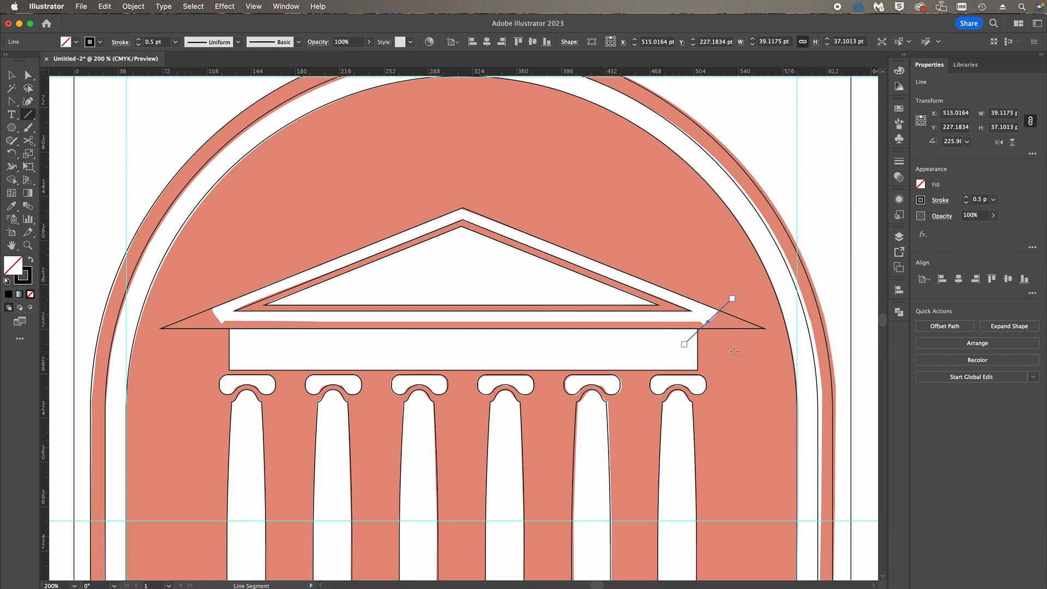
key(v)
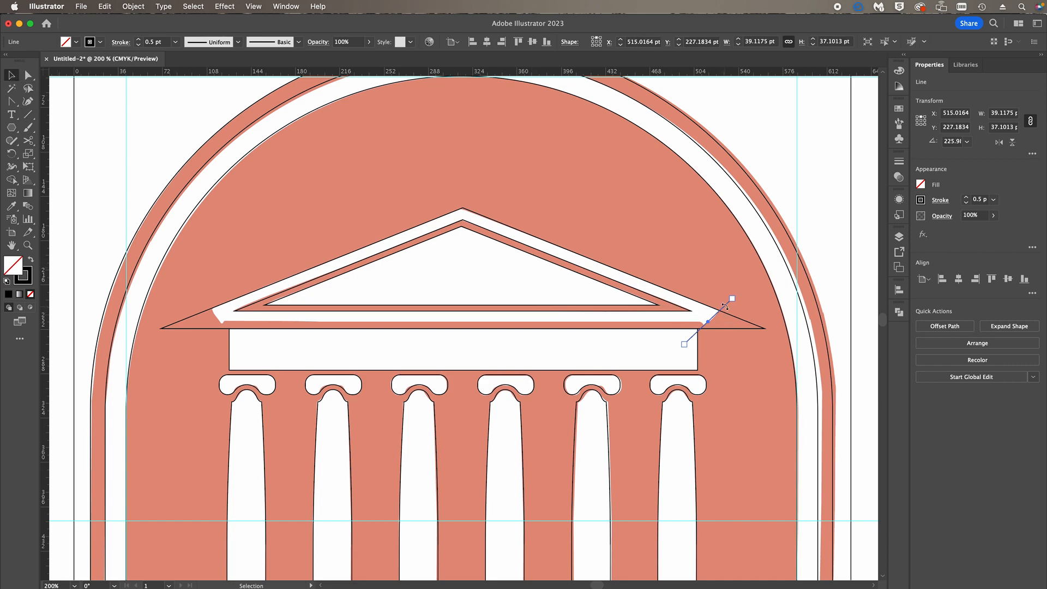
Set up a Transform Each on the diagonal line with 0 pt horizontal movement, 100% scale and Reflect Y enabled
click(144, 8)
mouse_move(148, 26)
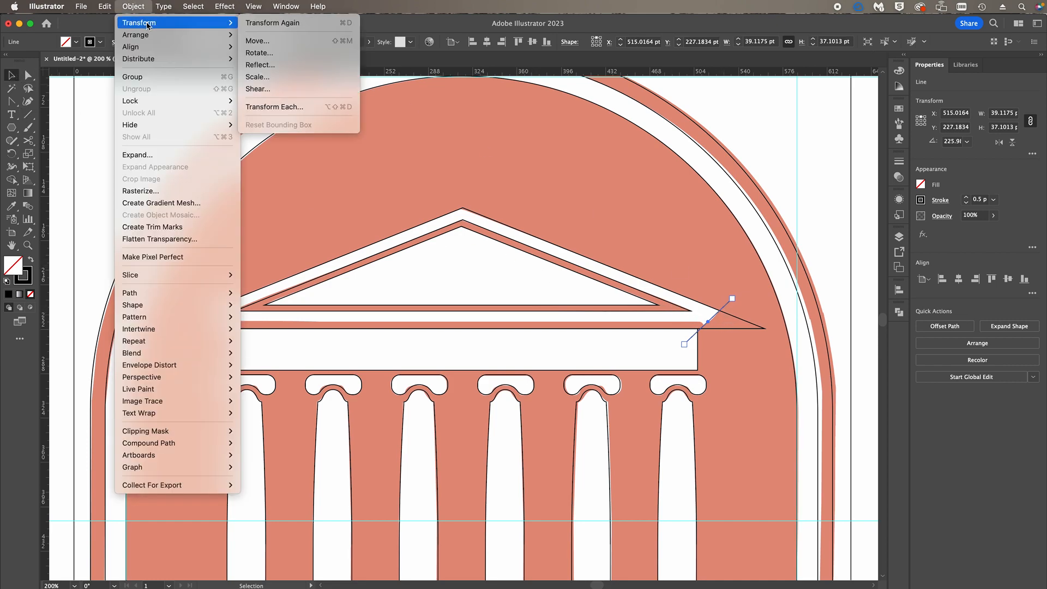
click(291, 107)
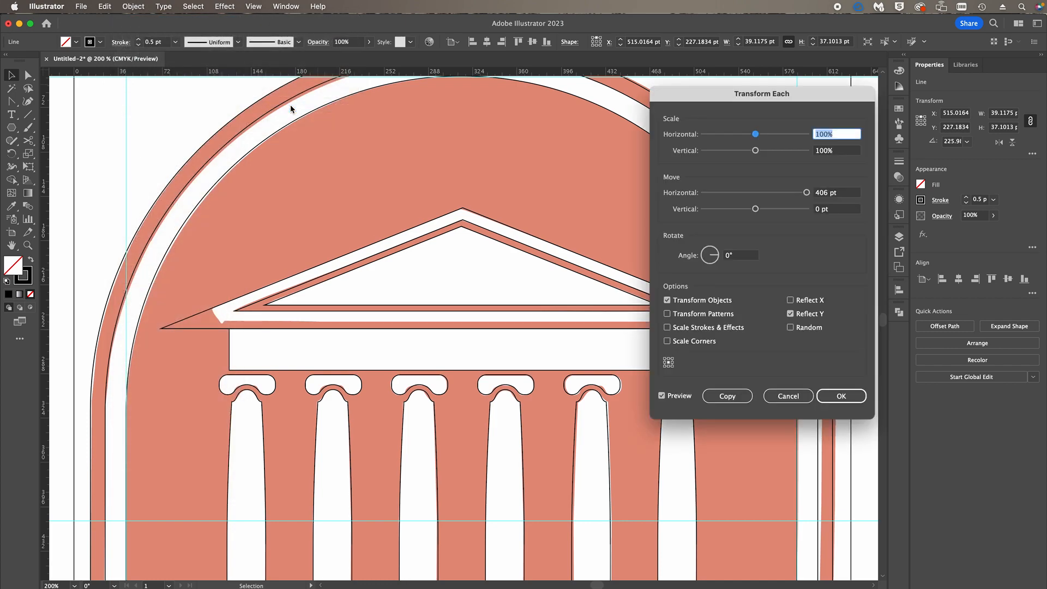
drag(840, 94, 260, 152)
key(Tab)
key(Tab)
text(0)
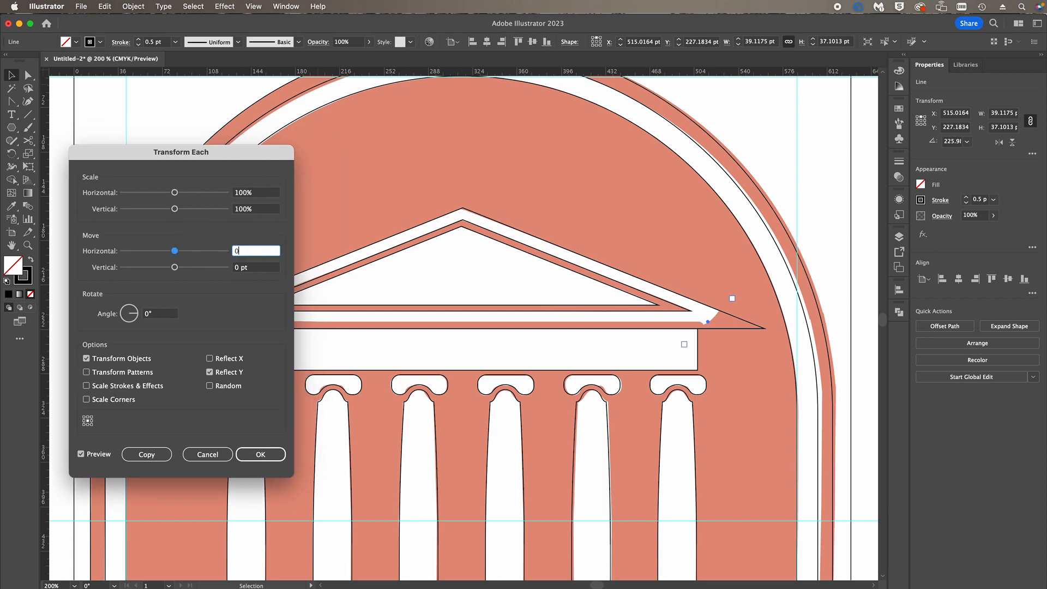
click(267, 208)
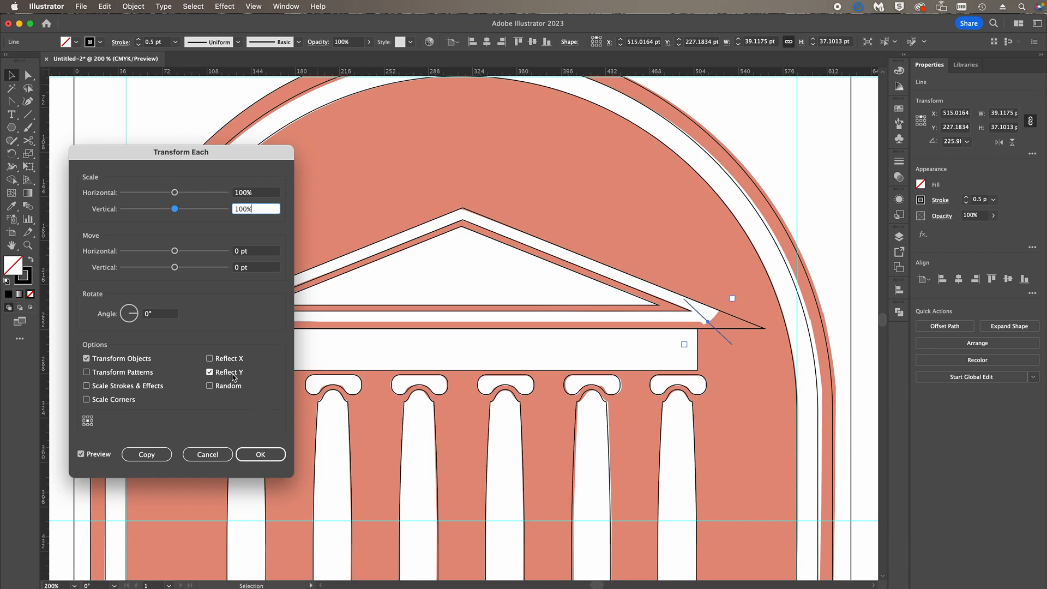
click(210, 372)
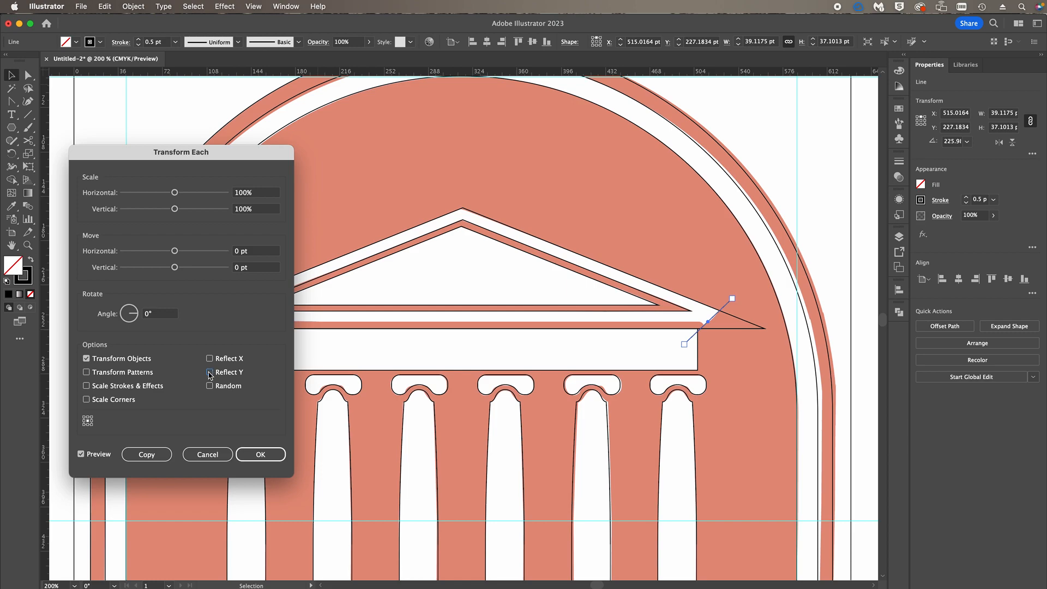
click(210, 373)
click(210, 373)
click(209, 373)
click(210, 373)
click(210, 372)
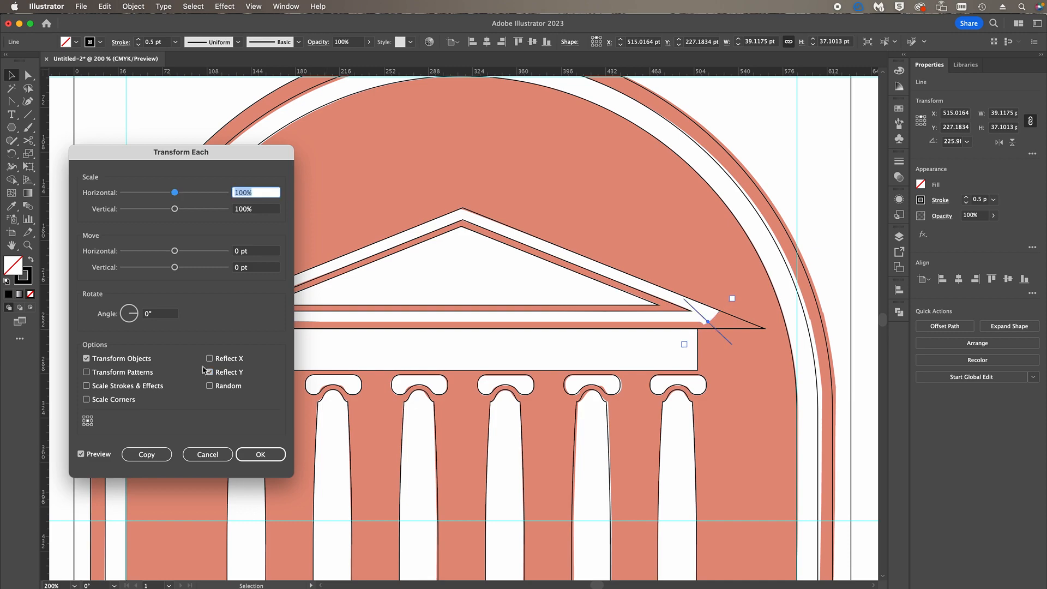
Shift the reflected line horizontally to the angled cut at the pediment's left corner, at X about 118 pt, and create it as a copy
drag(281, 160, 1005, 172)
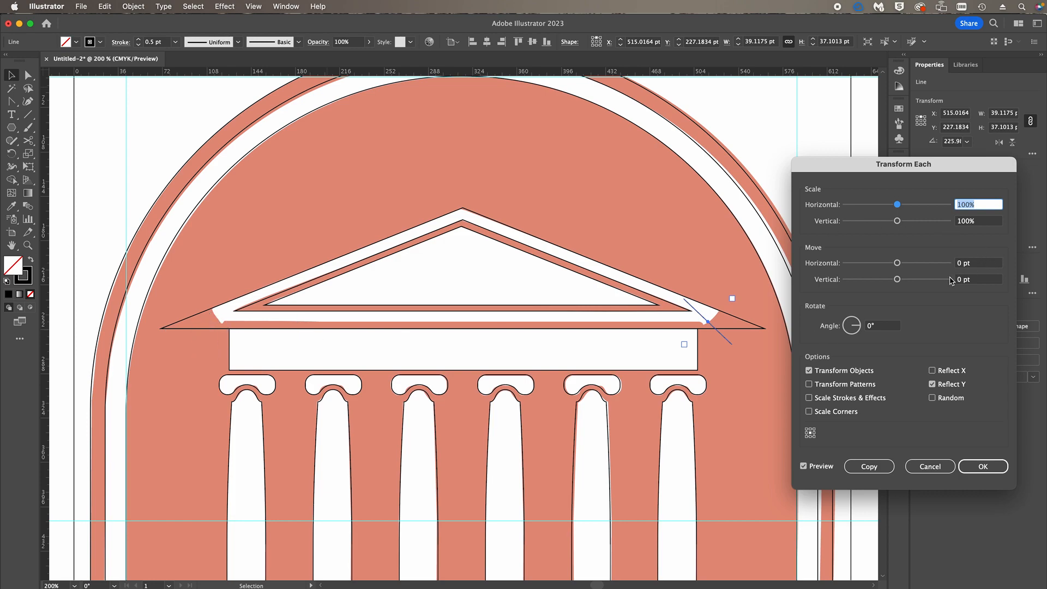
click(976, 265)
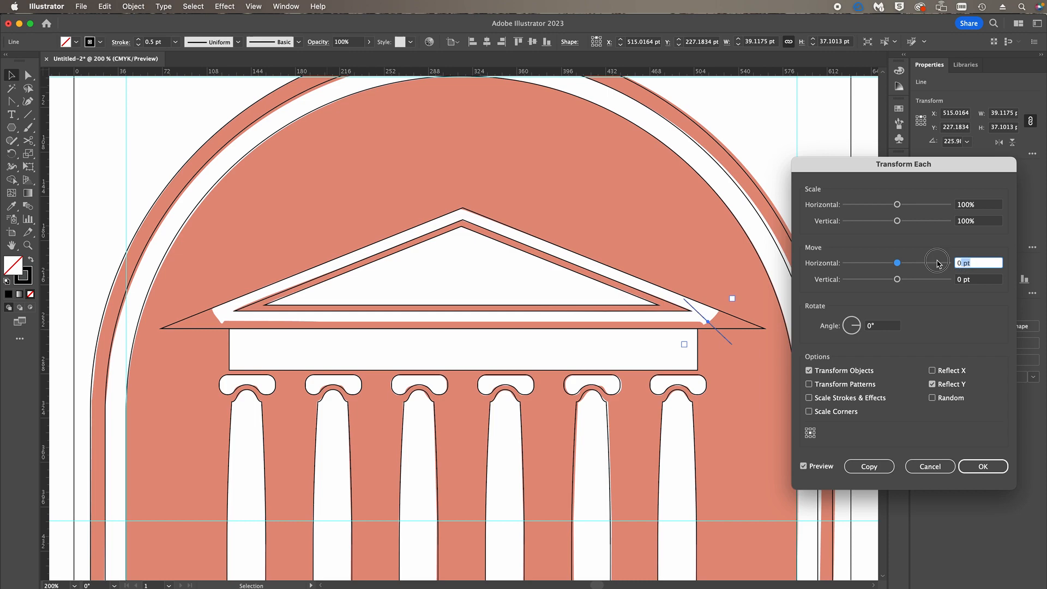
key(shift+Down)
key(shift+Down)
key(shift+Down)
key(shift+Down)
key(shift+Down)
key(shift+Down)
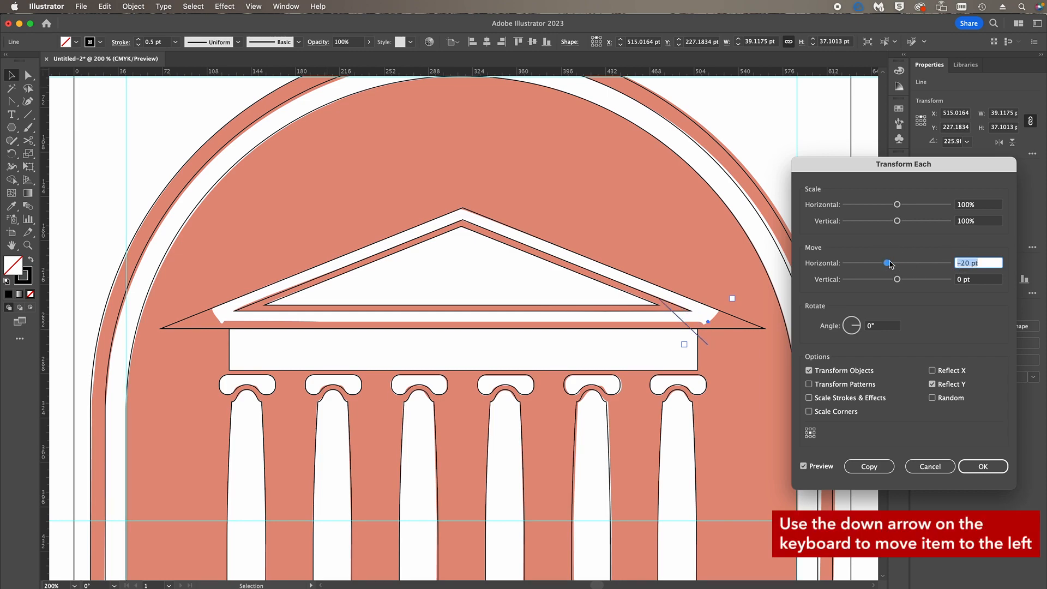
key(shift+Down)
key(shift+Down)
key(shift+Down)
key(shift+Down)
key(shift+Down)
key(shift+Down)
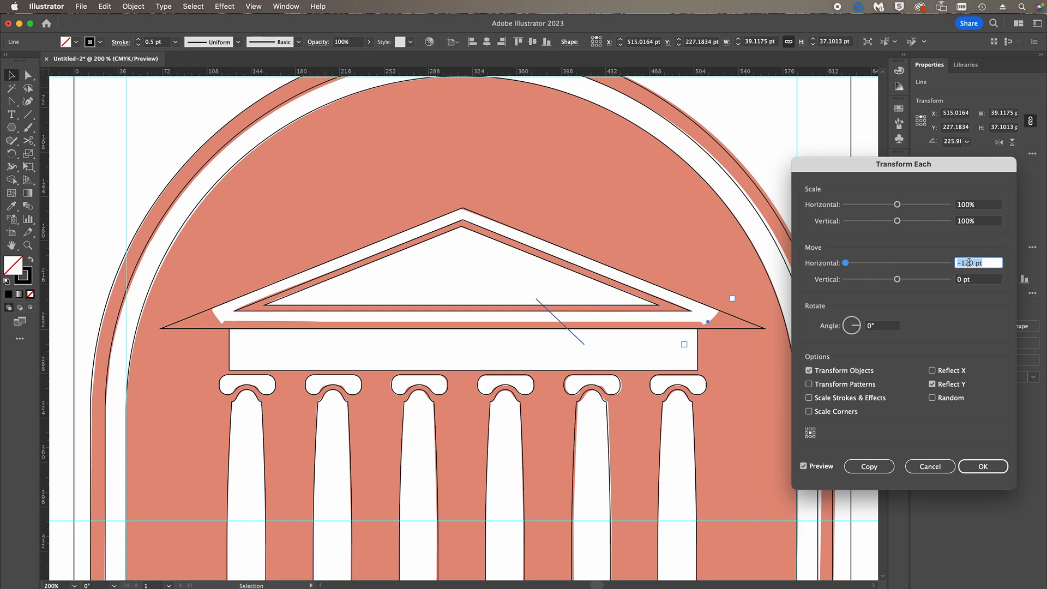
key(shift+Down)
key(shift+Down)
key(shift+Down)
key(shift+Down)
key(shift+Down)
key(shift+Down)
key(shift+Down)
key(shift+Down)
key(shift+Down)
key(shift+Down)
key(shift+Down)
key(shift+Down)
key(shift+Down)
key(shift+Down)
key(shift+Down)
key(shift+Down)
key(shift+Down)
key(shift+Down)
key(shift+Down)
key(shift+Down)
key(shift+Down)
key(shift+Down)
key(shift+Down)
key(shift+Down)
key(shift+Down)
key(shift+Down)
key(shift+Down)
key(shift+Down)
key(Up)
key(Up)
key(Up)
key(Up)
key(Up)
key(Up)
key(Down)
key(Down)
key(Down)
key(Down)
click(871, 467)
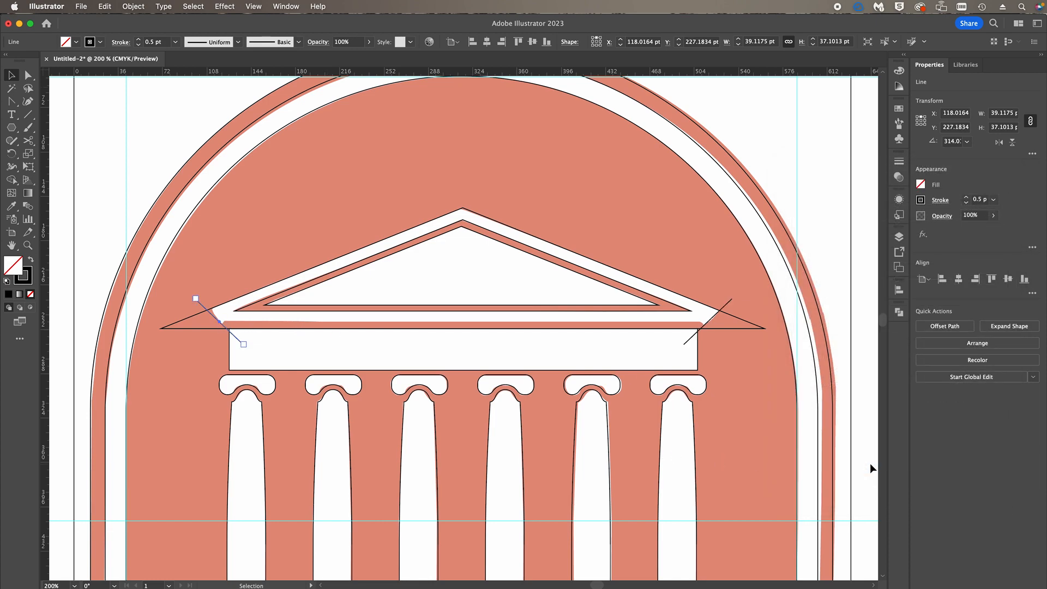
Group the two diagonal lines and align them with the outer triangle on their horizontal centers
click(730, 300)
shift+click(200, 307)
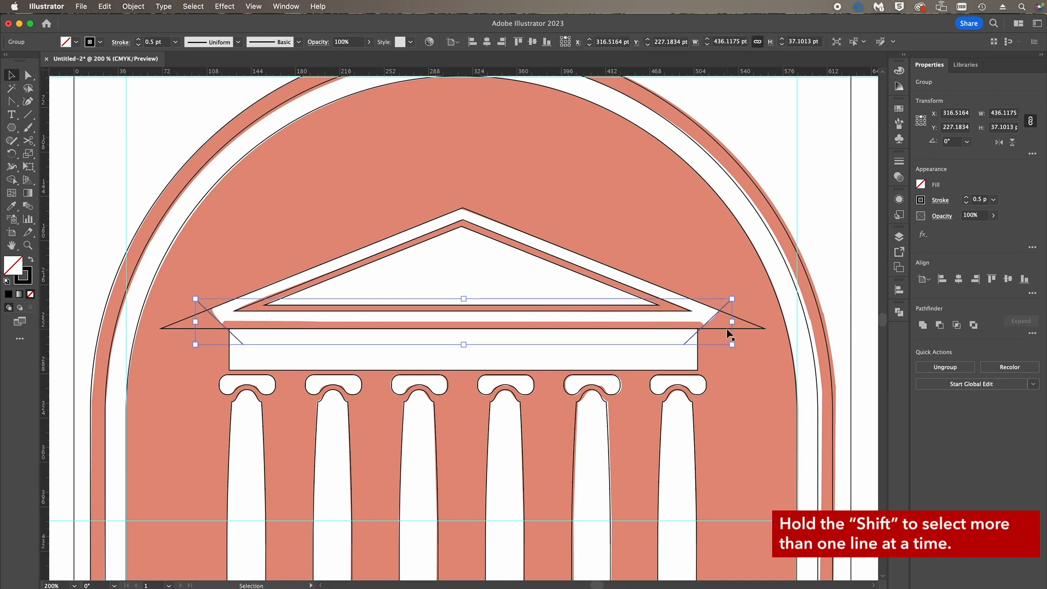
shift+click(757, 327)
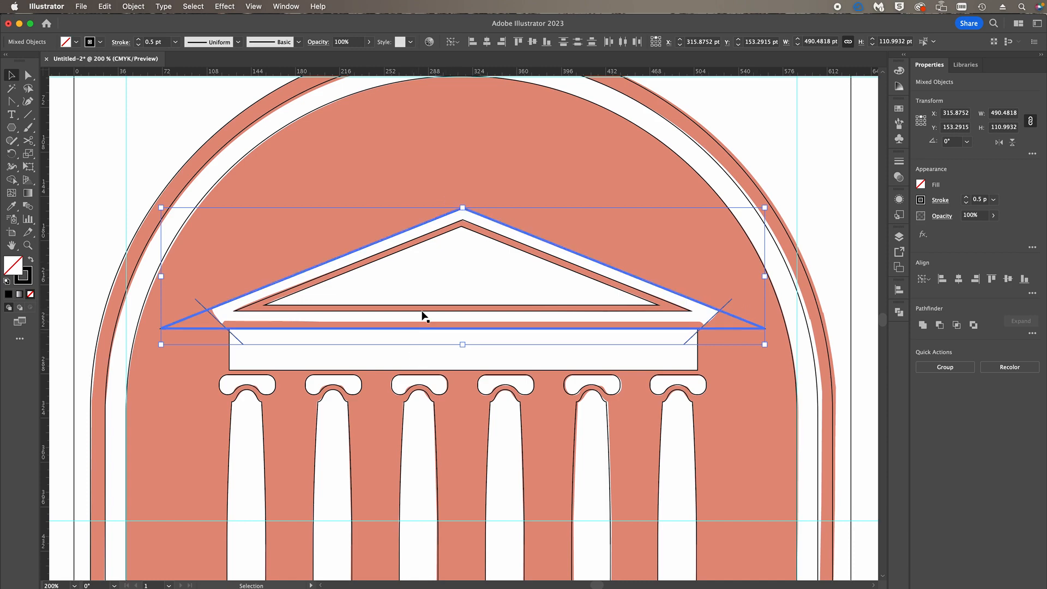
click(487, 43)
Select the lines and outer triangle, and use Shape Builder to remove the triangle's left tip and the left line's protruding ends
shift+click(727, 313)
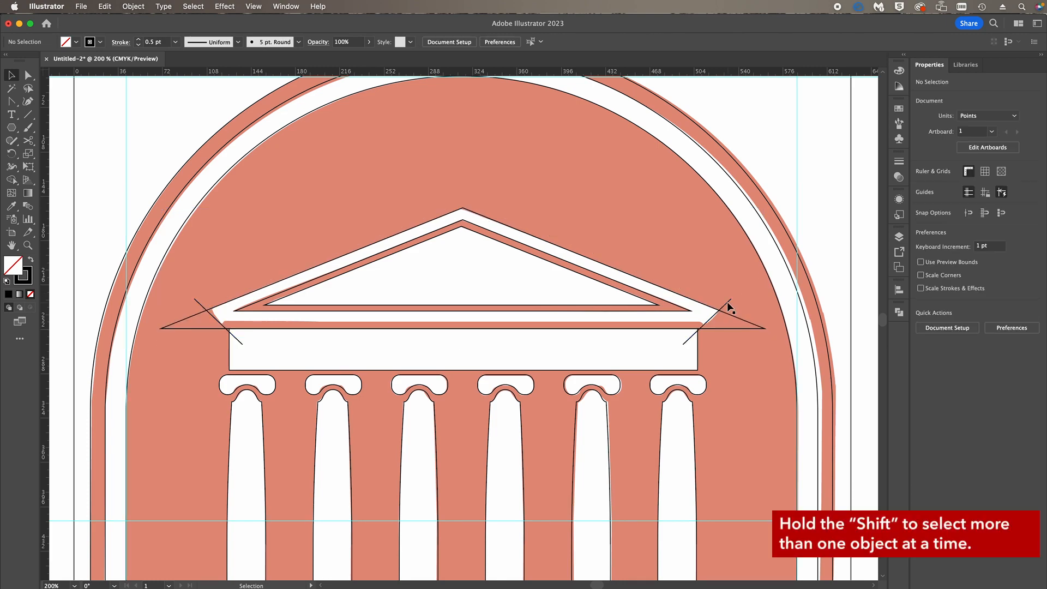
shift+click(755, 327)
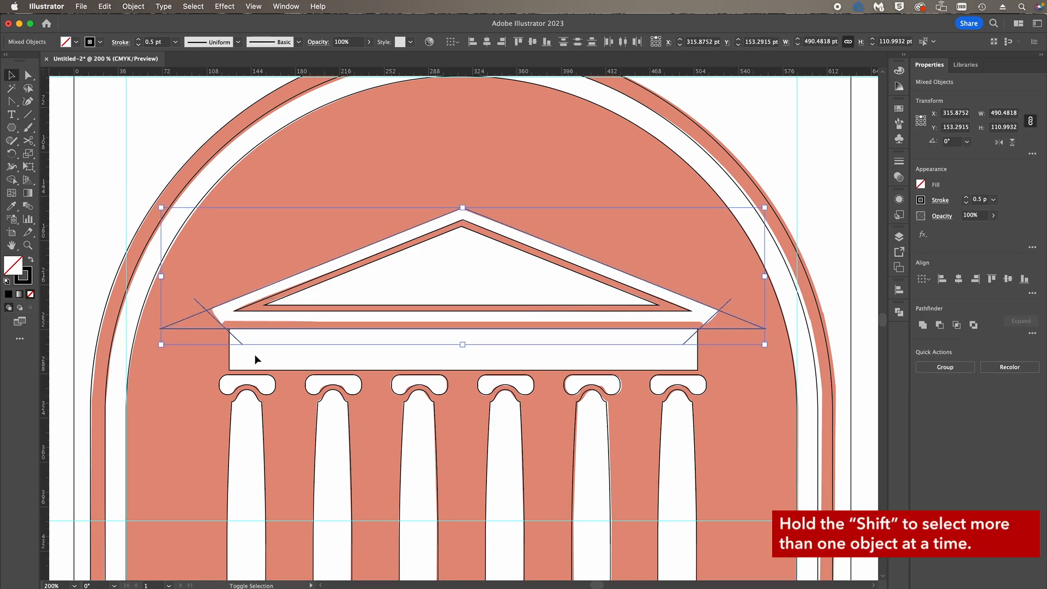
click(11, 180)
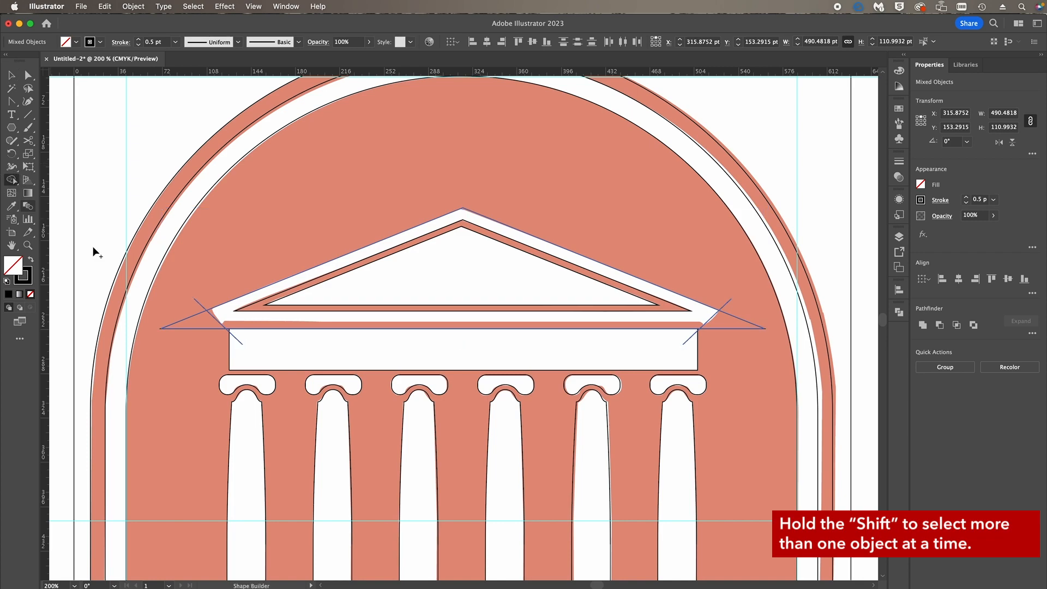
alt+click(205, 323)
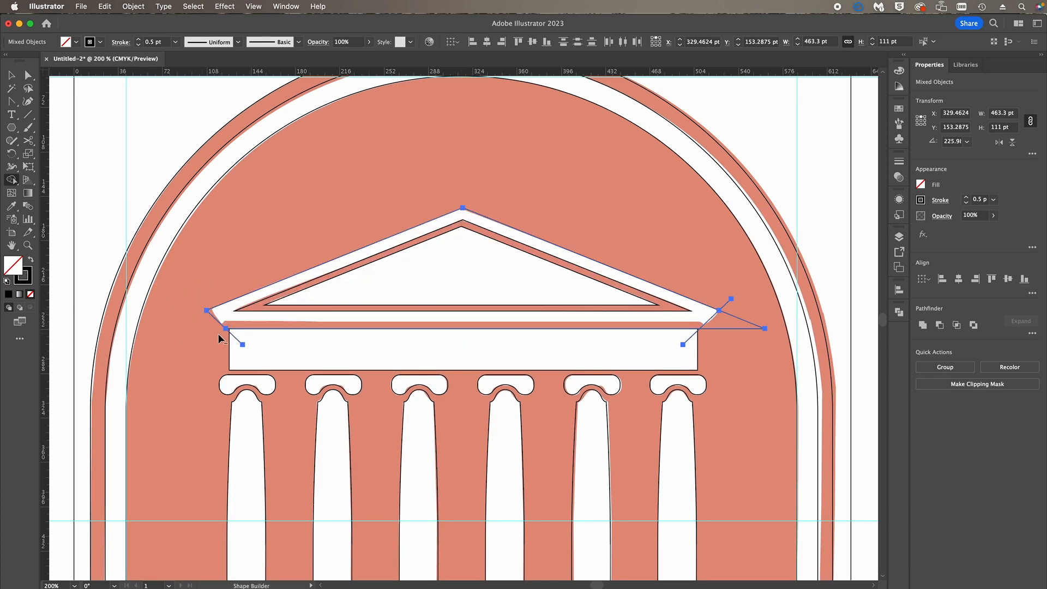
alt+click(234, 327)
mouse_move(235, 328)
mouse_down()
mouse_move(261, 340)
mouse_move(244, 341)
mouse_up()
key(super+z)
Remove the right line's protruding ends and the outer triangle's right tip with Shape Builder, and deselect the artwork
alt+click(731, 306)
alt+click(685, 342)
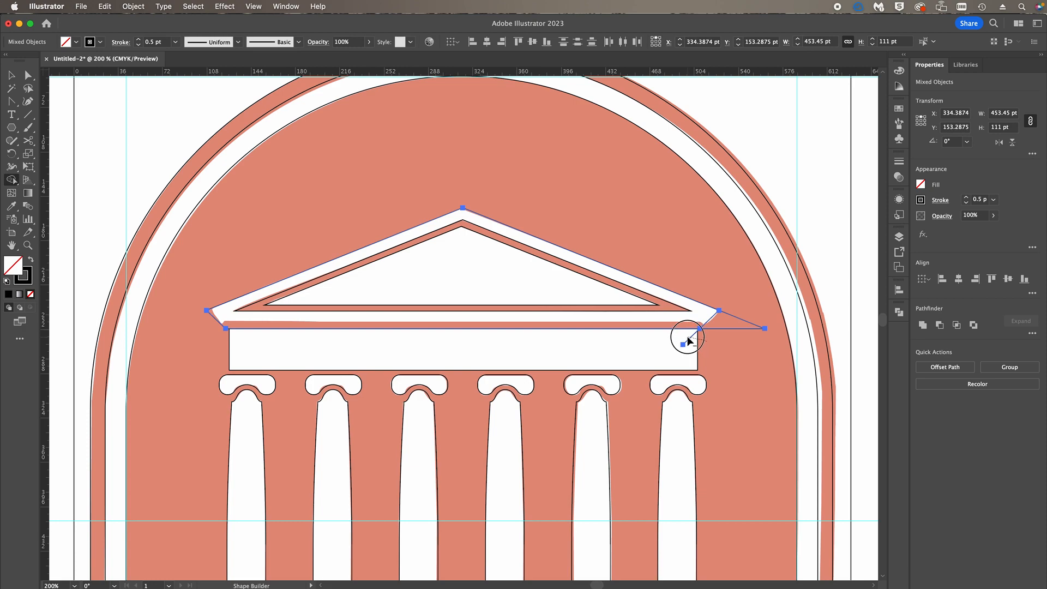
drag(732, 341, 754, 329)
key(v)
click(558, 235)
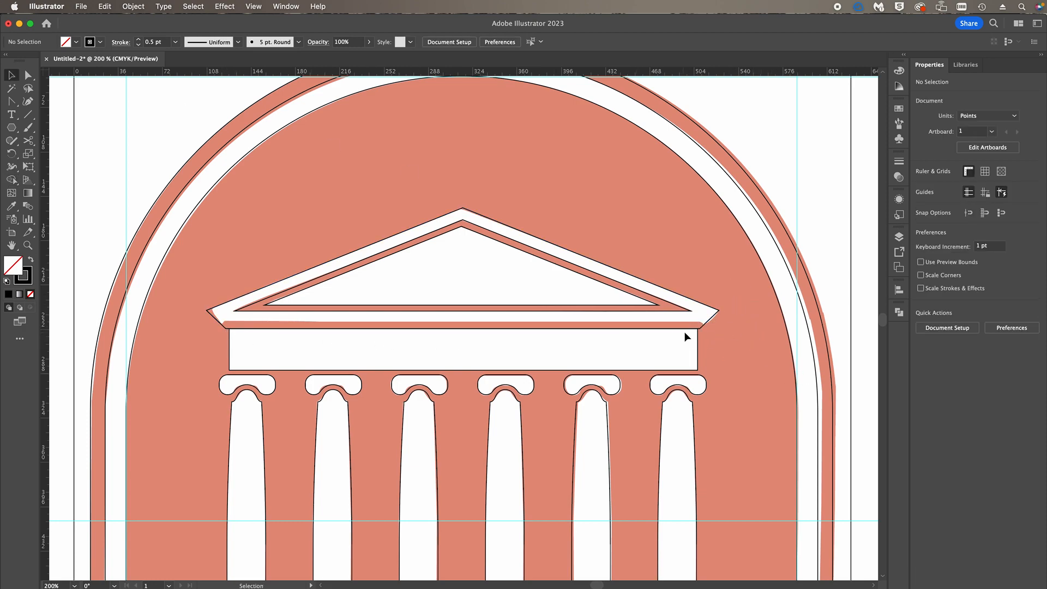
Align the pediment's triangles and corner lines on their horizontal centers with the band below, using the band as key object
click(703, 325)
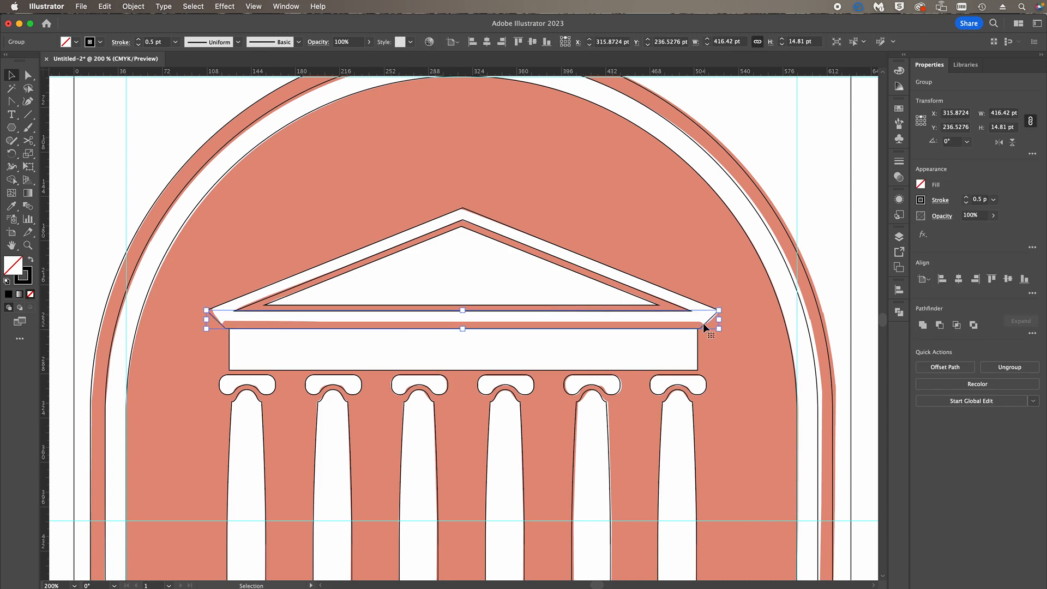
shift+click(675, 307)
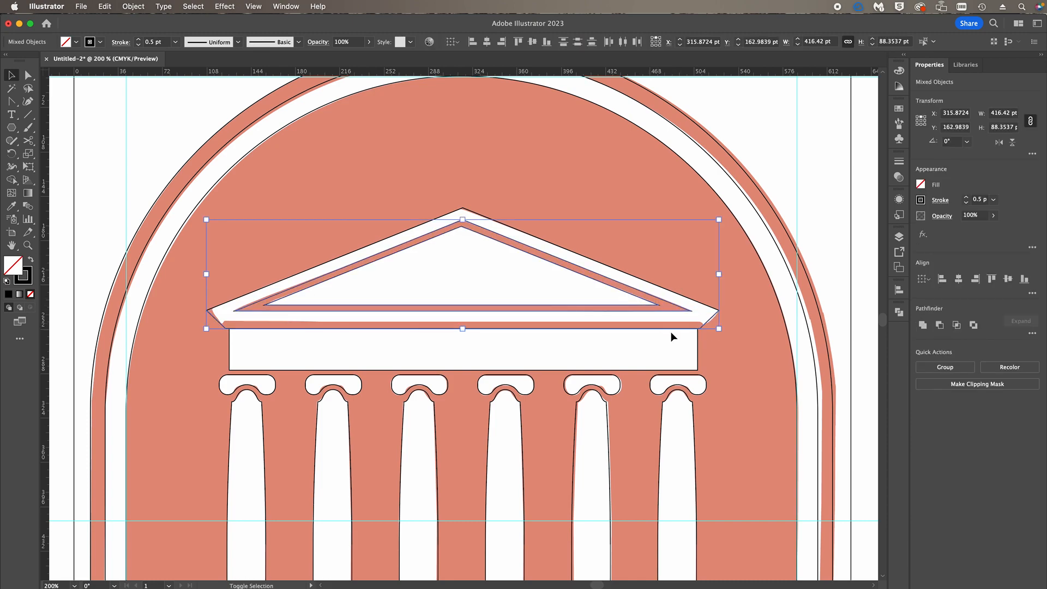
shift+click(698, 344)
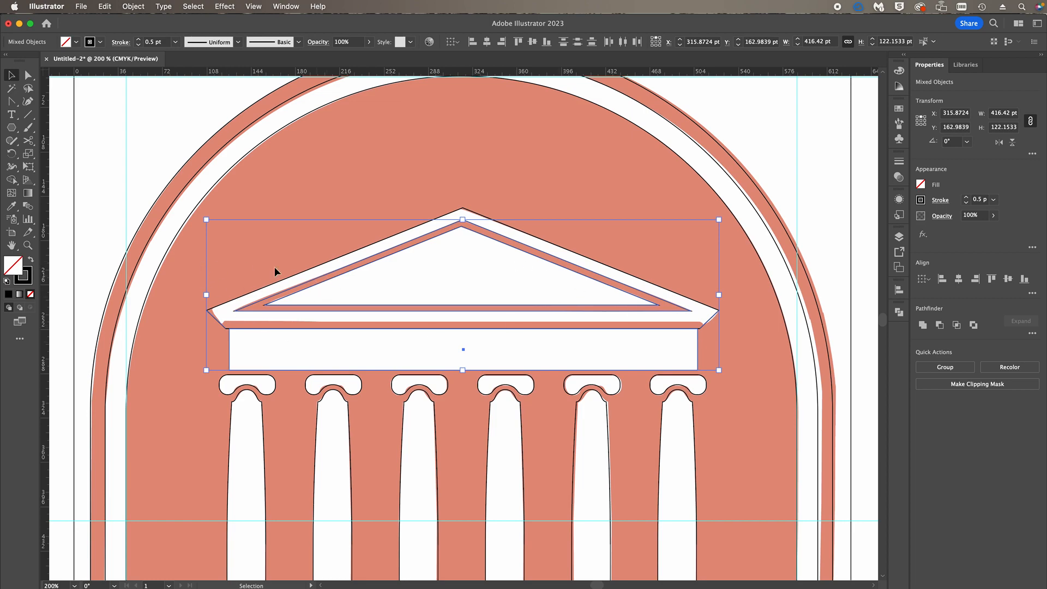
click(695, 345)
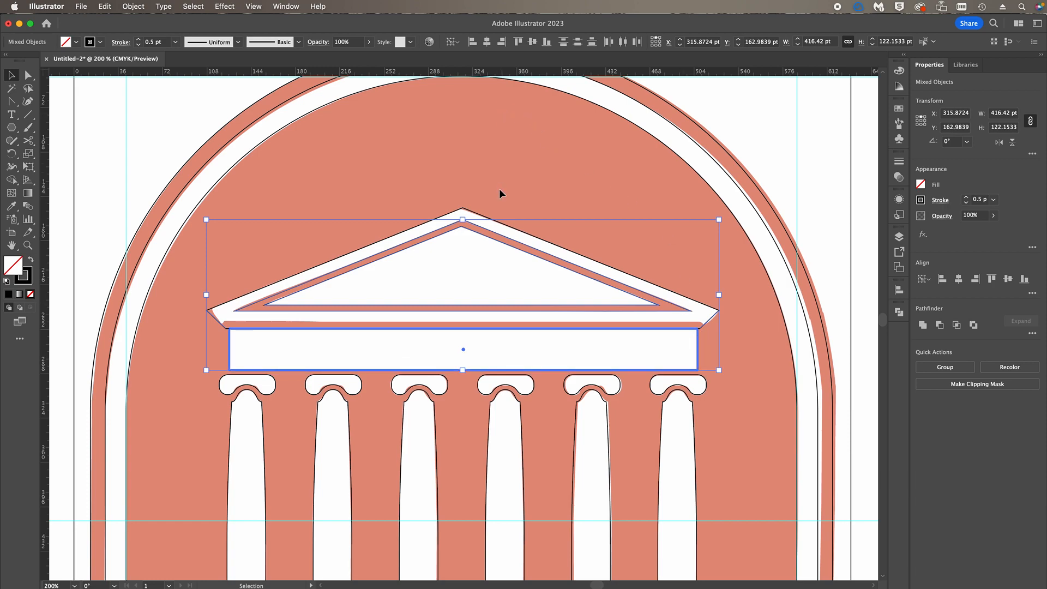
shift+click(471, 215)
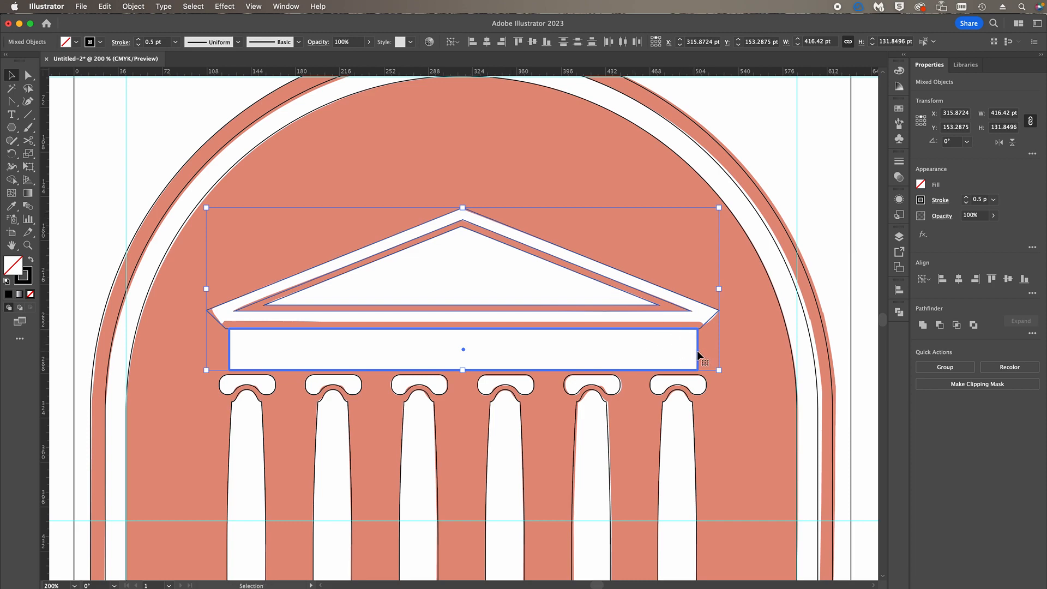
click(487, 42)
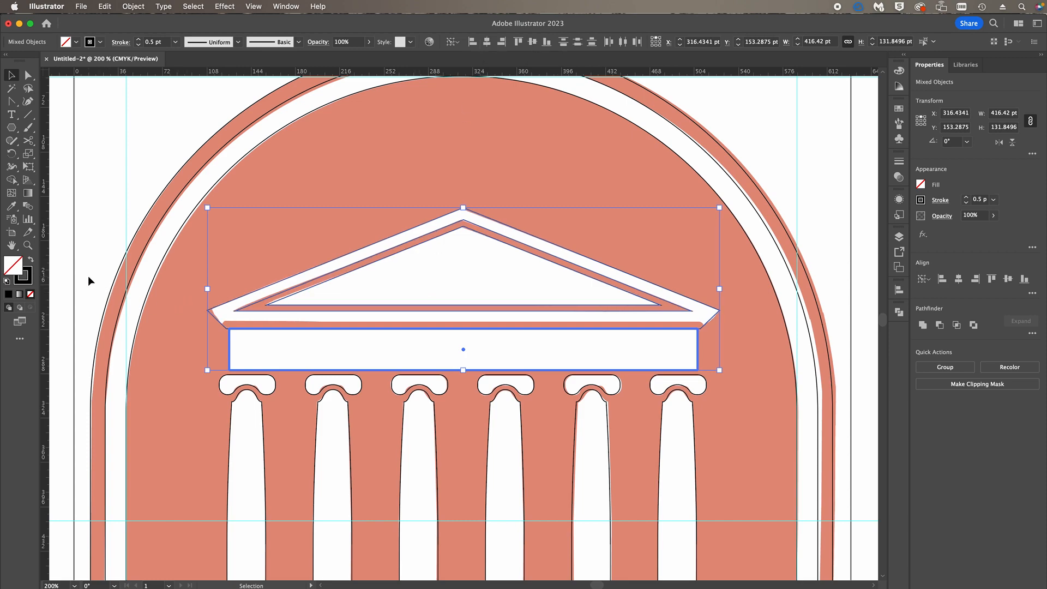
click(68, 282)
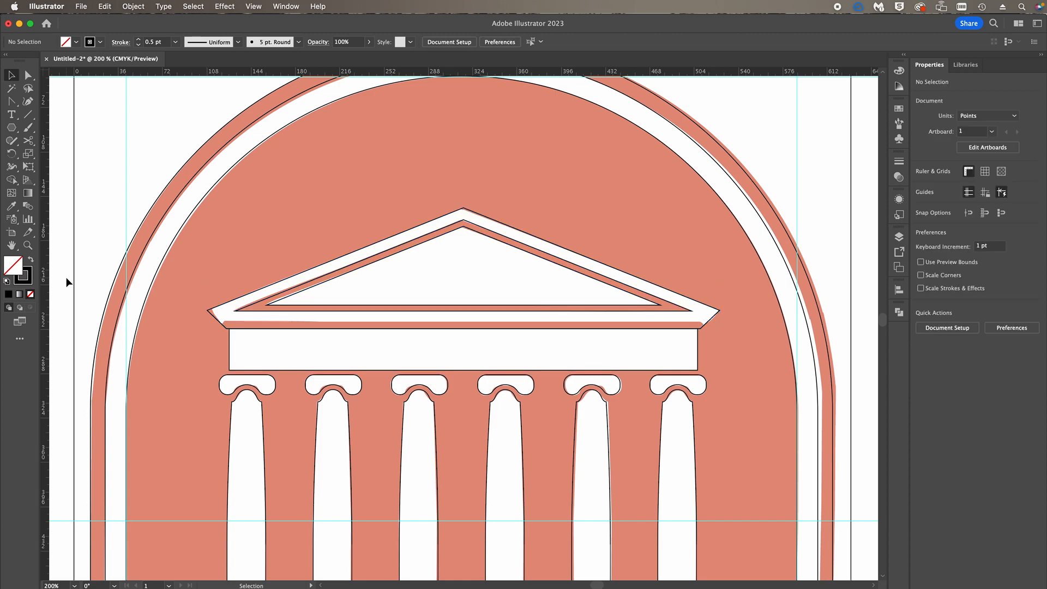
Offset the horizontal band's path outward by 6 pt with Round joins
click(697, 349)
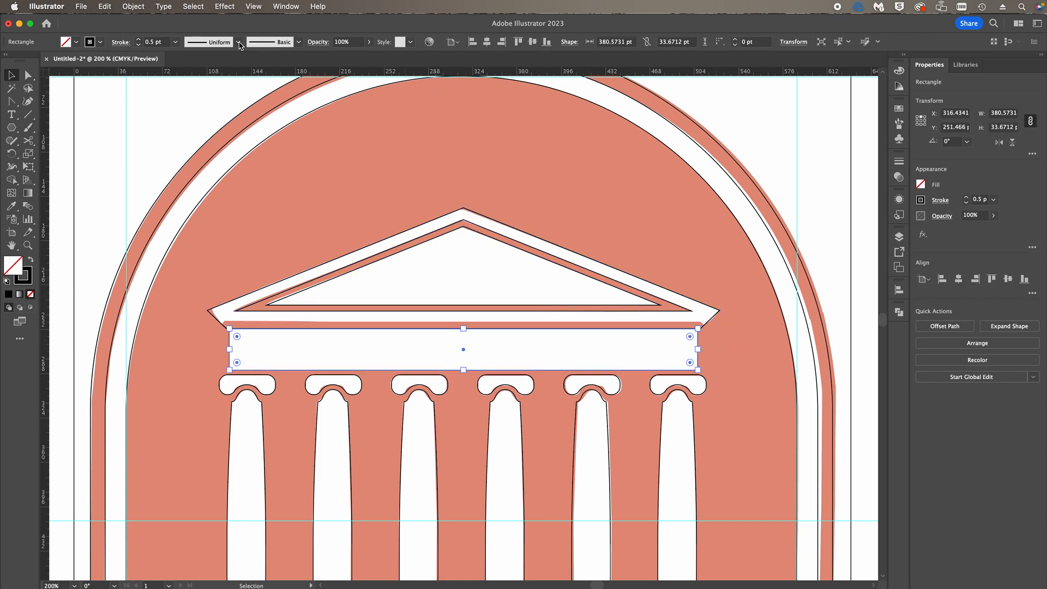
click(136, 7)
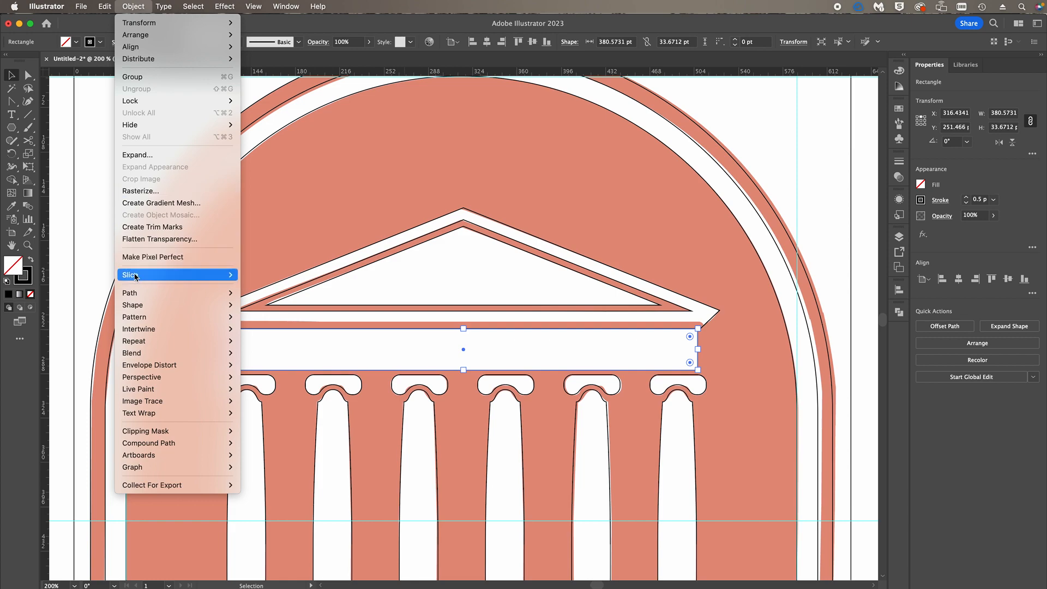
mouse_move(142, 297)
click(300, 335)
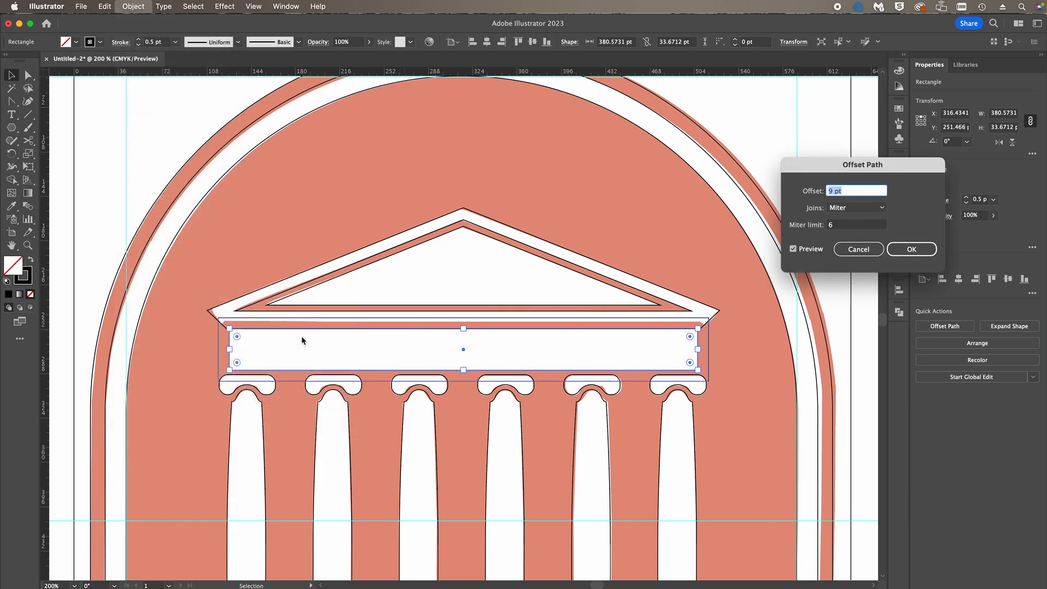
click(856, 207)
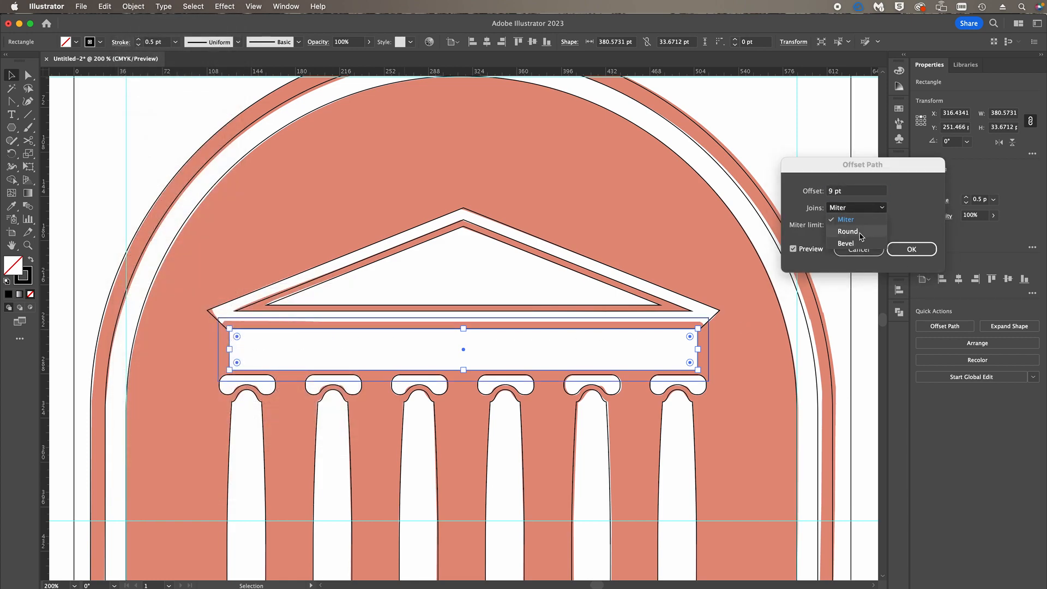
click(854, 230)
key(shift+Tab)
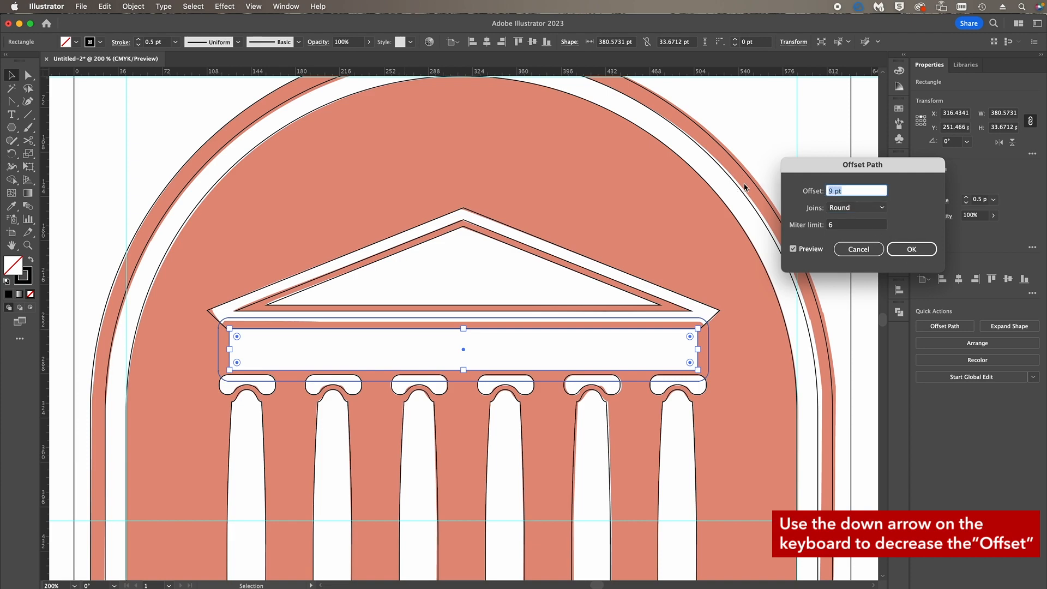
key(Down)
key(Down)
key(Down)
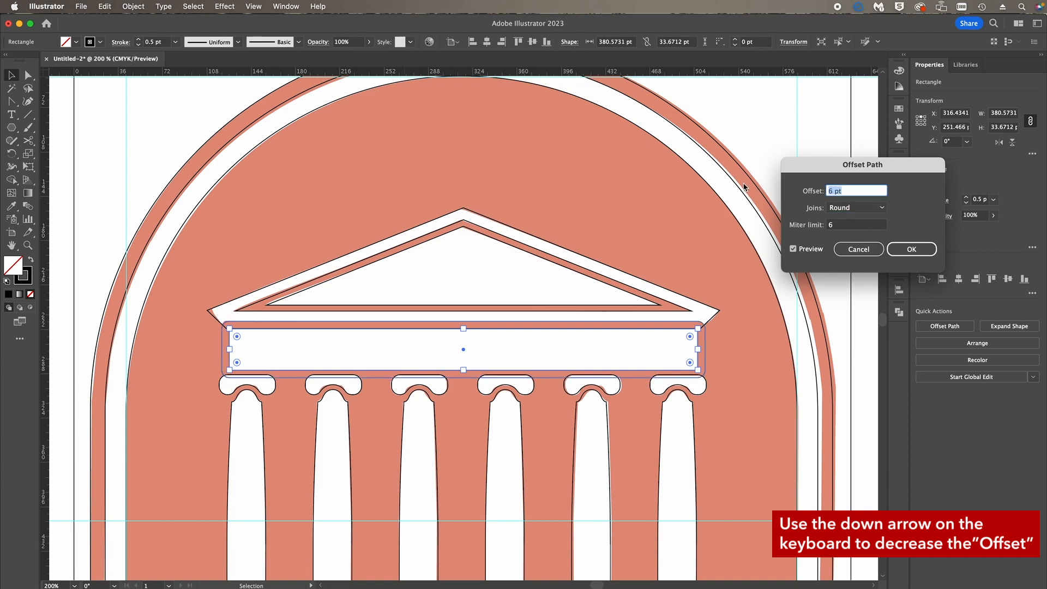
click(911, 249)
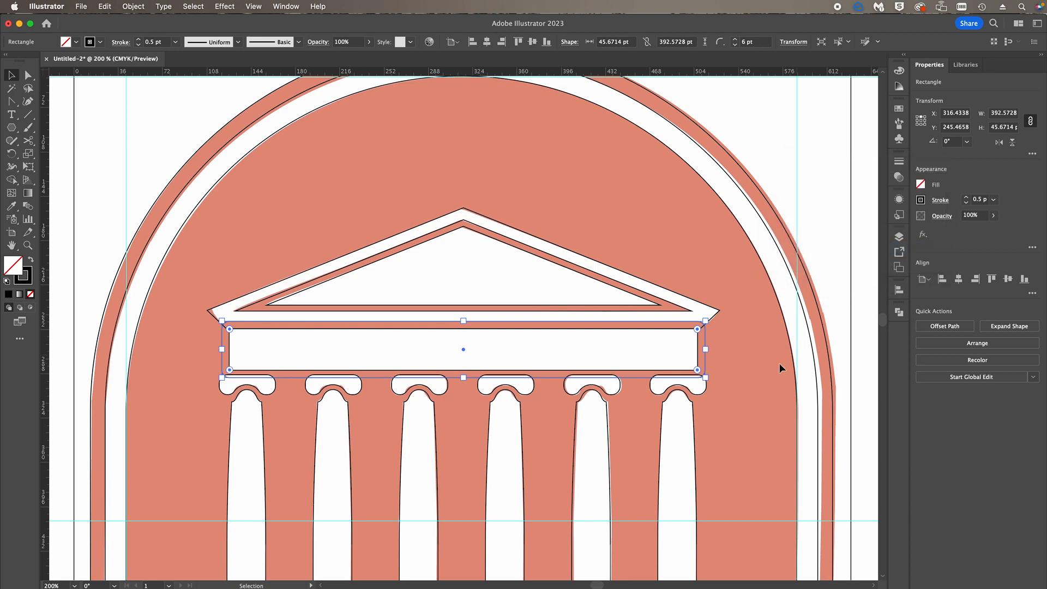
Select the offset outline with the corner lines and outer triangle, and remove the offset outline's area from the pediment using Shape Builder
shift+click(719, 315)
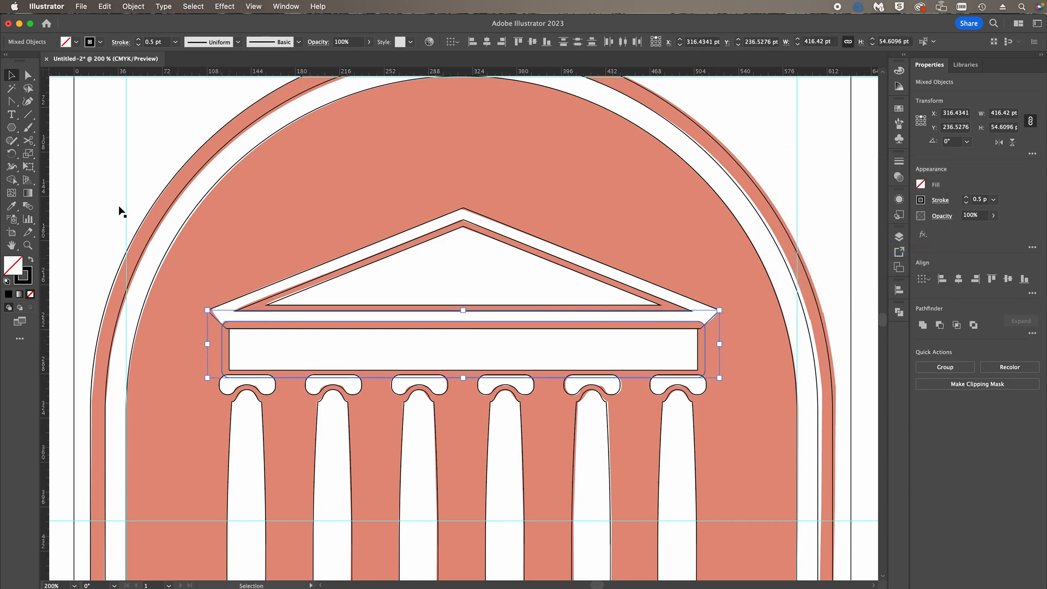
click(12, 180)
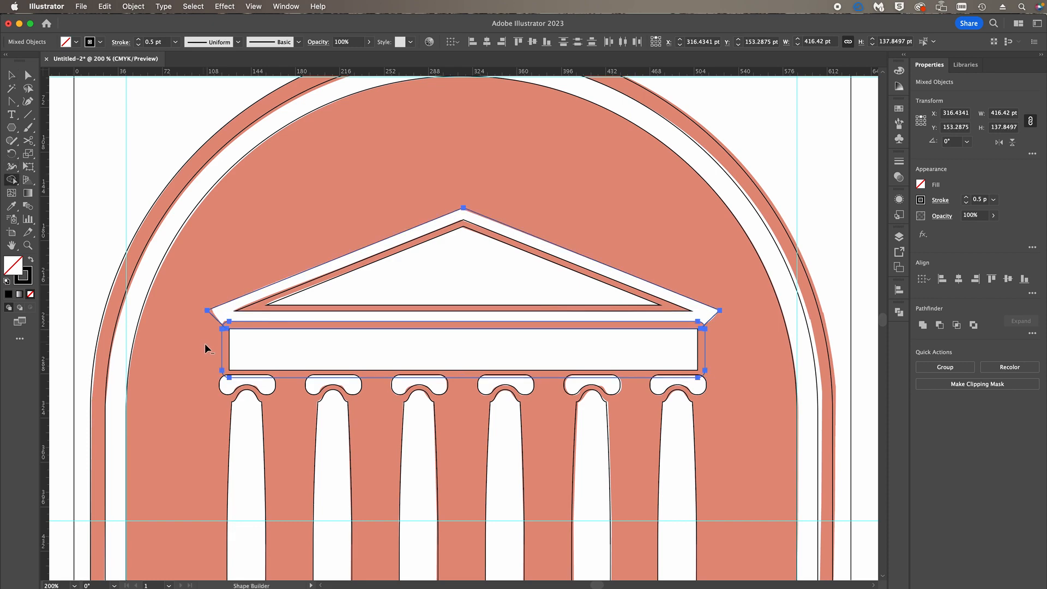
alt+click(236, 330)
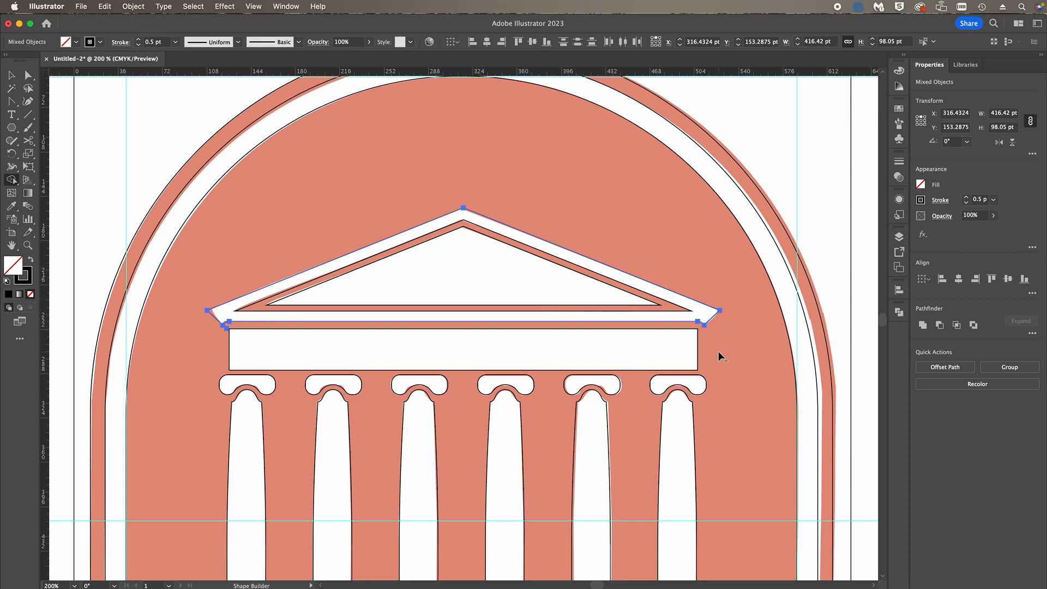
Select the anchor points at the pediment's two outer tips and round those corners slightly
key(a)
click(208, 310)
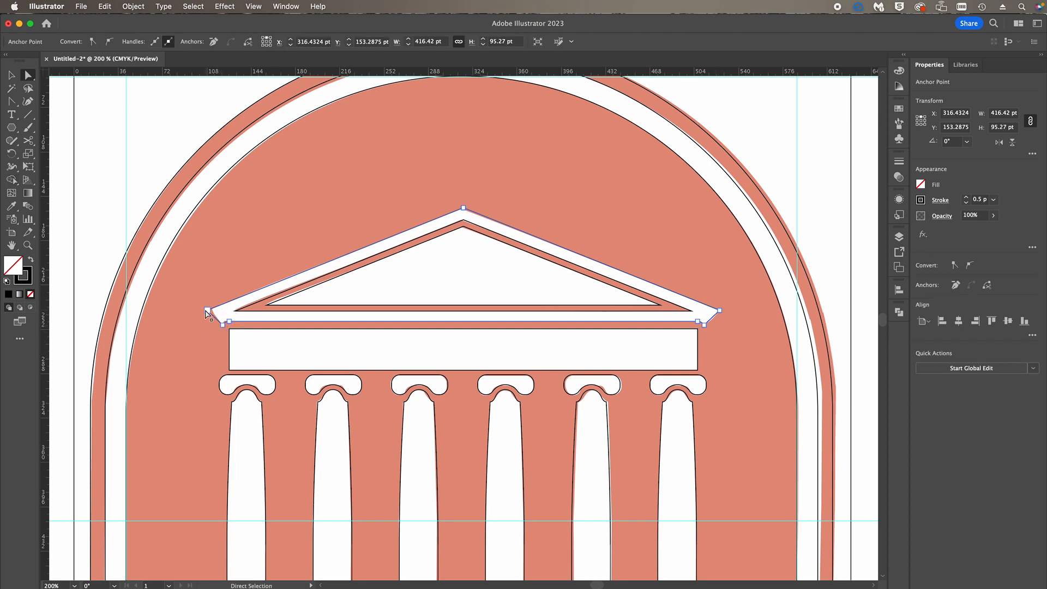
shift+click(720, 310)
super+click(220, 316)
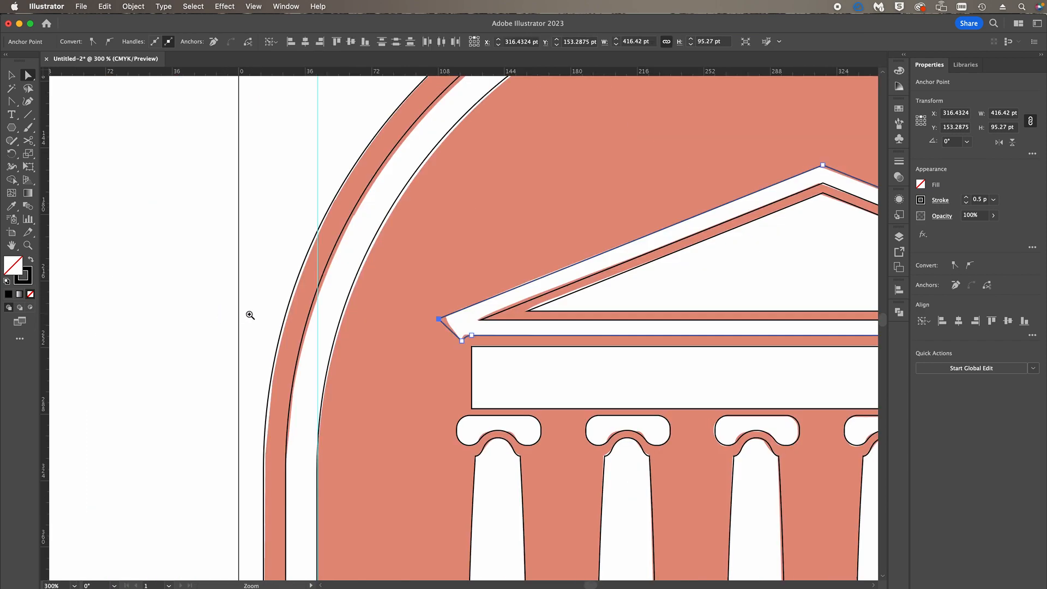
super+click(343, 326)
super+click(589, 342)
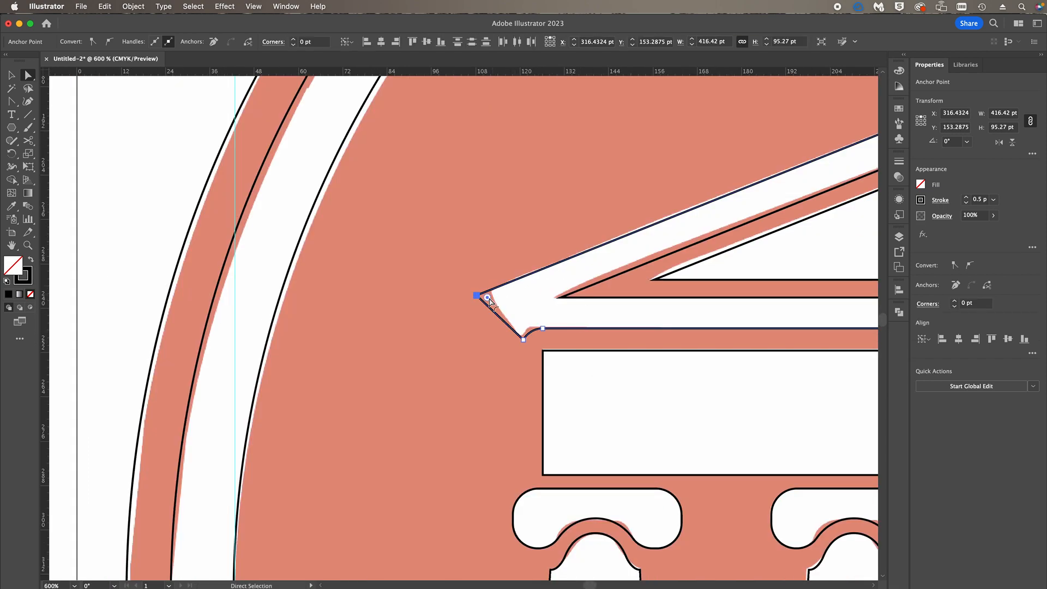
drag(486, 296, 489, 298)
alt+super+click(700, 339)
alt+super+click(701, 339)
alt+super+click(701, 341)
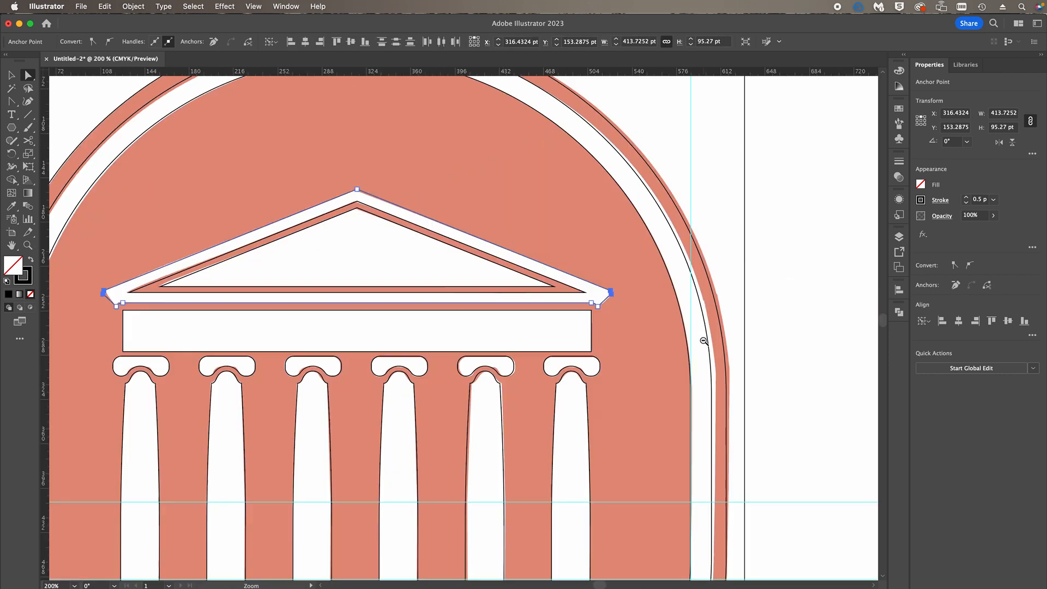
Select both lower corner anchor points of the pediment together for corner rounding
shift+click(596, 305)
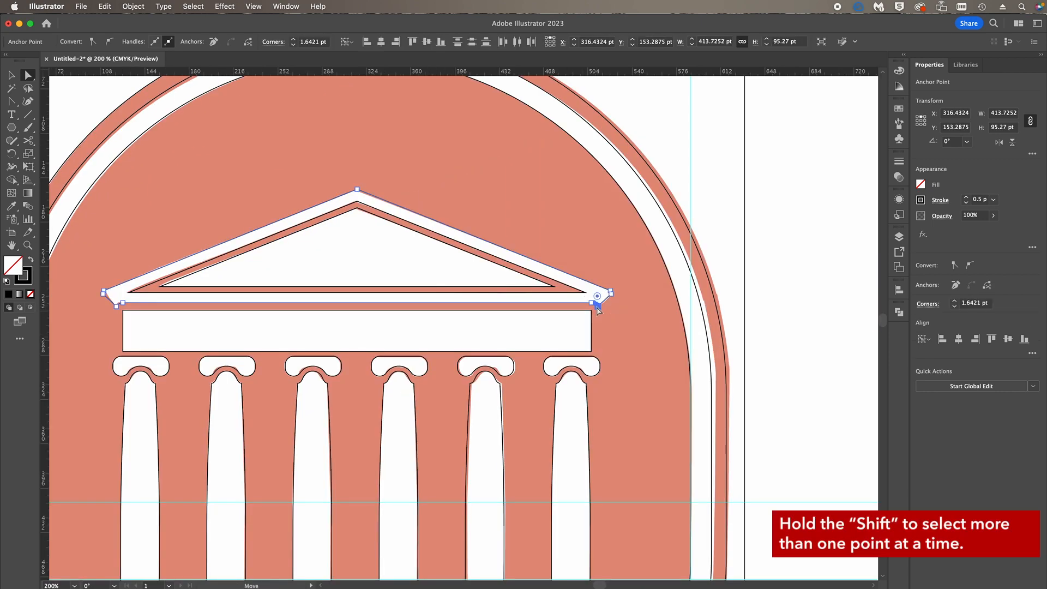
shift+click(116, 307)
super+click(117, 309)
super+click(119, 302)
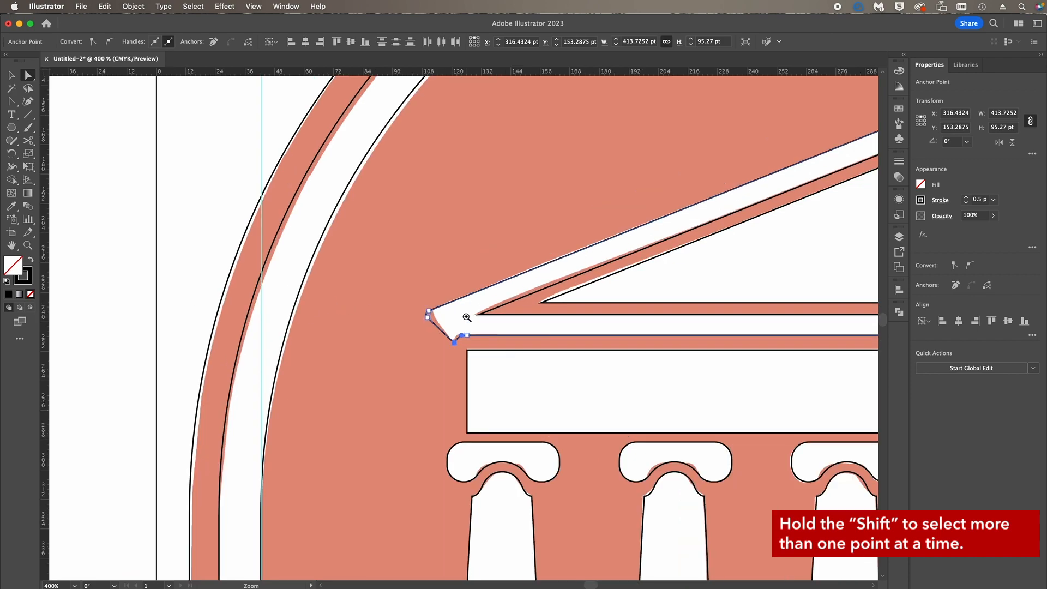
super+click(467, 318)
super+click(466, 316)
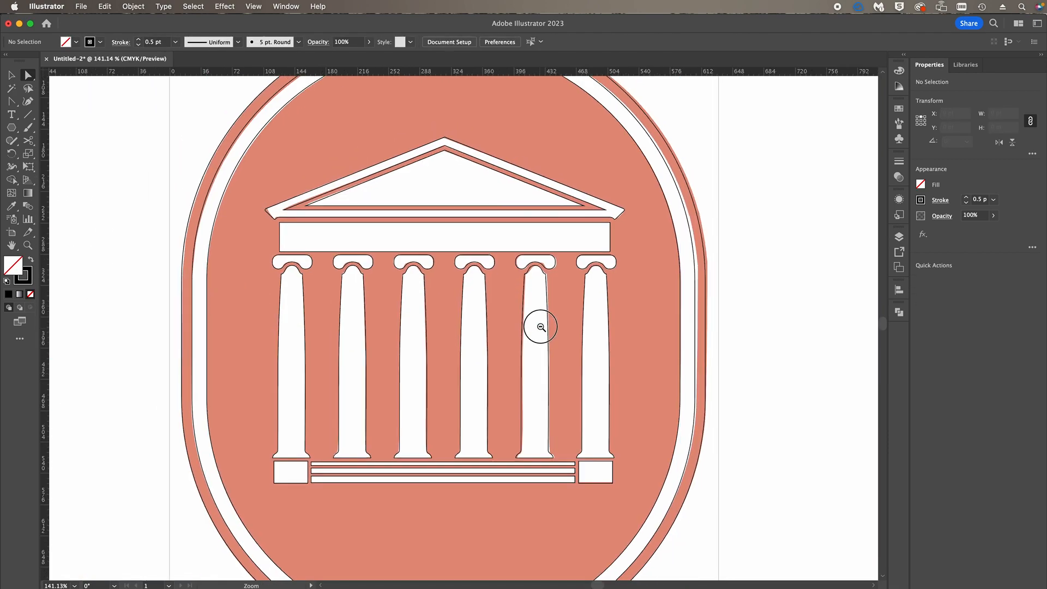
Hide the template layer so only the traced outlines of the whole logo remain in view
drag(540, 327, 470, 358)
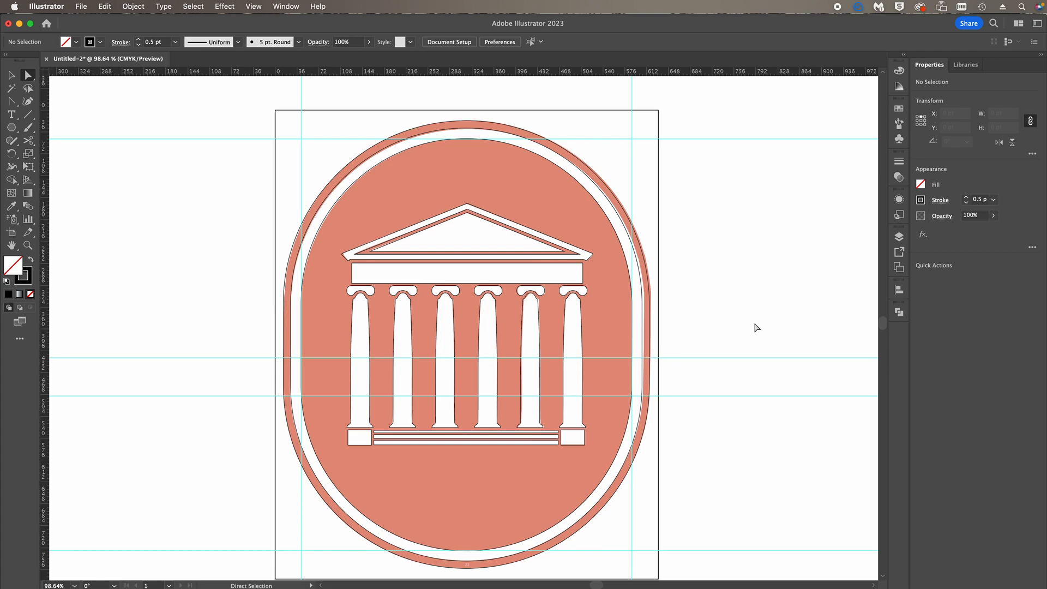
click(899, 236)
click(763, 261)
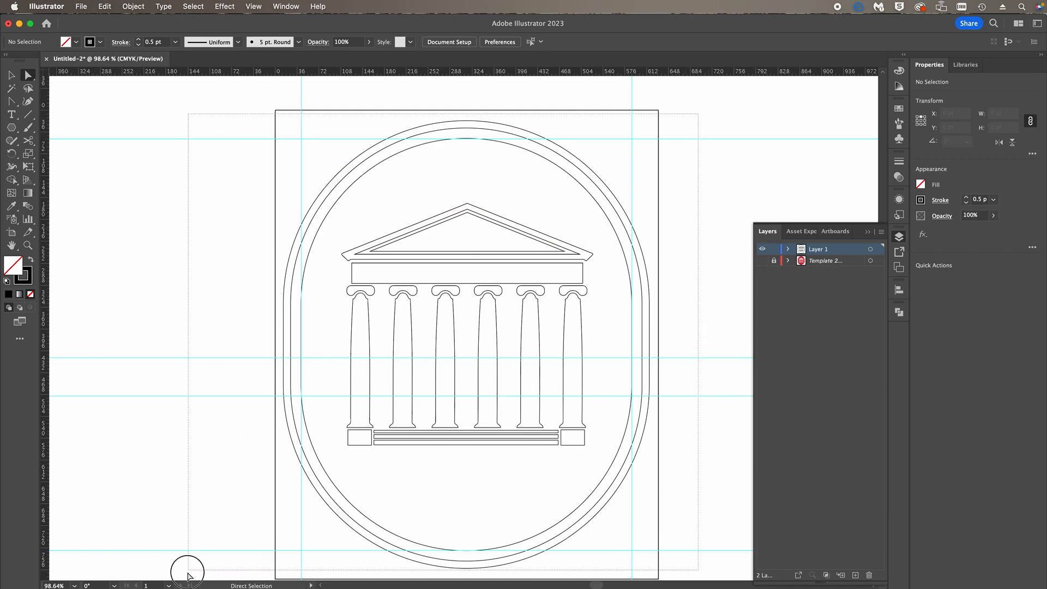
Fill all artwork with the C=15 M=100 Y=90 K=10 swatch, and fill the middle oval with White
key(super+a)
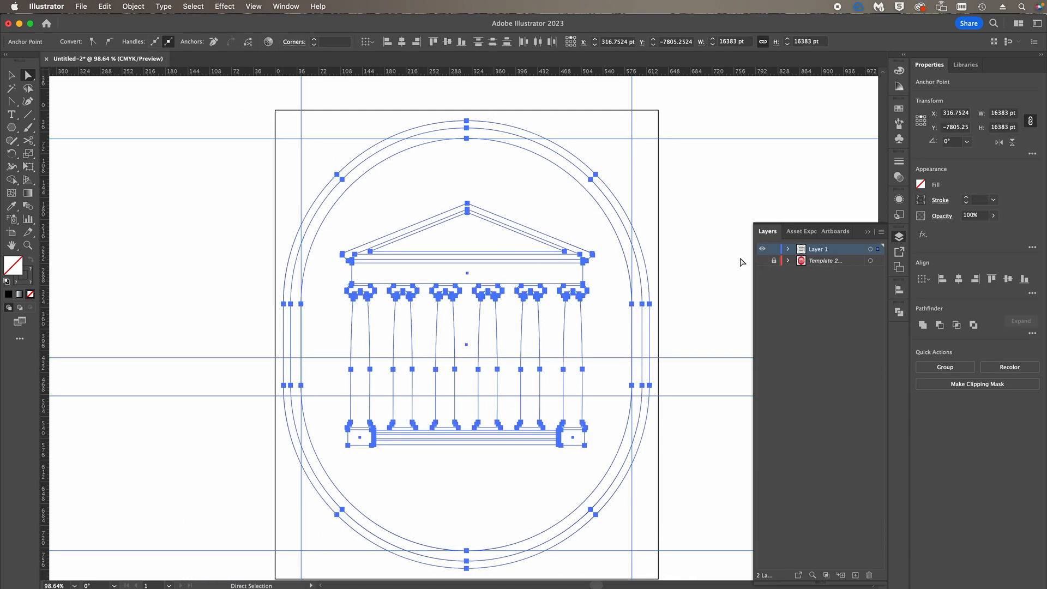
click(899, 109)
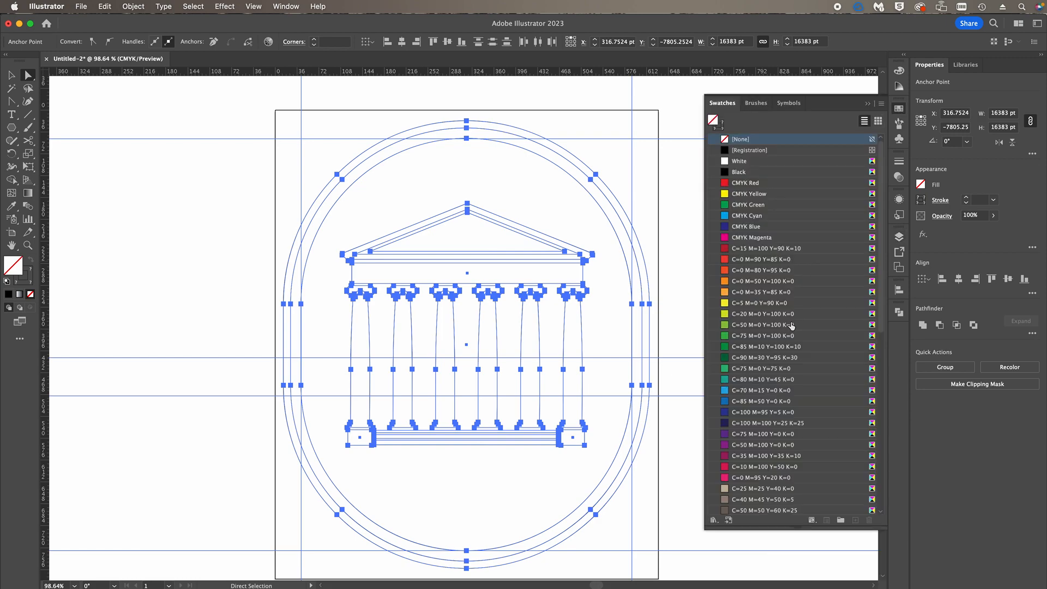
click(744, 251)
click(671, 243)
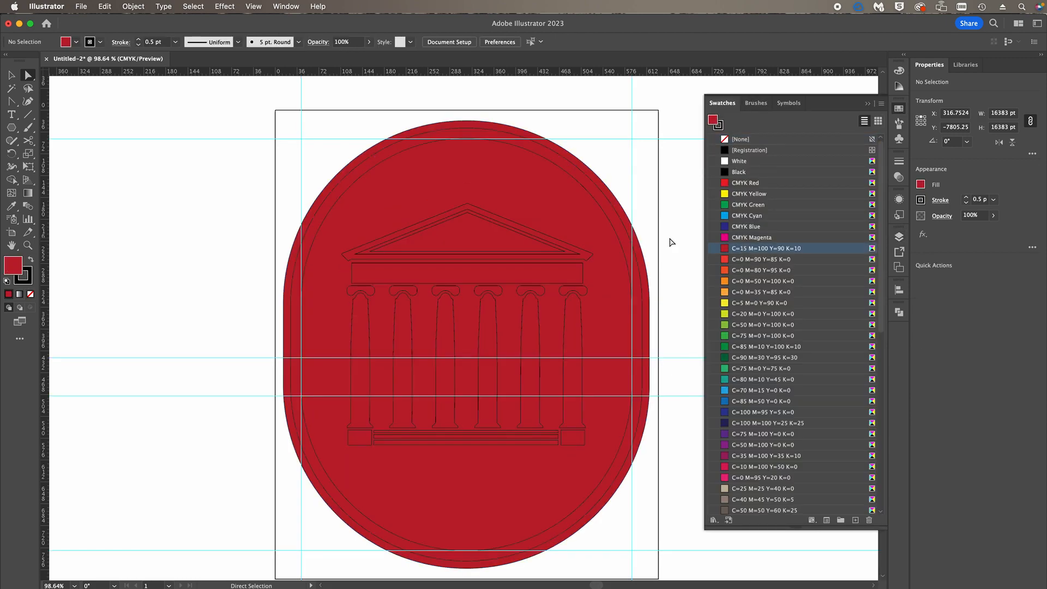
click(633, 244)
click(737, 161)
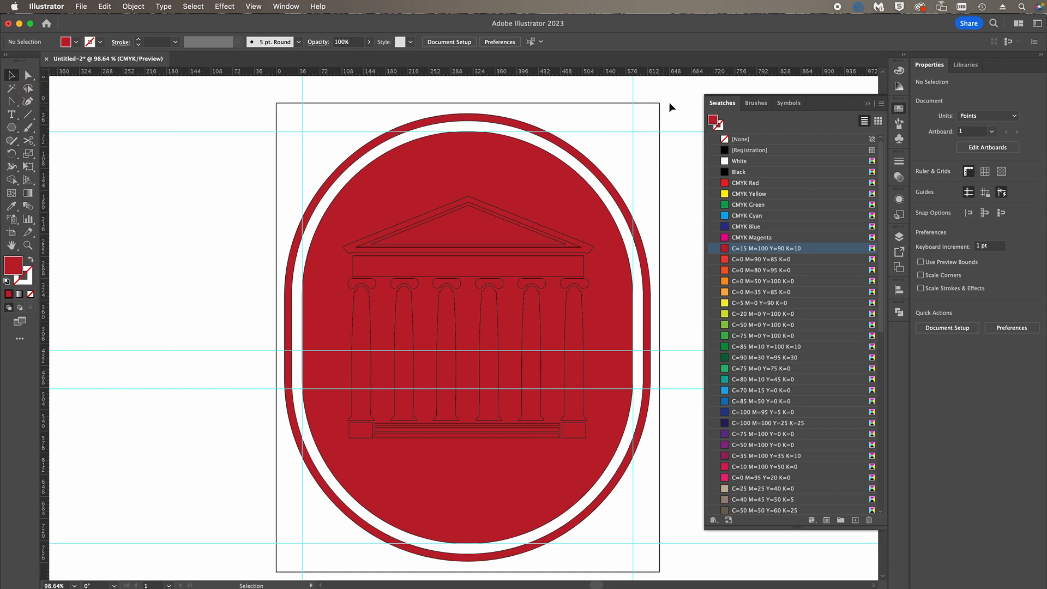
Select only the building shapes, leaving out the ovals, and fill them with White
drag(669, 103, 240, 561)
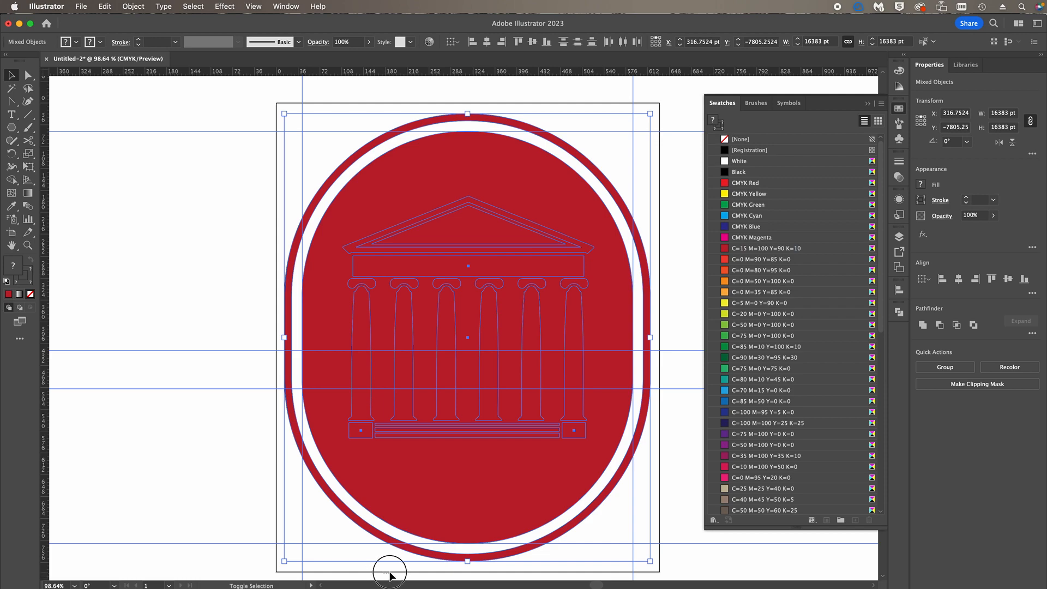
shift+click(439, 532)
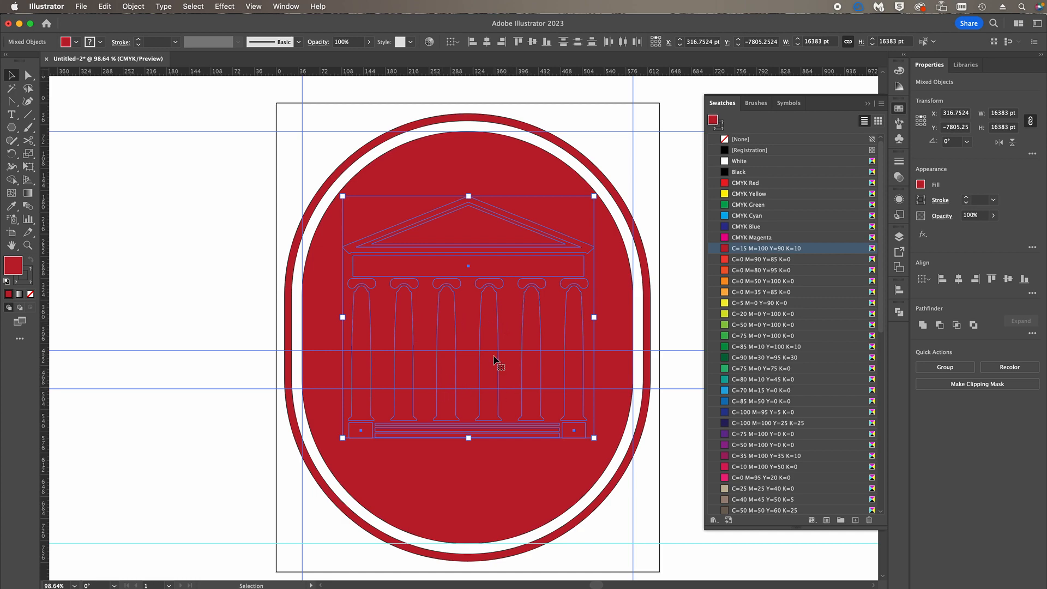
click(739, 162)
click(674, 185)
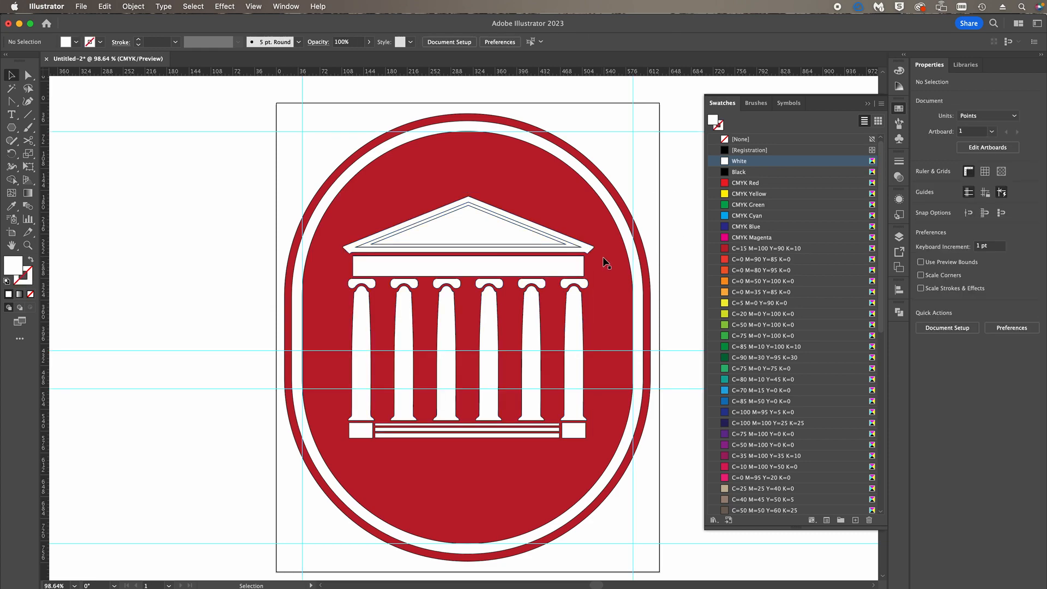
Fill the larger inner triangle of the pediment with the C=15 M=100 Y=90 K=10 swatch
click(579, 246)
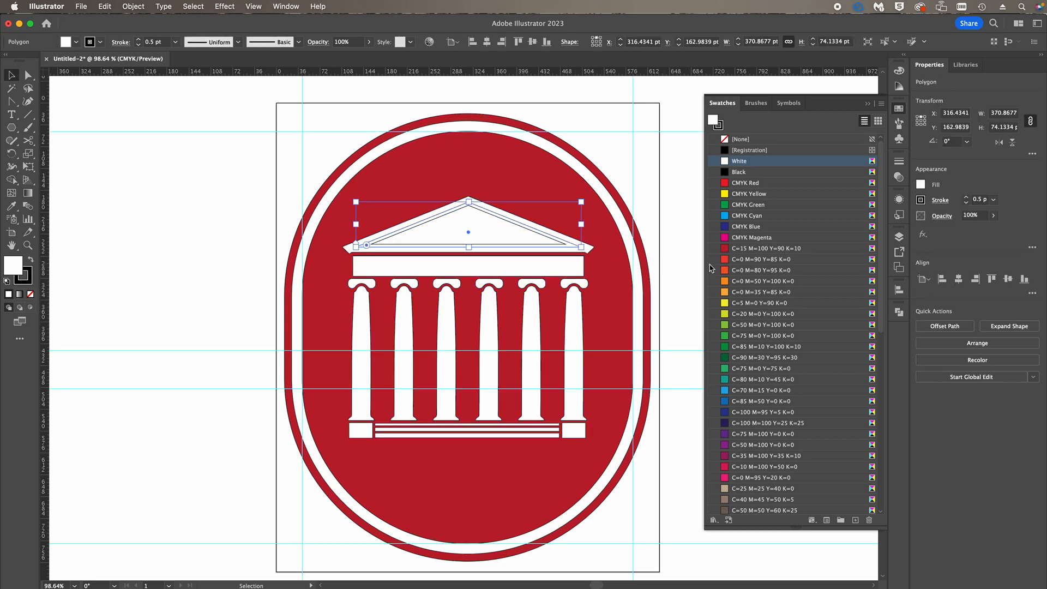
click(738, 249)
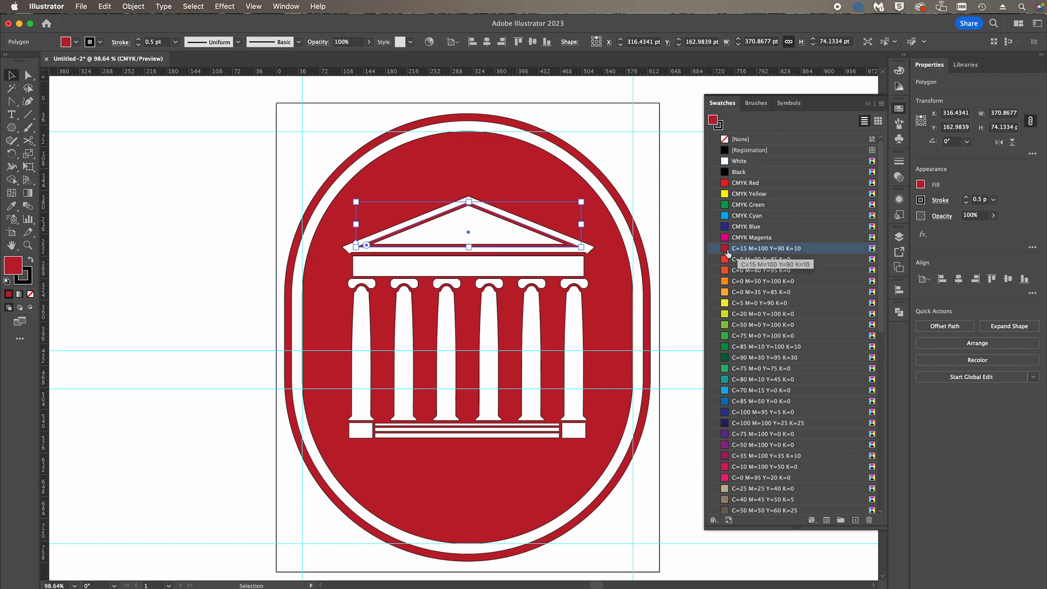
click(671, 247)
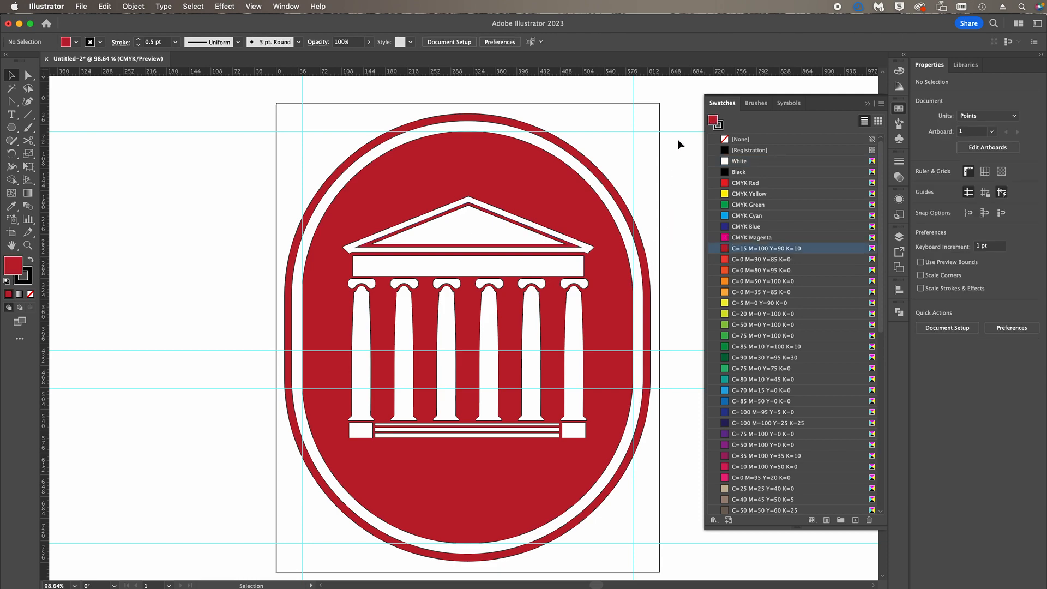
Remove the stroke from all of the logo artwork and deselect it
drag(683, 110, 251, 521)
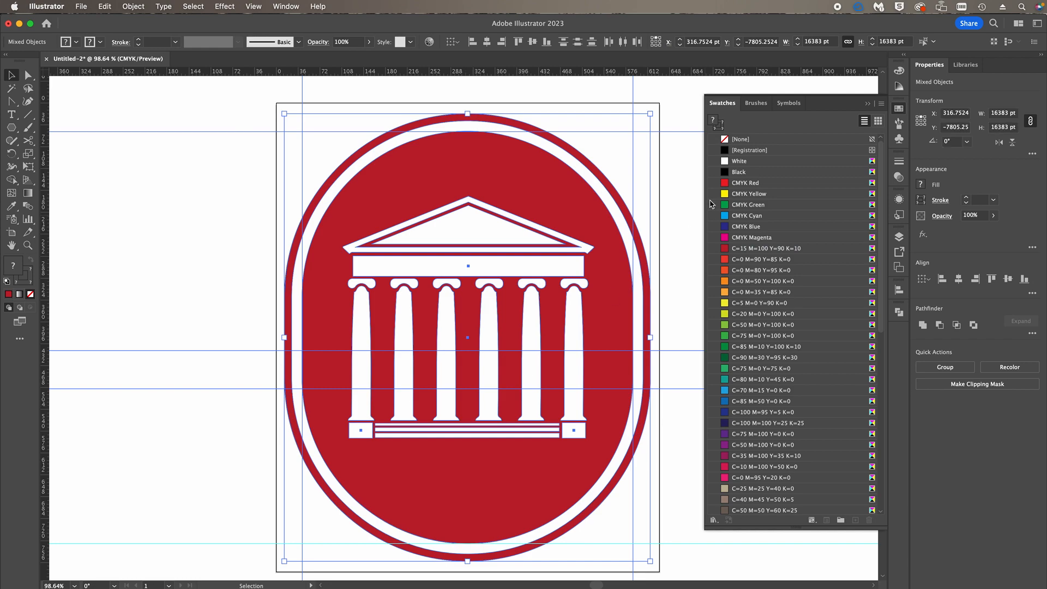
click(722, 128)
click(725, 141)
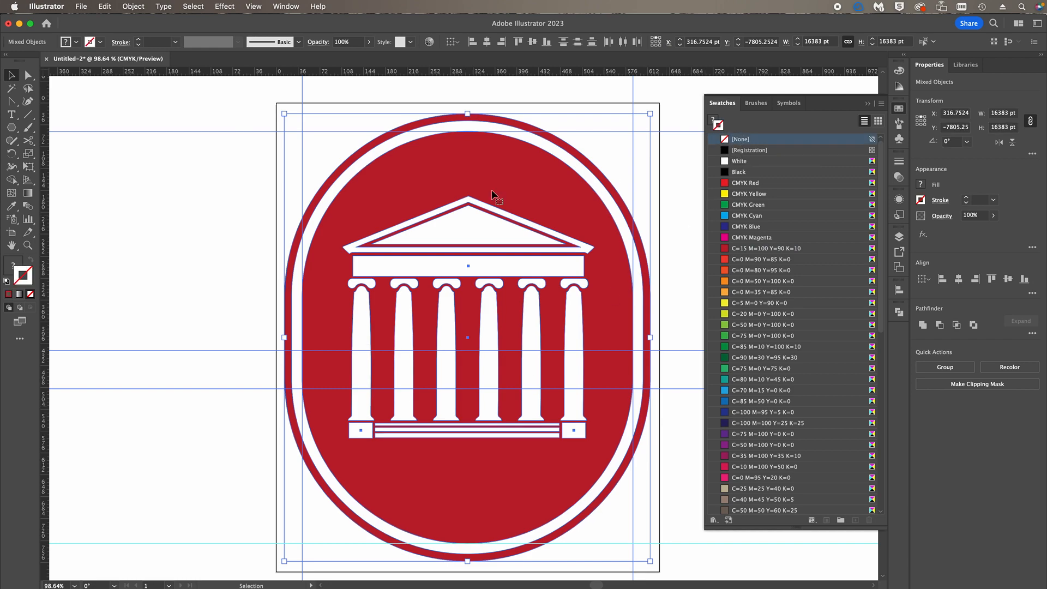
click(131, 217)
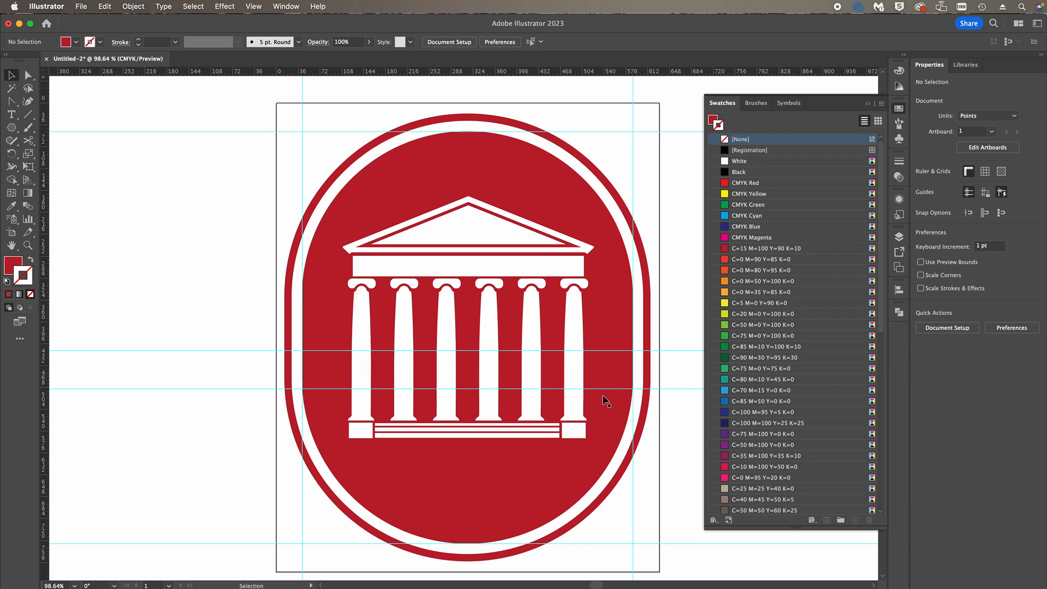